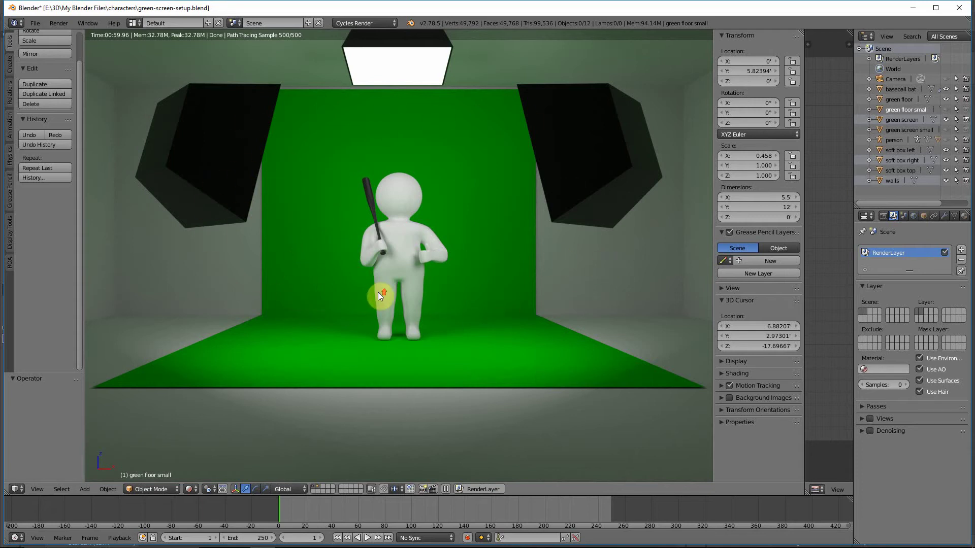
Step: Inspect the rendered green screen setup around the bat-holding figure from the front and from the side
{"action": "scroll", "coordinate": [378, 291], "scroll_direction": "up", "scroll_amount": 2}
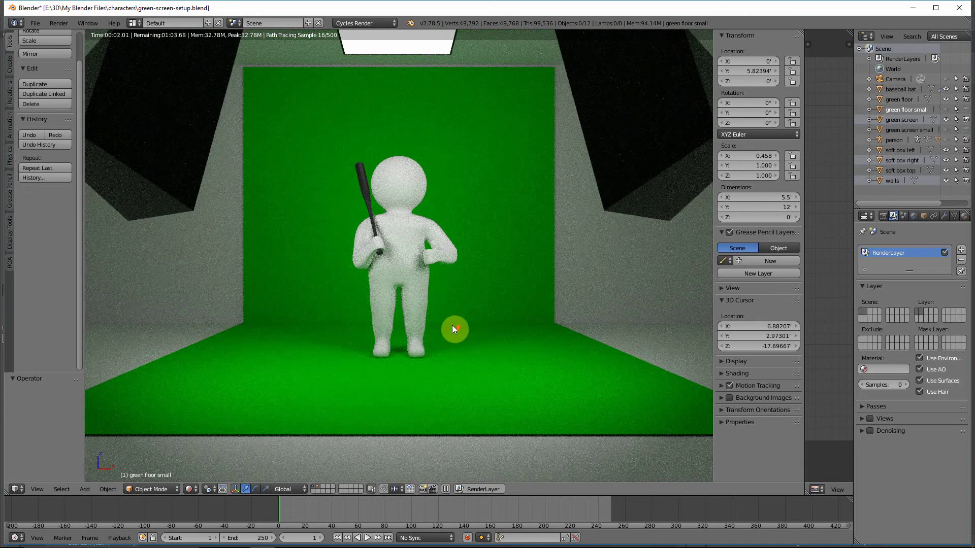
{"action": "scroll", "coordinate": [453, 328], "scroll_direction": "up", "scroll_amount": 1}
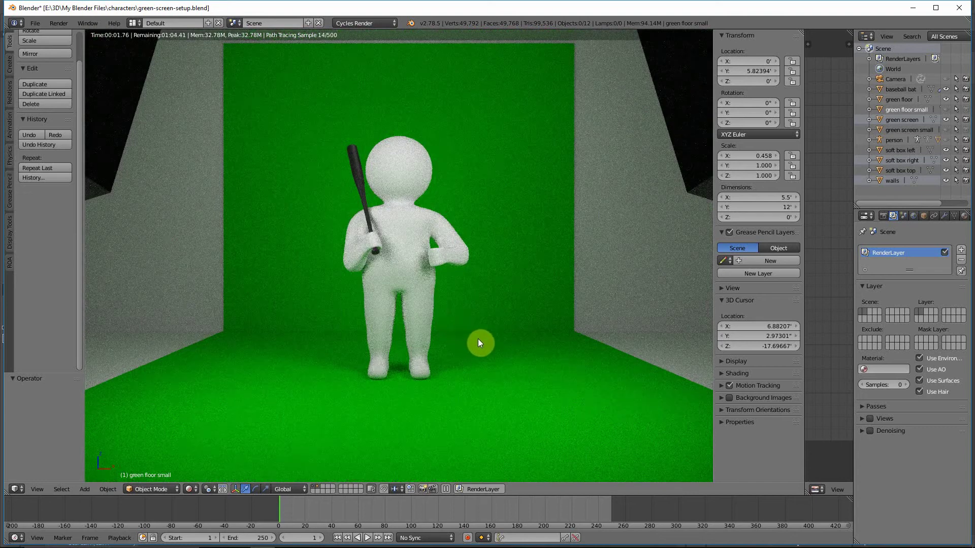
{"action": "scroll", "coordinate": [477, 343], "scroll_direction": "down", "scroll_amount": 4}
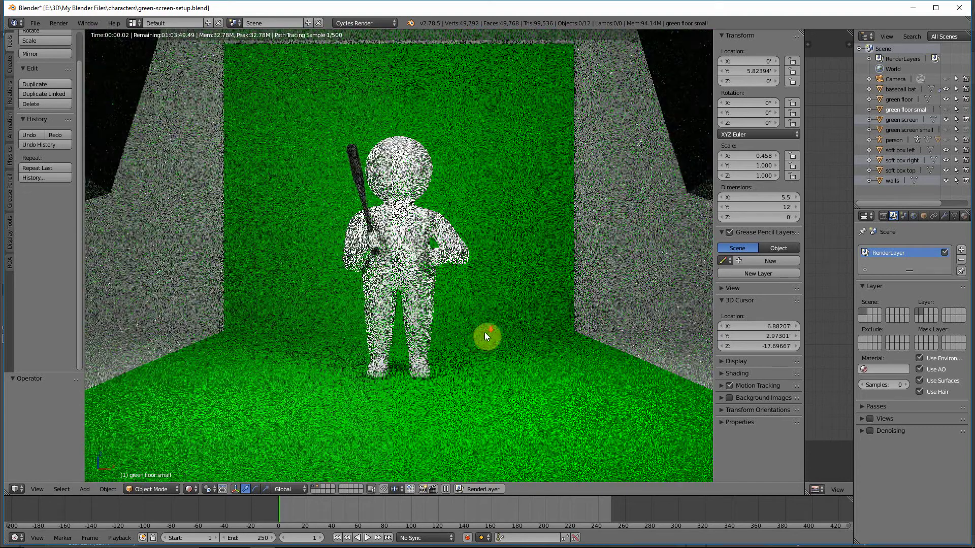
{"action": "scroll", "coordinate": [538, 288], "scroll_direction": "up", "scroll_amount": 4}
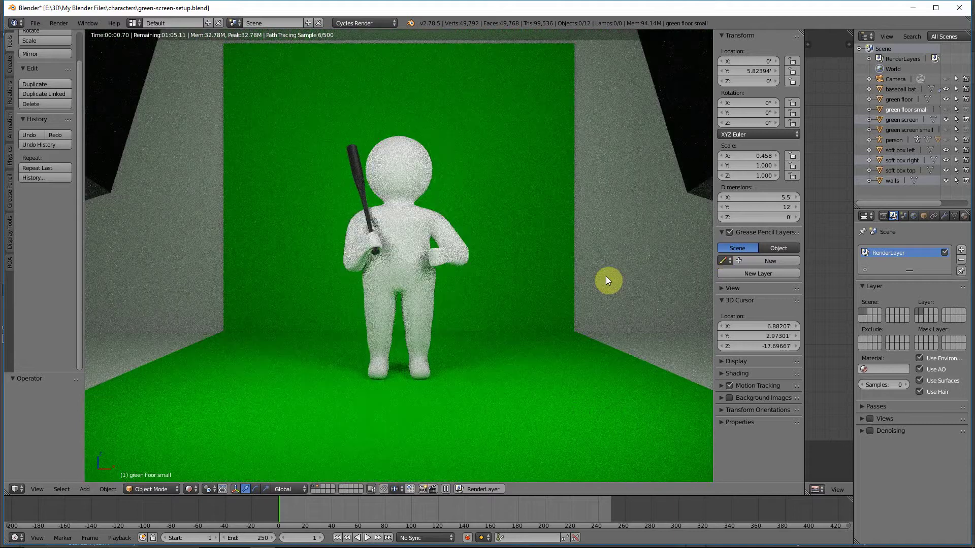
{"action": "key", "text": "KP_3"}
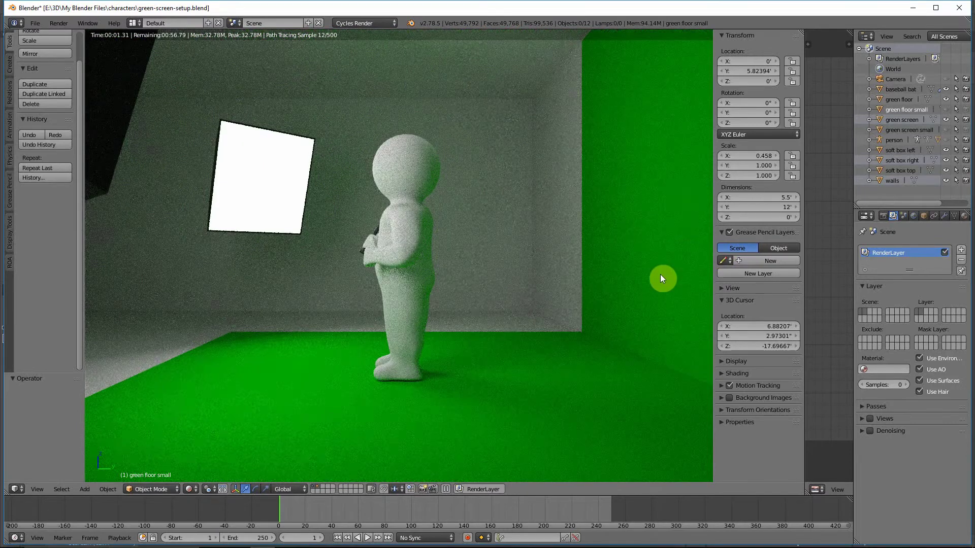
{"action": "middle_click_drag", "start_coordinate": [661, 277], "coordinate": [602, 313]}
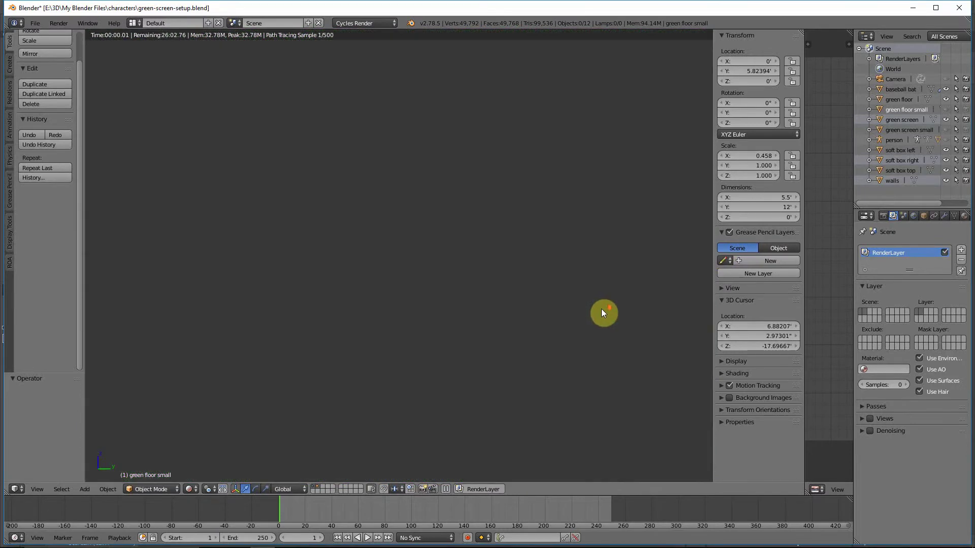
Step: Hide the walls object and inspect the figure, soft boxes and green screen from the side
{"action": "left_click", "coordinate": [946, 180]}
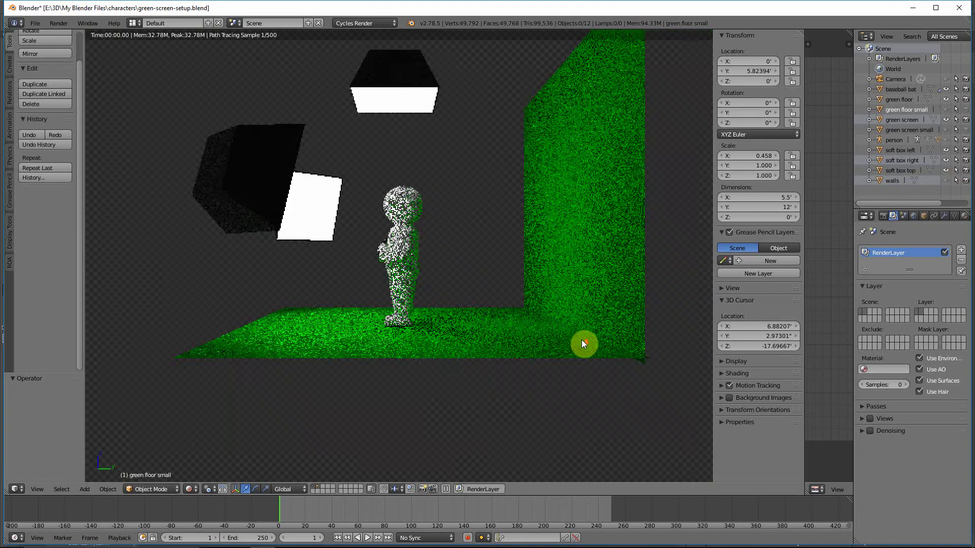
{"action": "scroll", "coordinate": [581, 340], "scroll_direction": "up", "scroll_amount": 1}
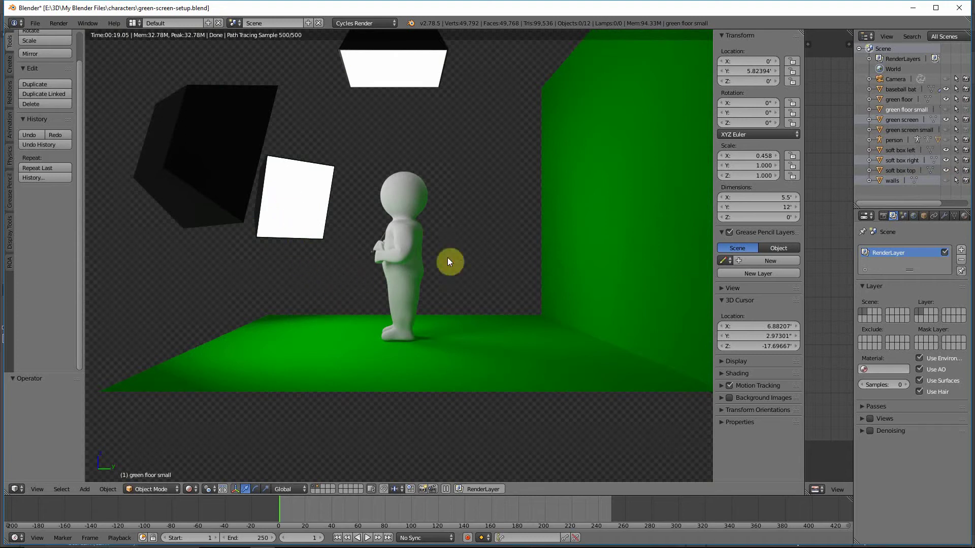
{"action": "scroll", "coordinate": [468, 275], "scroll_direction": "up", "scroll_amount": 2}
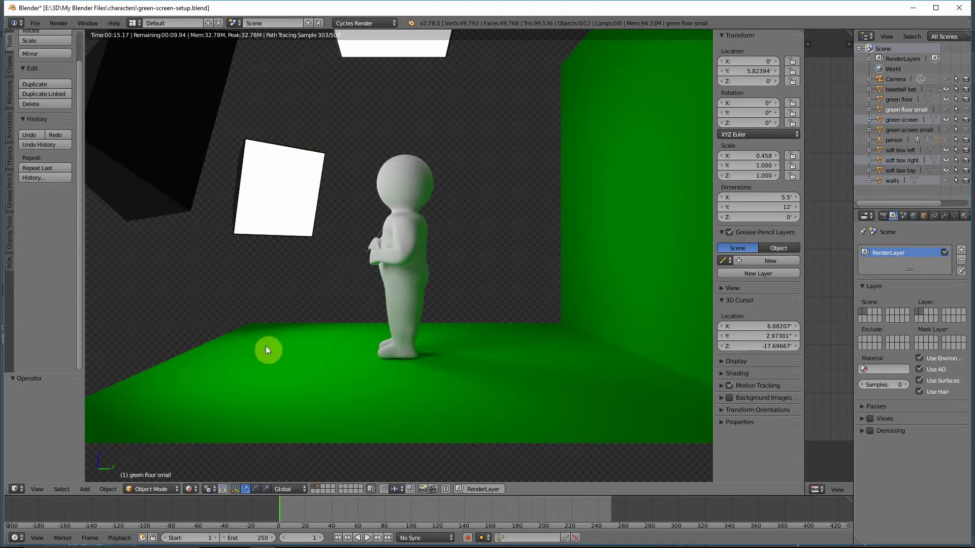
{"action": "scroll", "coordinate": [370, 302], "scroll_direction": "up", "scroll_amount": 4}
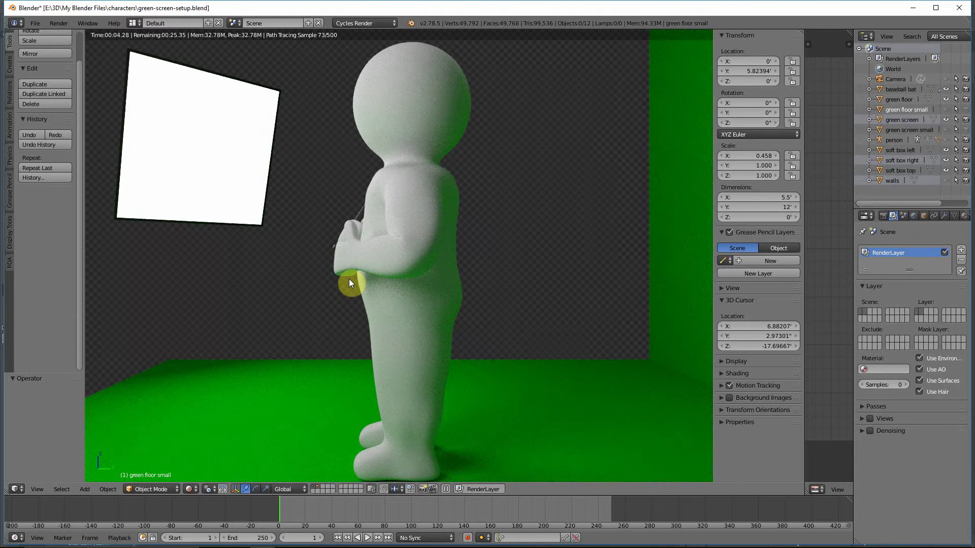
Step: Return to the camera view and make the walls object visible again
{"action": "key", "text": "KP_0"}
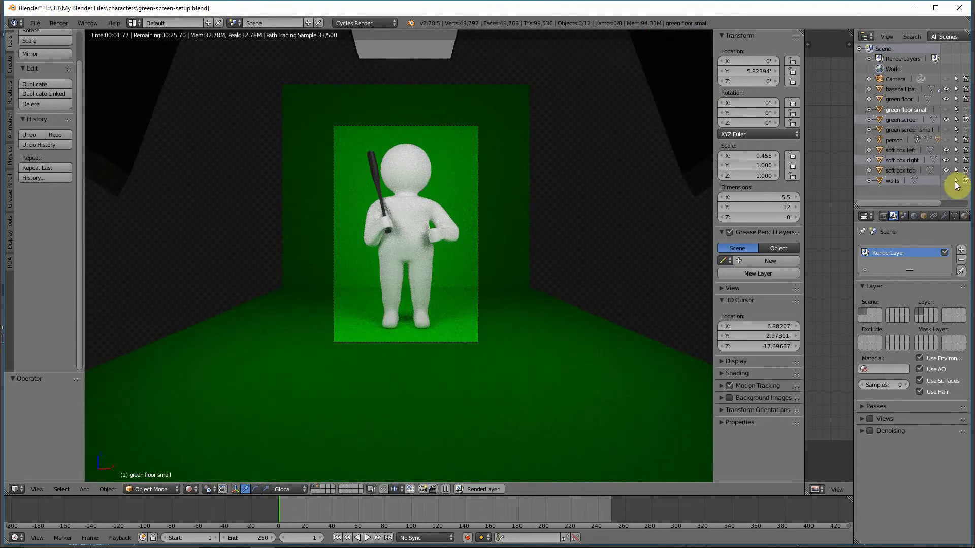
{"action": "left_click", "coordinate": [945, 180]}
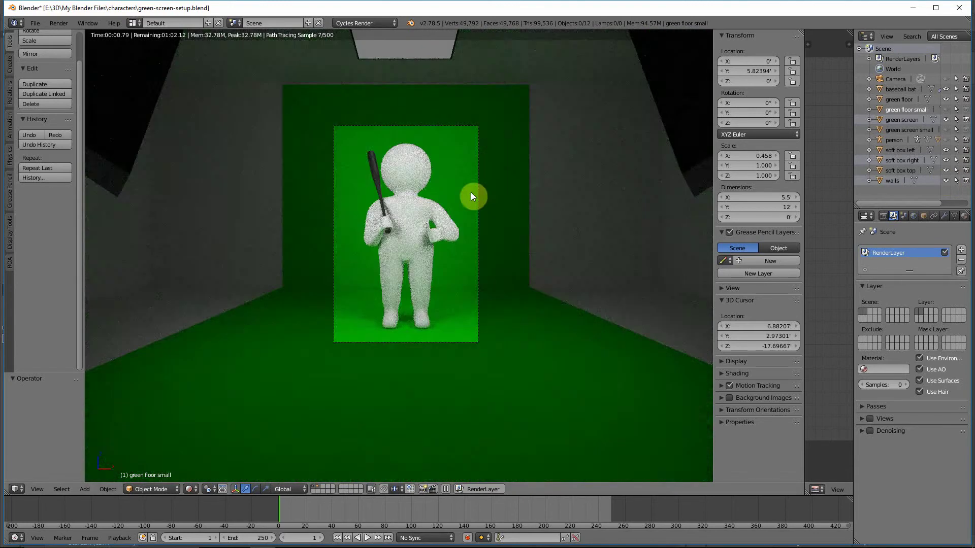
{"action": "scroll", "coordinate": [471, 193], "scroll_direction": "up", "scroll_amount": 2}
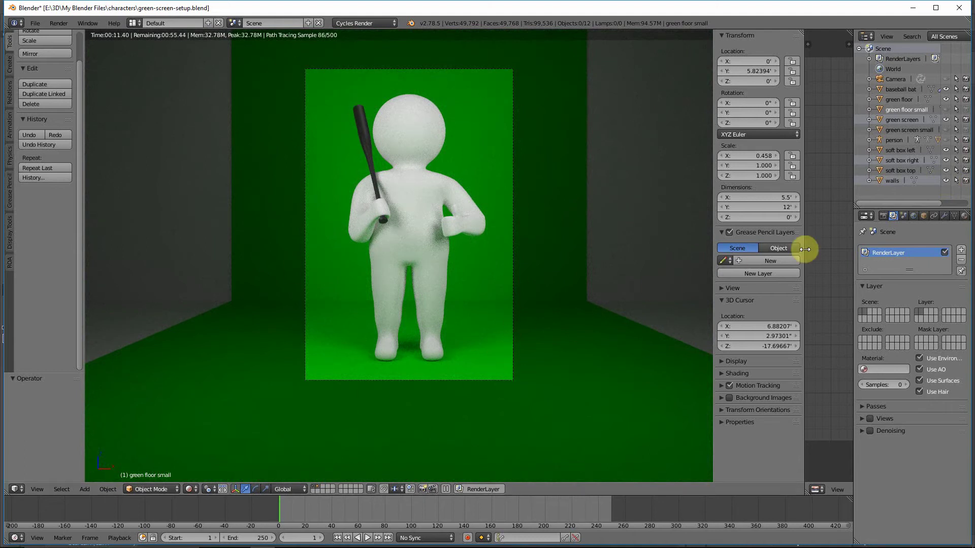
Step: Widen the image editor beside the 3D view and render the current frame into Slot 1
{"action": "left_click_drag", "start_coordinate": [804, 251], "coordinate": [665, 252]}
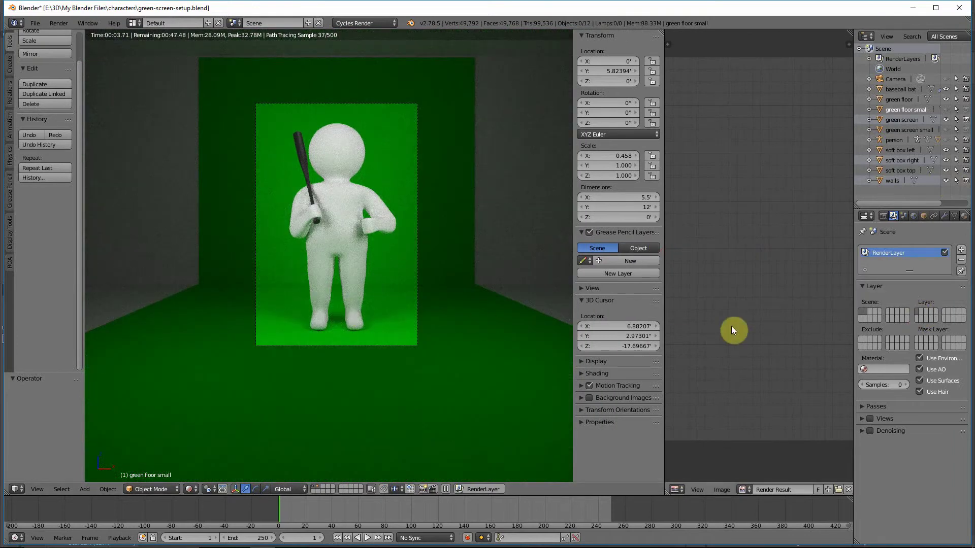
{"action": "key", "text": "F12"}
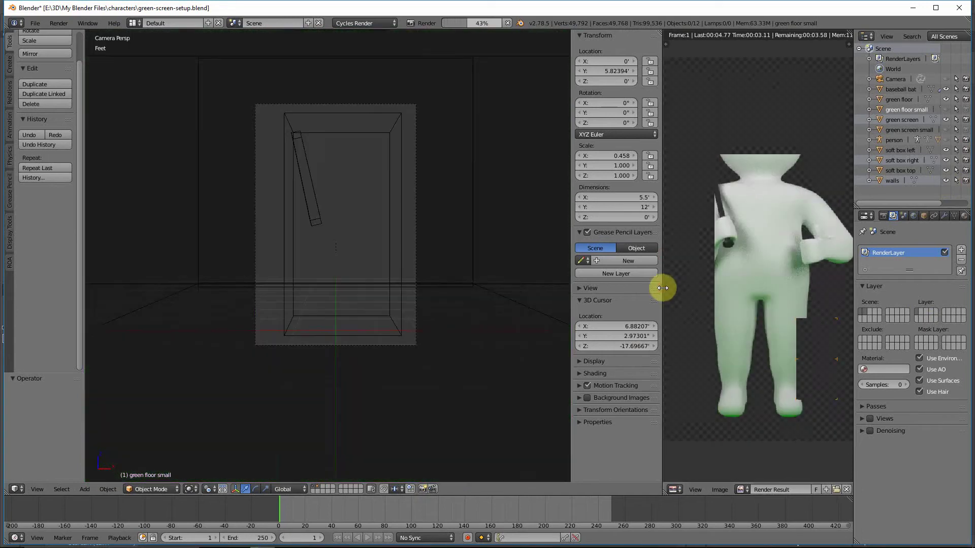
{"action": "left_click_drag", "start_coordinate": [665, 284], "coordinate": [545, 285]}
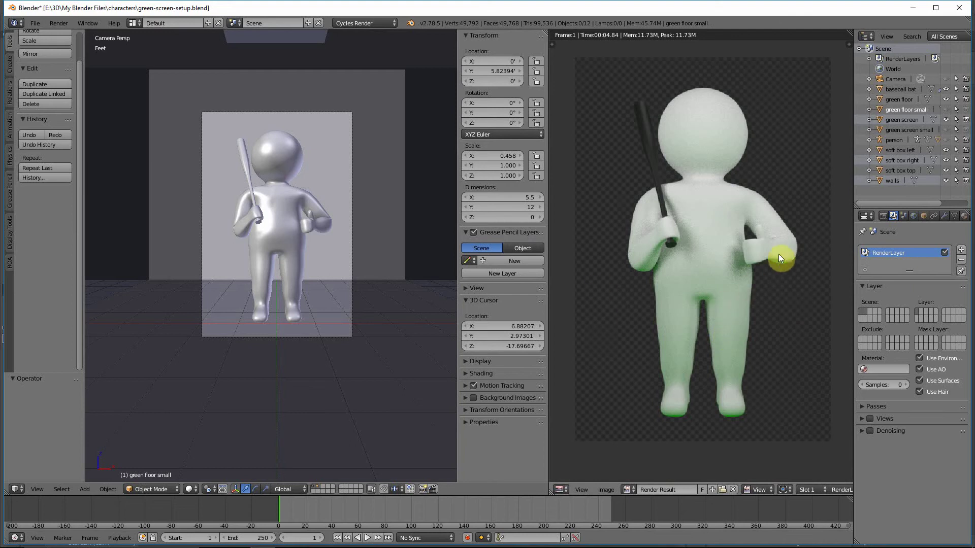
{"action": "scroll", "coordinate": [773, 265], "scroll_direction": "up", "scroll_amount": 1}
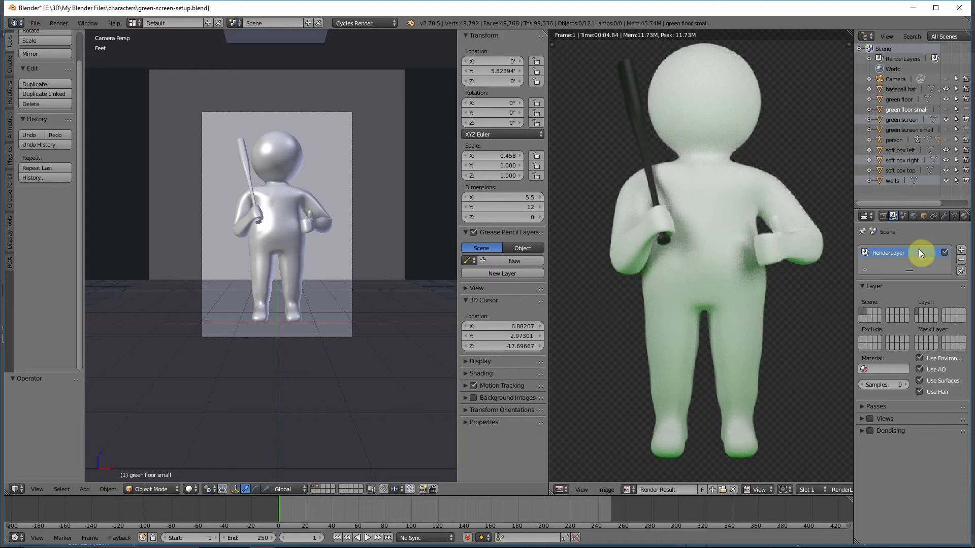
Step: Switch the render result to Slot 2 and render the frame again with the green background
{"action": "left_click", "coordinate": [816, 487]}
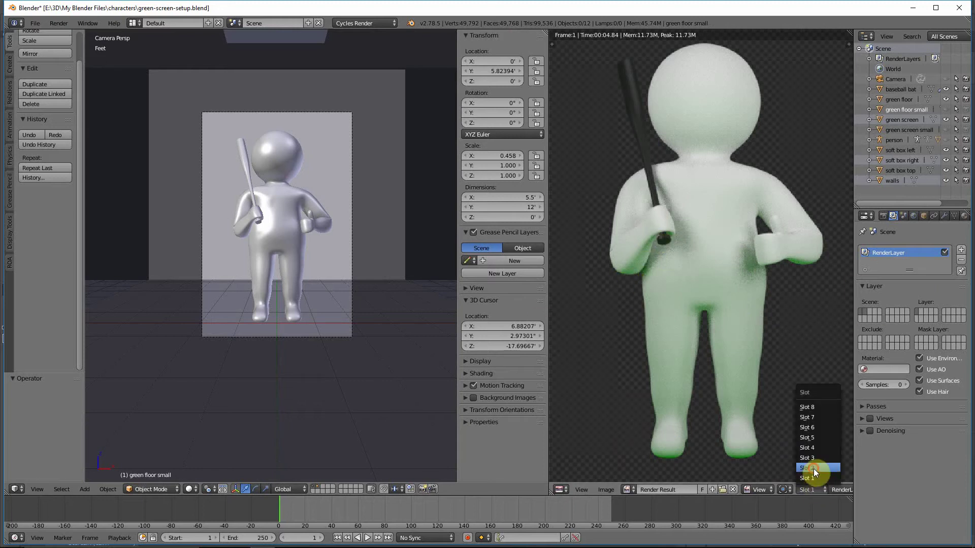
{"action": "left_click", "coordinate": [814, 468]}
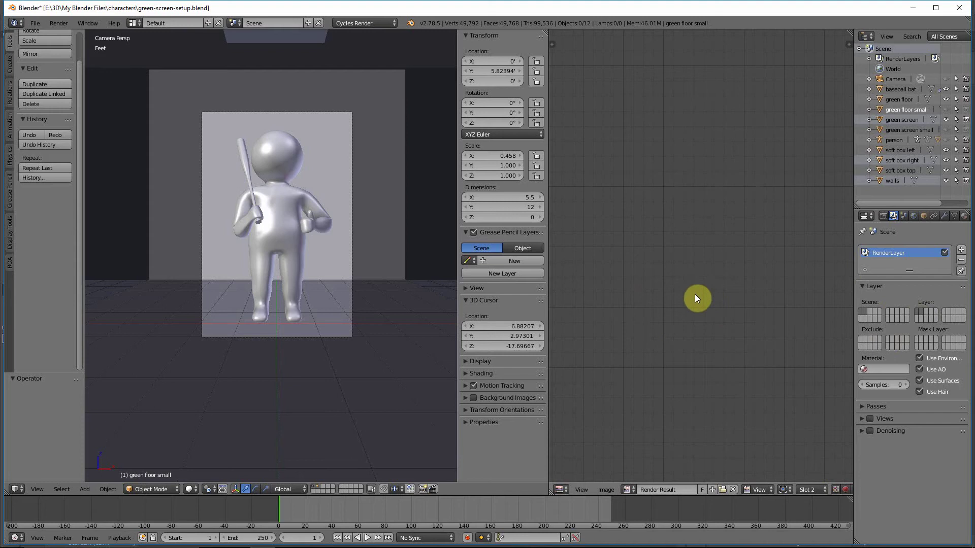
{"action": "key", "text": "F12"}
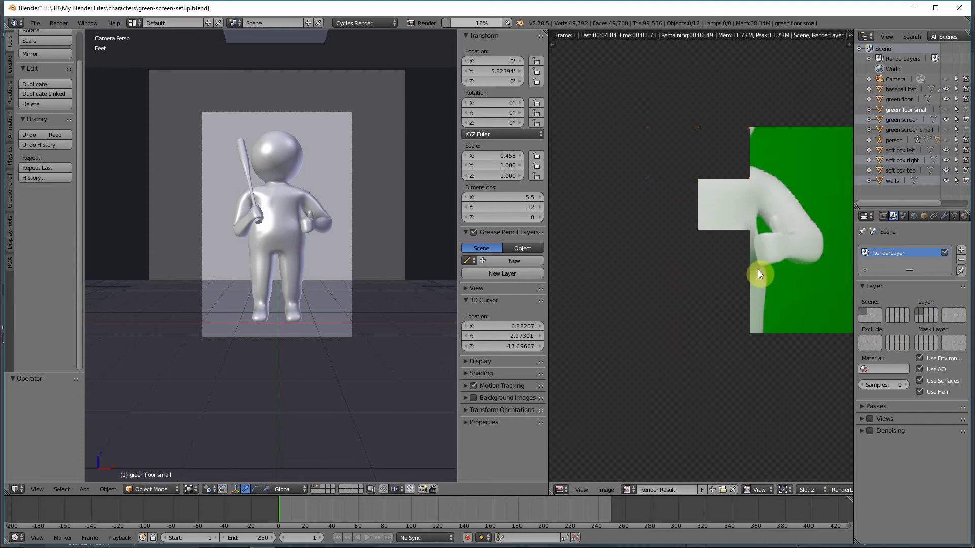
Step: Examine the green background render up close along the legs, hand and underside of the bent forearm
{"action": "scroll", "coordinate": [766, 295], "scroll_direction": "up", "scroll_amount": 1}
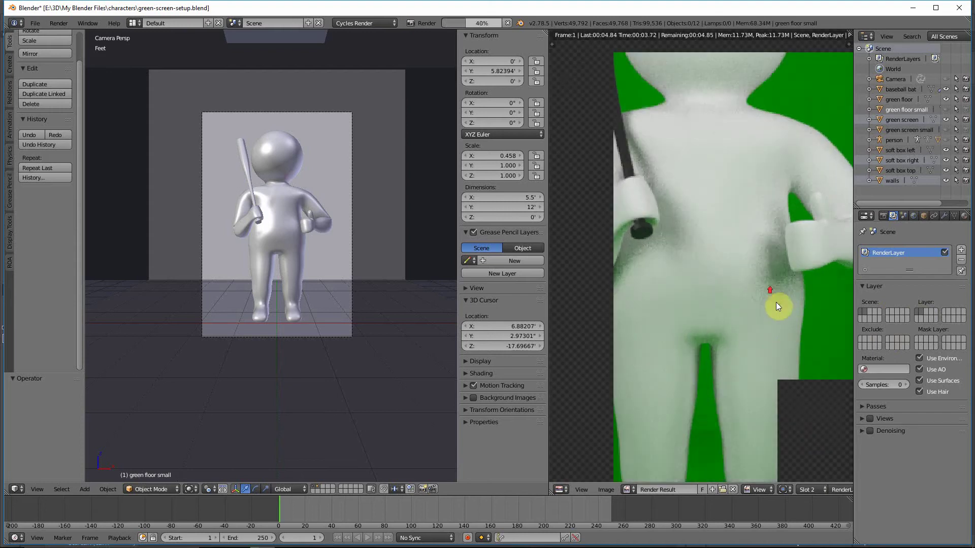
{"action": "scroll", "coordinate": [787, 351], "scroll_direction": "up", "scroll_amount": 1}
{"action": "middle_click_drag", "start_coordinate": [746, 337], "coordinate": [668, 302]}
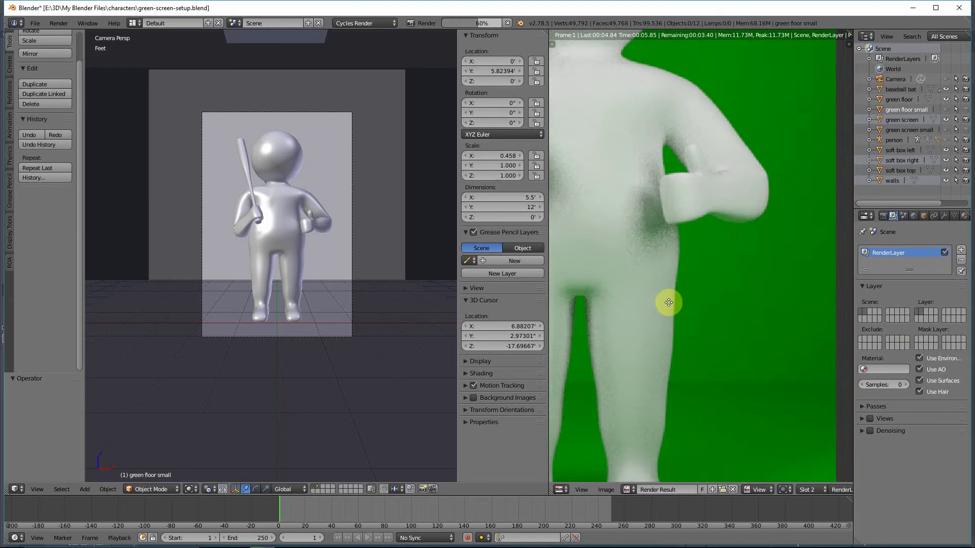
{"action": "scroll", "coordinate": [759, 280], "scroll_direction": "up", "scroll_amount": 3}
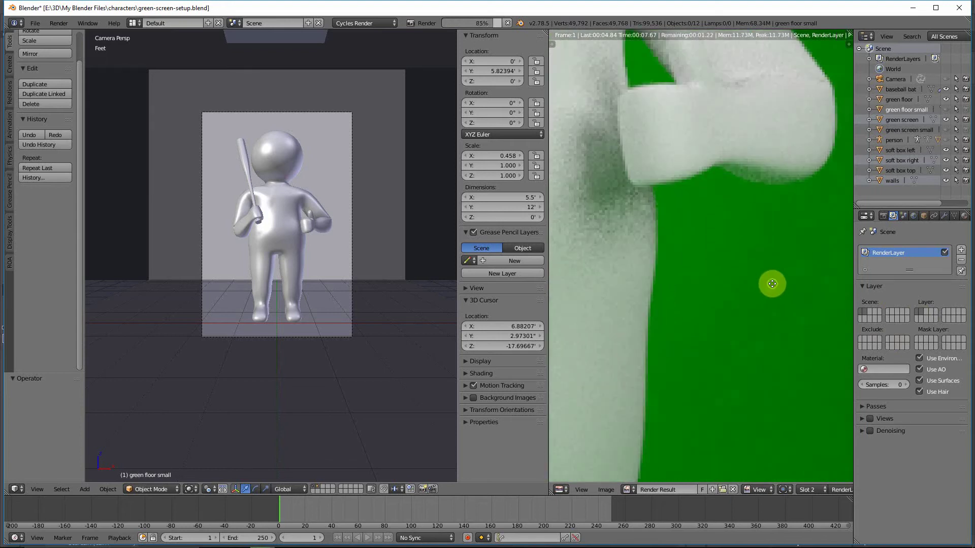
{"action": "scroll", "coordinate": [676, 344], "scroll_direction": "down", "scroll_amount": 5}
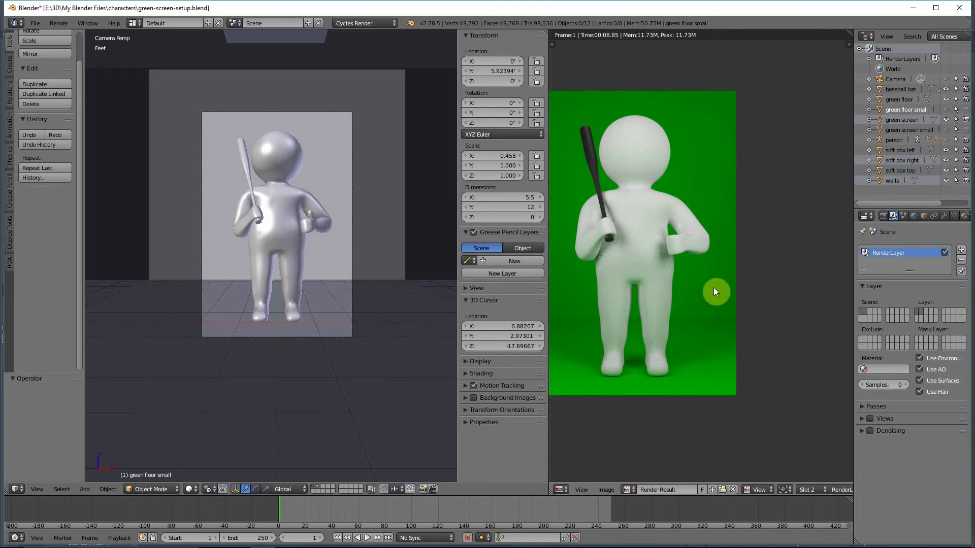
{"action": "scroll", "coordinate": [713, 289], "scroll_direction": "up", "scroll_amount": 5}
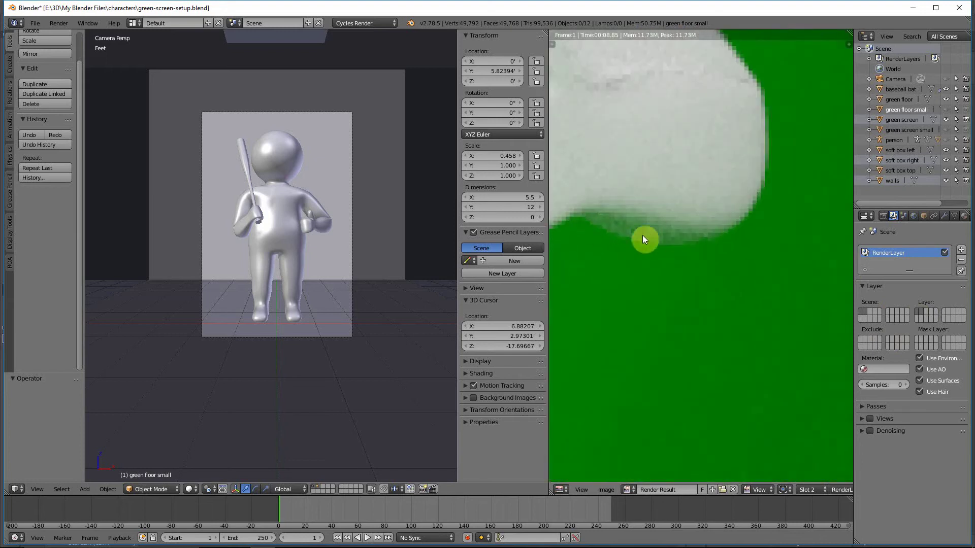
{"action": "scroll", "coordinate": [621, 278], "scroll_direction": "up", "scroll_amount": 5}
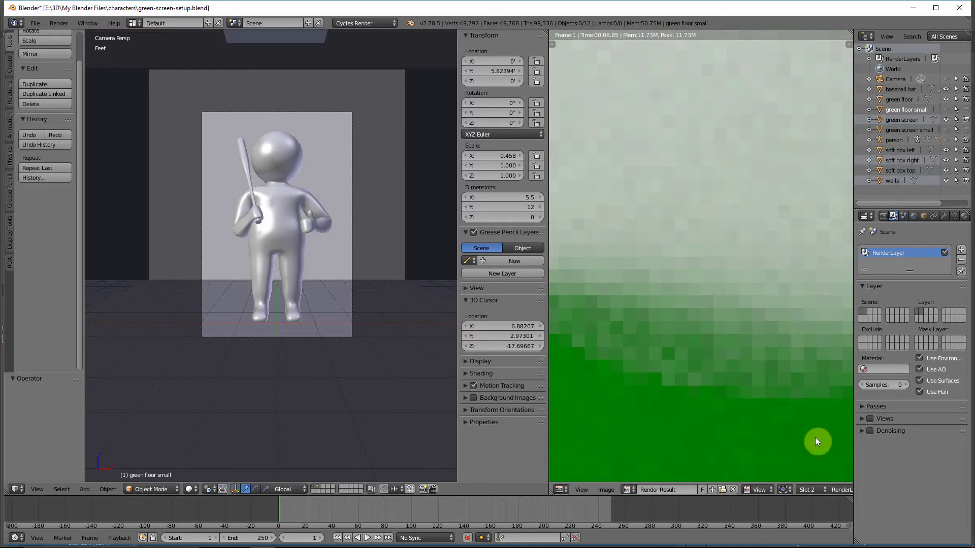
Step: Show the Slot 1 render and compare the forearm's edge pixels and the whole figure for green spill on the transparent background
{"action": "left_click", "coordinate": [810, 490]}
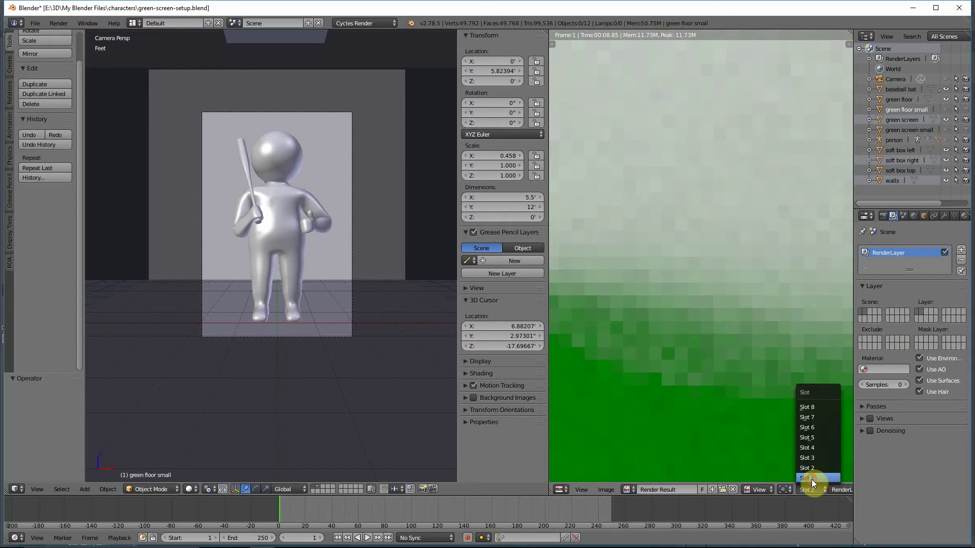
{"action": "left_click", "coordinate": [811, 479]}
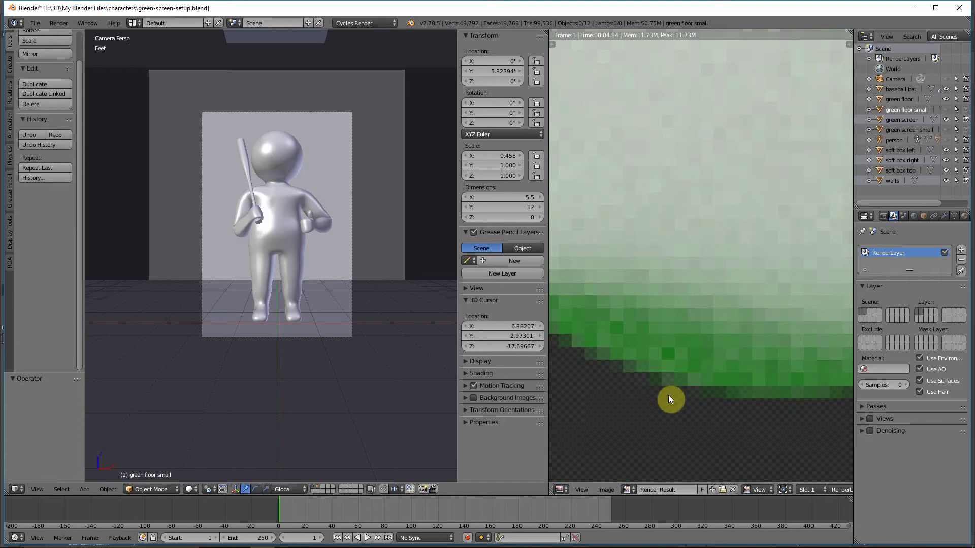
{"action": "scroll", "coordinate": [668, 395], "scroll_direction": "down", "scroll_amount": 2, "text": "shift"}
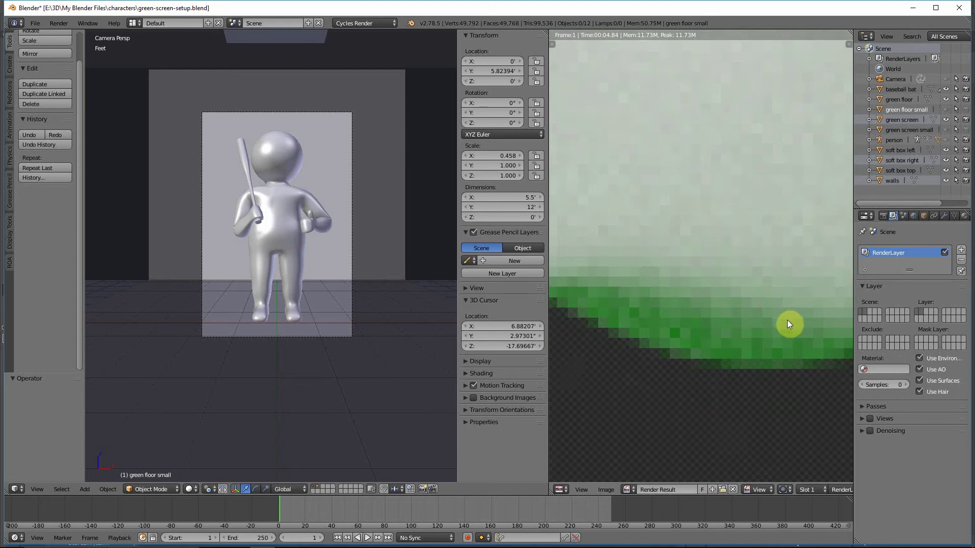
{"action": "scroll", "coordinate": [779, 323], "scroll_direction": "down", "scroll_amount": 2}
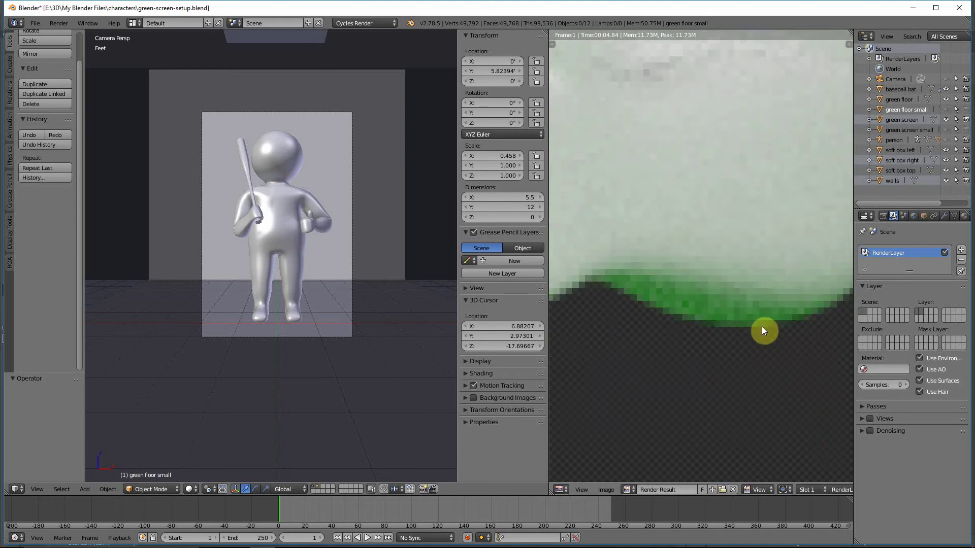
{"action": "scroll", "coordinate": [758, 329], "scroll_direction": "down", "scroll_amount": 5}
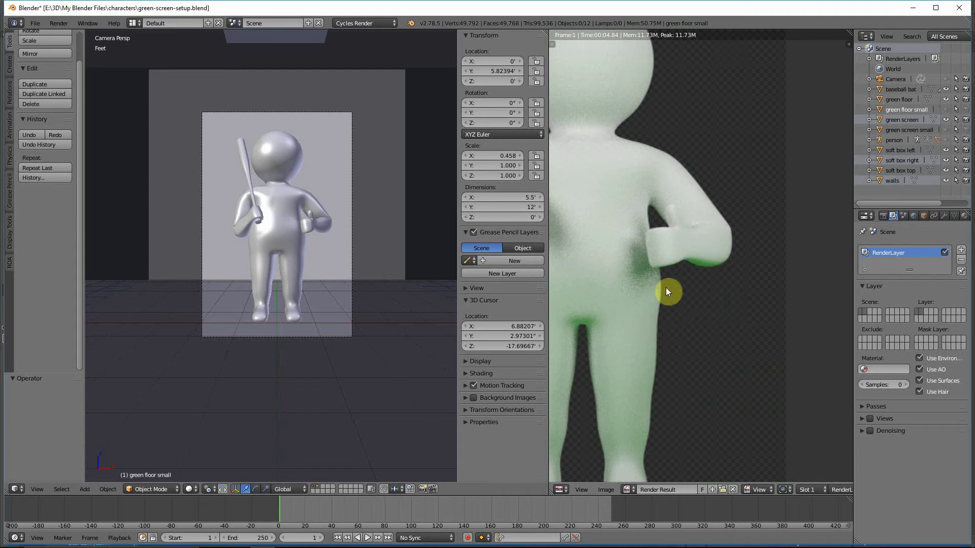
{"action": "scroll", "coordinate": [680, 285], "scroll_direction": "down", "scroll_amount": 3}
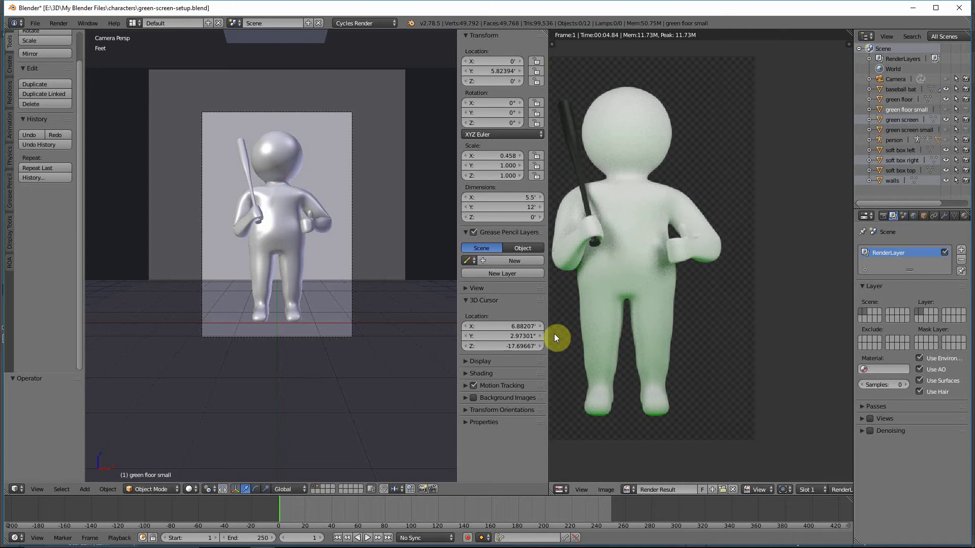
{"action": "scroll", "coordinate": [695, 309], "scroll_direction": "down", "scroll_amount": 1}
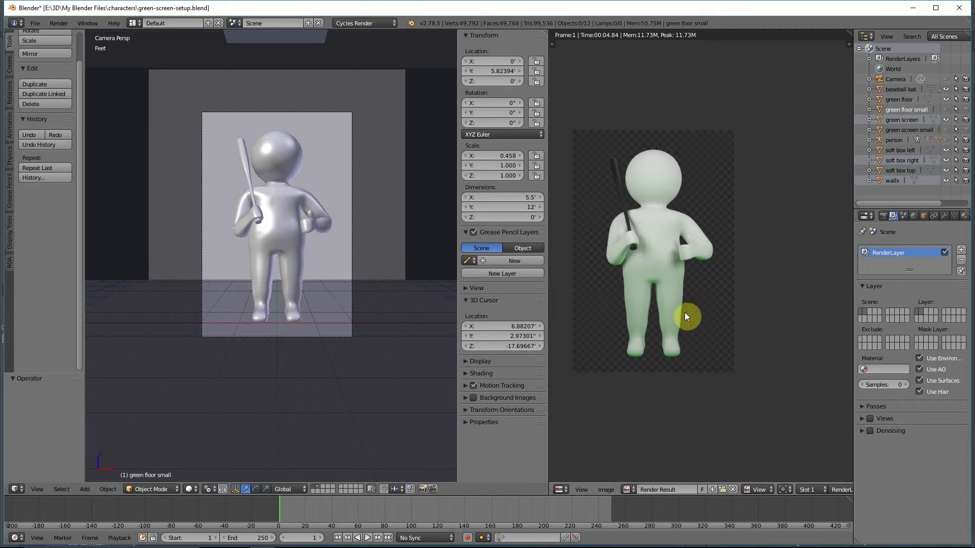
{"action": "scroll", "coordinate": [656, 311], "scroll_direction": "up", "scroll_amount": 1}
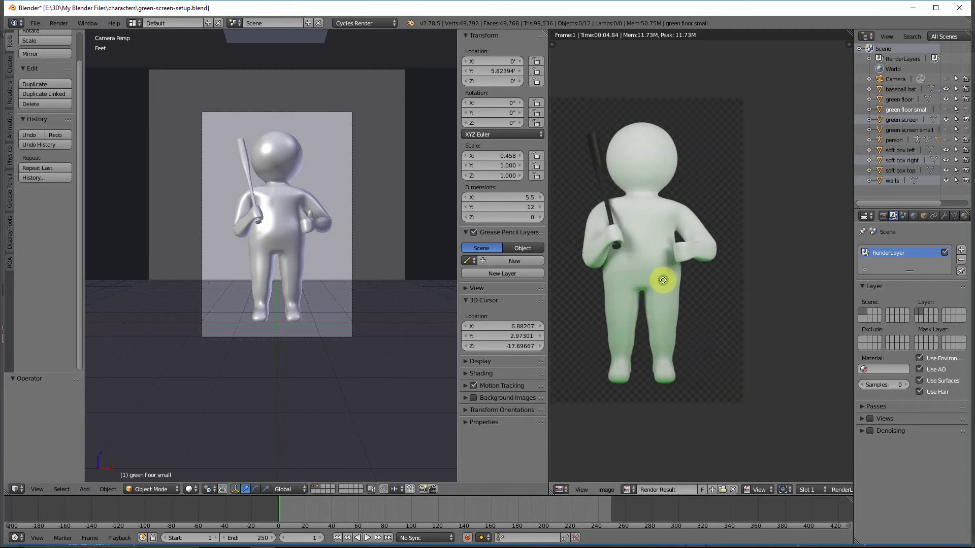
{"action": "middle_click_drag", "start_coordinate": [663, 281], "coordinate": [703, 310]}
{"action": "scroll", "coordinate": [702, 308], "scroll_direction": "up", "scroll_amount": 1}
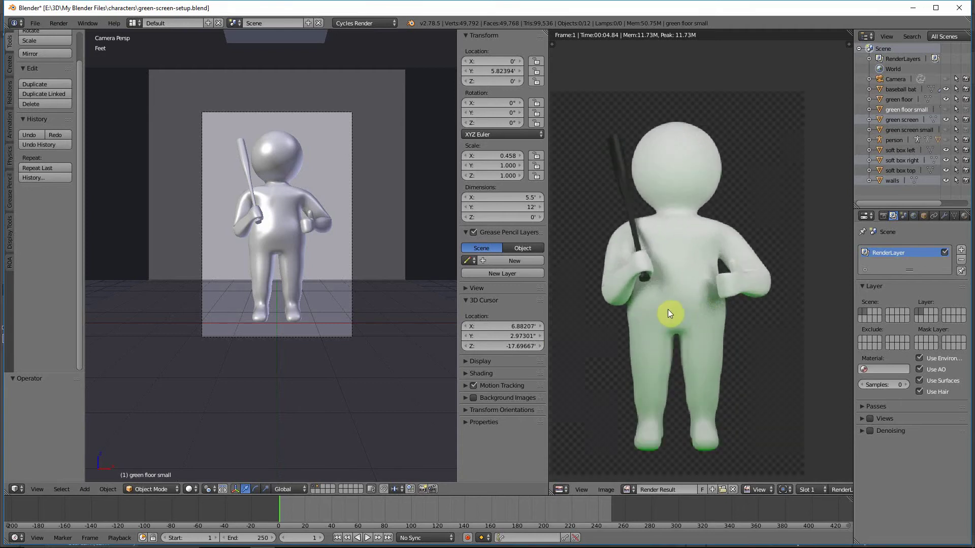
Step: Select the green floor and preview the camera view with Rendered viewport shading
{"action": "scroll", "coordinate": [668, 313], "scroll_direction": "down", "scroll_amount": 1}
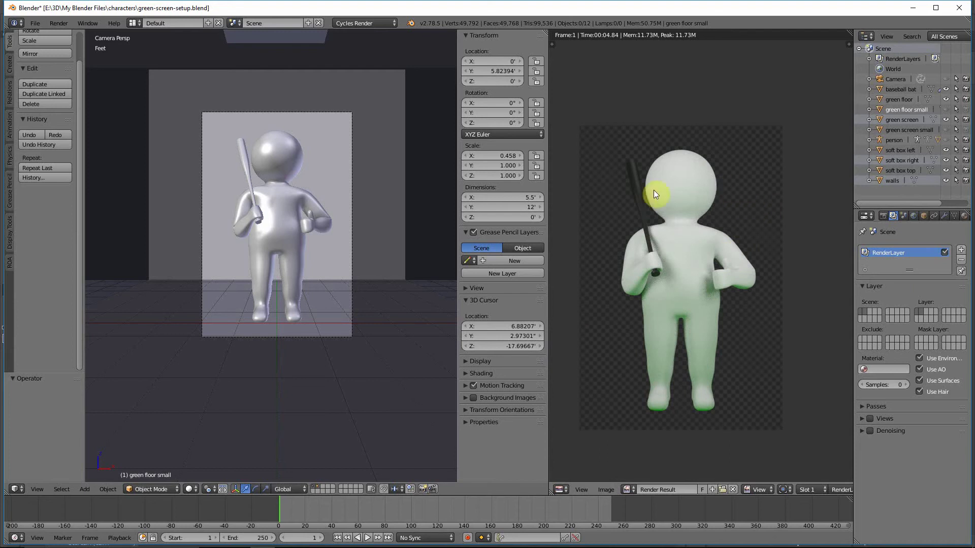
{"action": "right_click", "coordinate": [359, 370]}
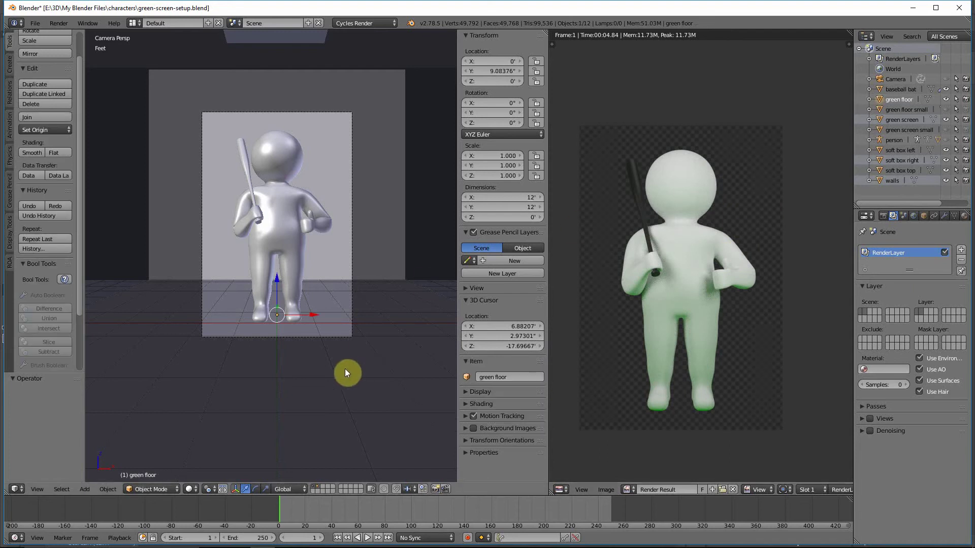
{"action": "left_click", "coordinate": [193, 488]}
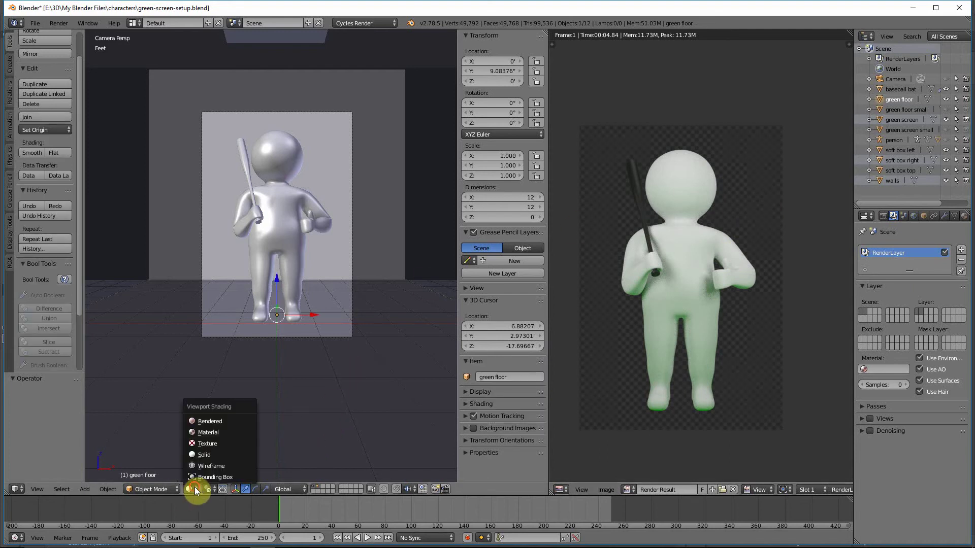
{"action": "left_click", "coordinate": [215, 421]}
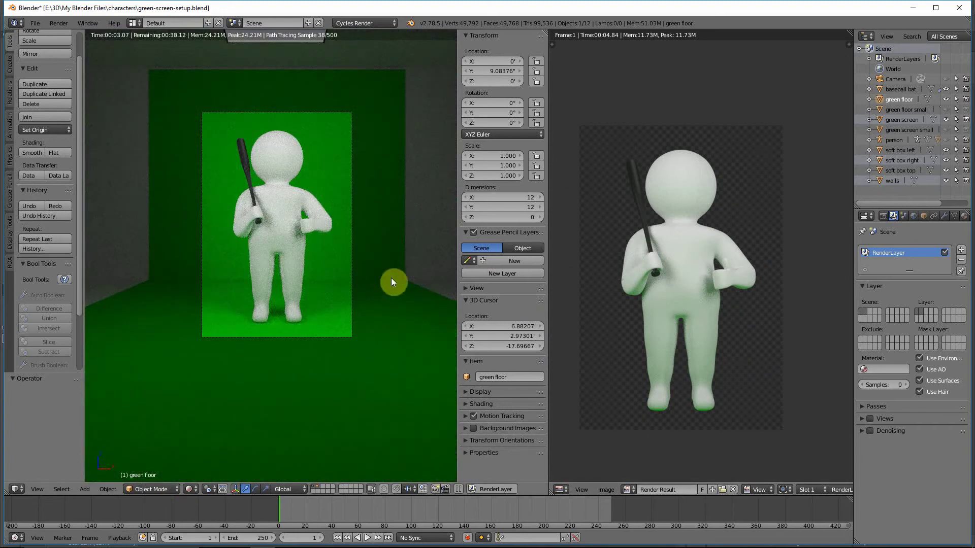
Step: Hide the large green screen and green floor and show green floor small and green screen small instead, for both viewport and render
{"action": "left_click", "coordinate": [946, 120]}
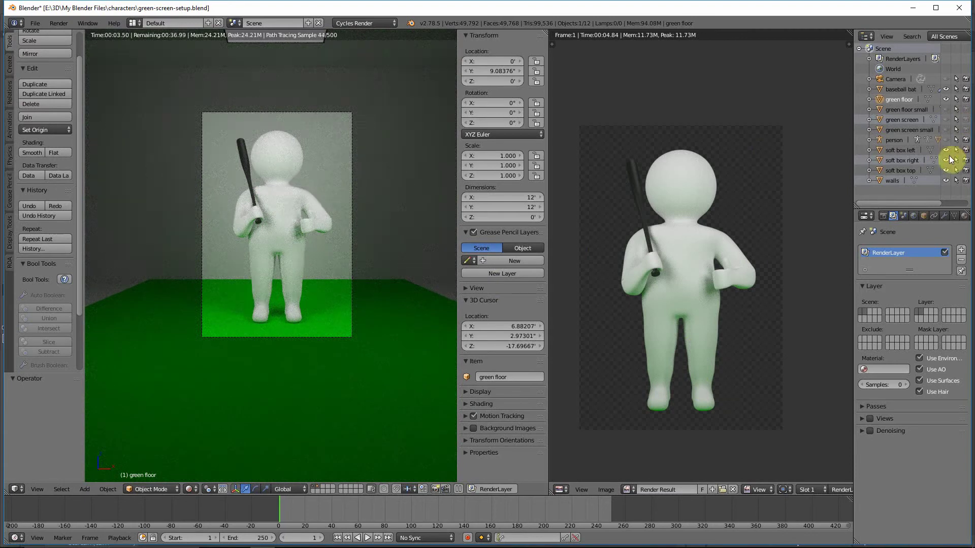
{"action": "left_click", "coordinate": [945, 99]}
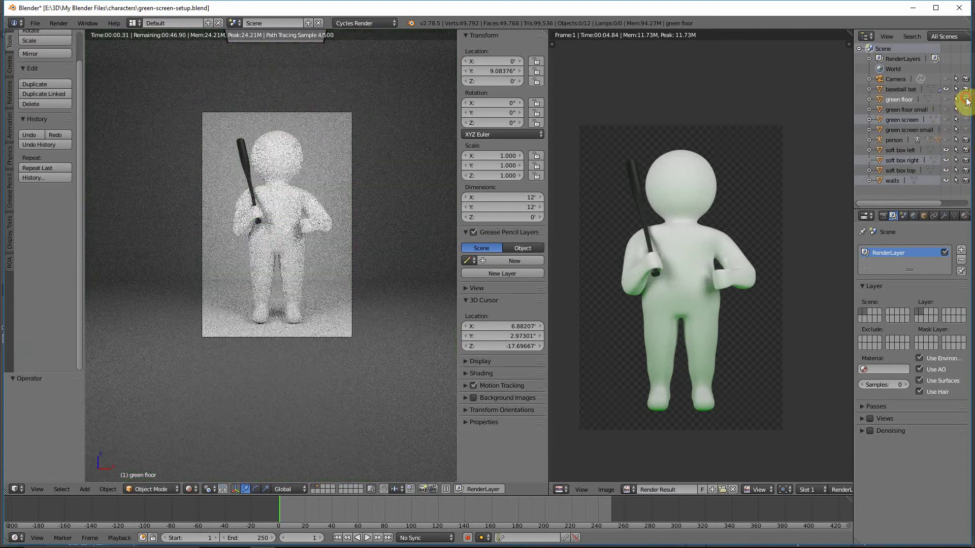
{"action": "left_click", "coordinate": [945, 110]}
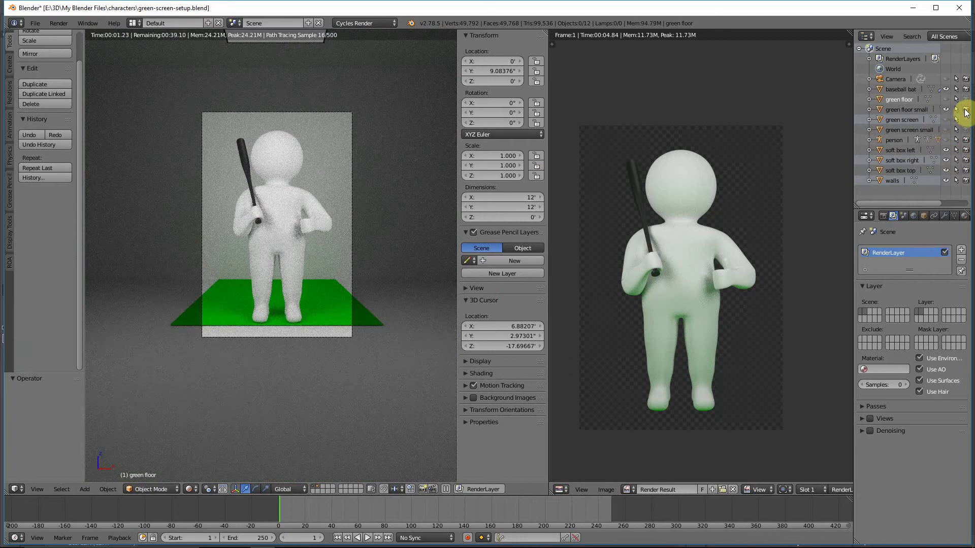
{"action": "left_click", "coordinate": [946, 130]}
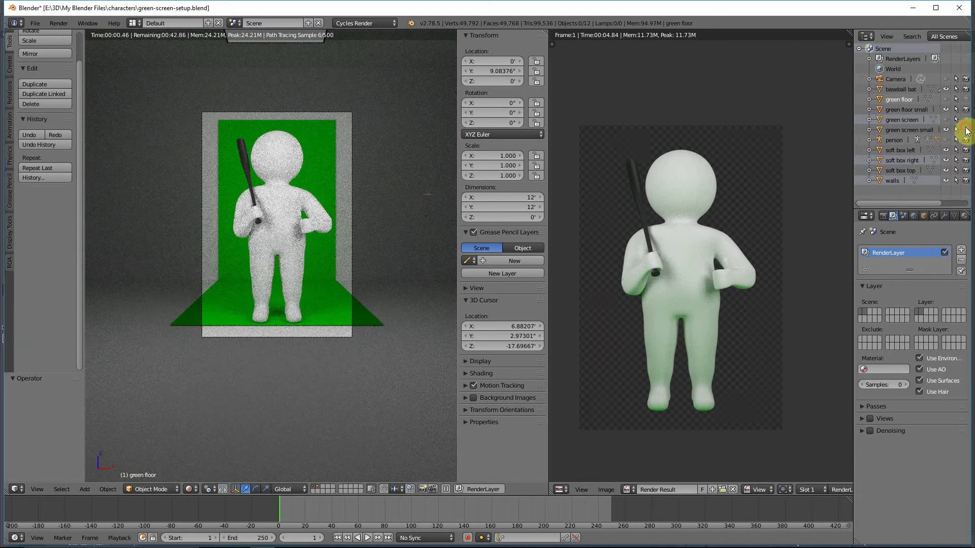
{"action": "scroll", "coordinate": [329, 196], "scroll_direction": "up", "scroll_amount": 3}
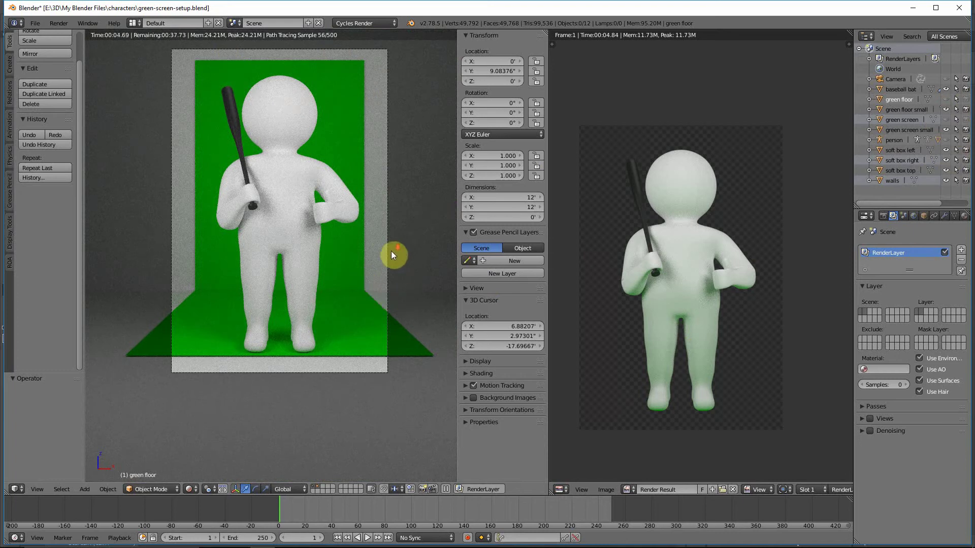
{"action": "scroll", "coordinate": [391, 256], "scroll_direction": "down", "scroll_amount": 1}
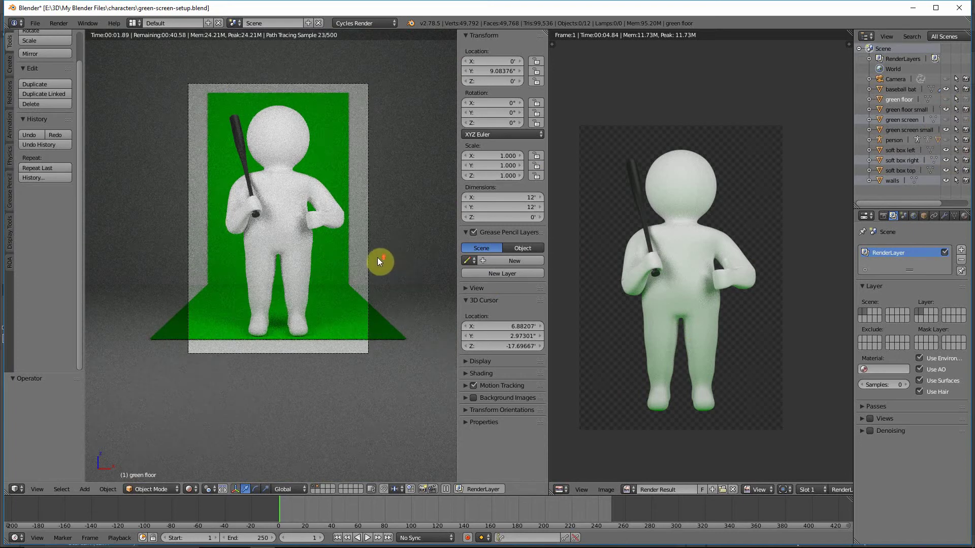
{"action": "scroll", "coordinate": [378, 262], "scroll_direction": "up", "scroll_amount": 1}
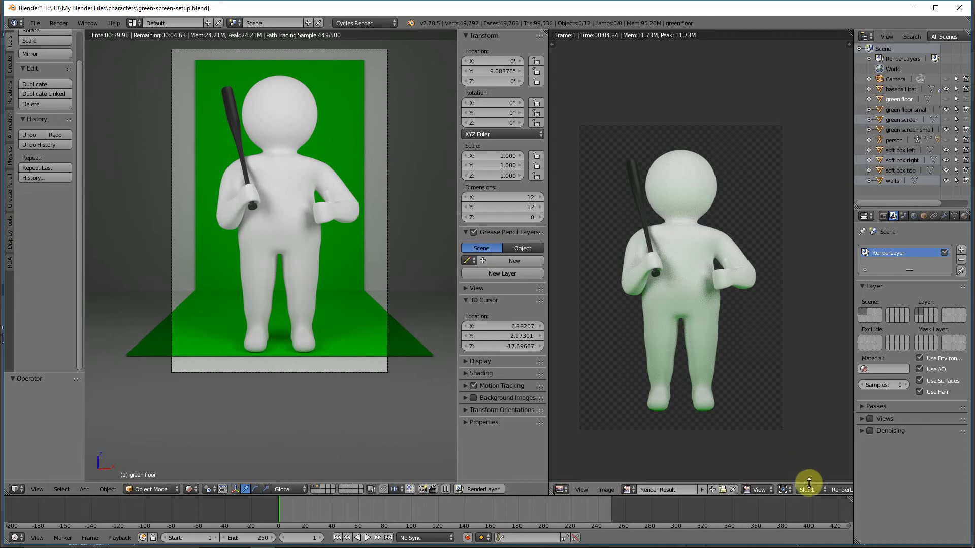
Step: Render the small green screen setup into Slot 3 and return the 3D view to Solid shading
{"action": "left_click", "coordinate": [808, 482]}
{"action": "left_click", "coordinate": [813, 456]}
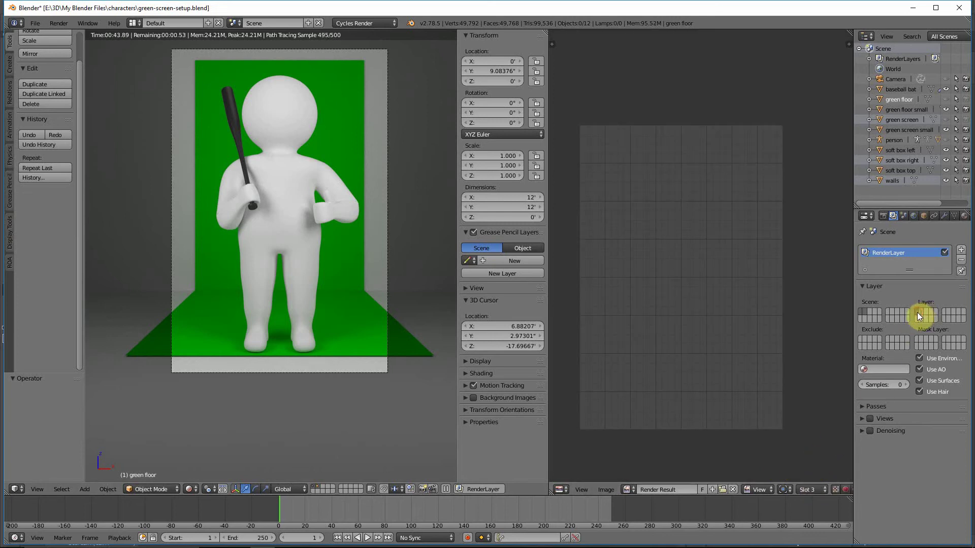
{"action": "key", "text": "F12"}
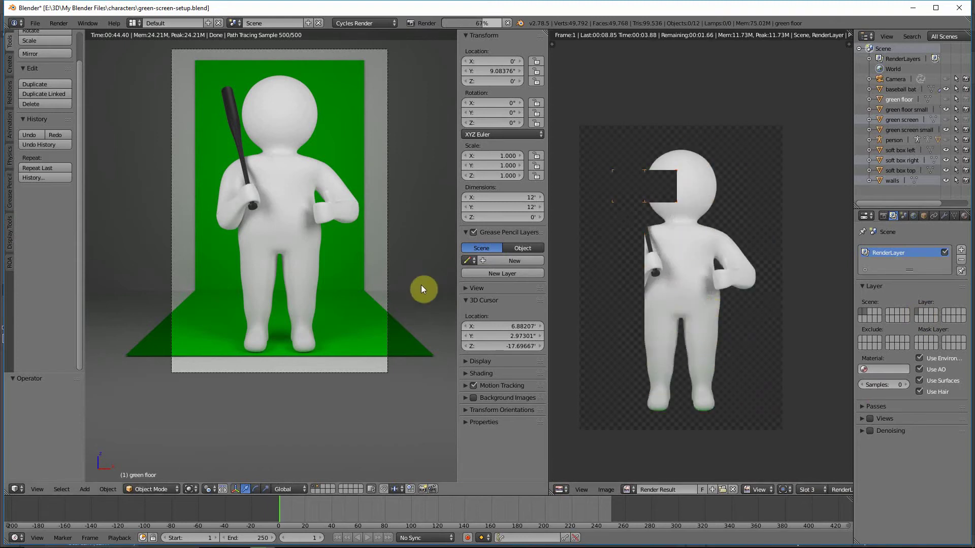
{"action": "key", "text": "shift+z"}
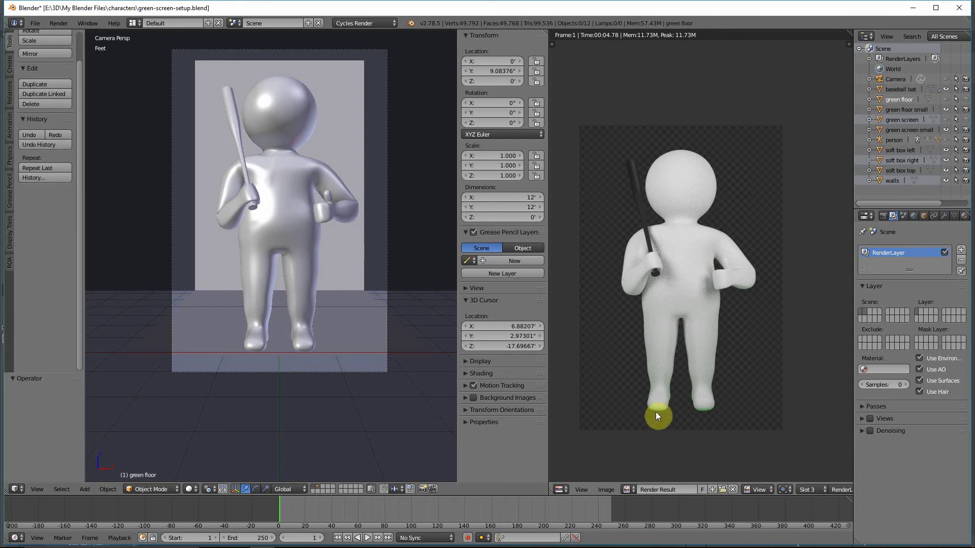
Step: Examine the Slot 3 render up close for green spill around the feet, bent forearm and hips
{"action": "scroll", "coordinate": [679, 412], "scroll_direction": "up", "scroll_amount": 1}
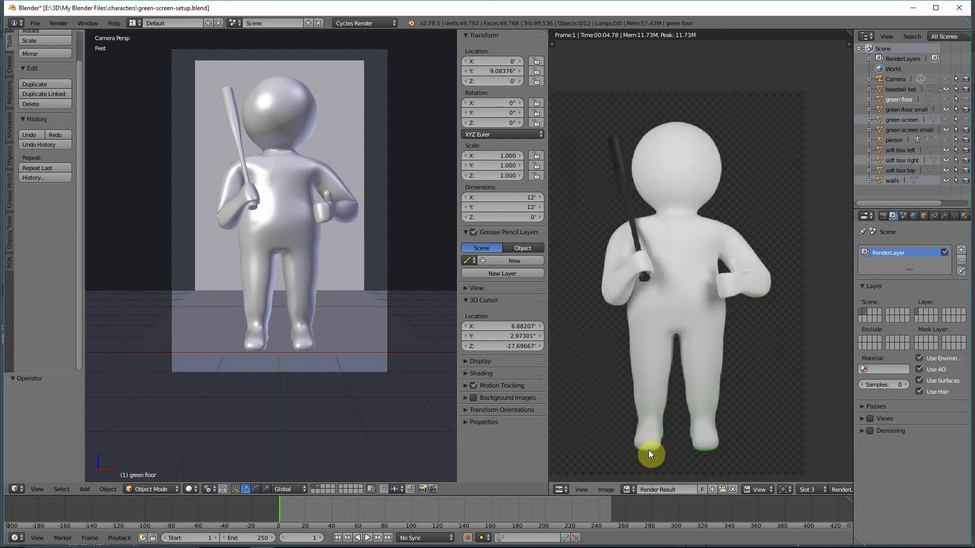
{"action": "scroll", "coordinate": [652, 449], "scroll_direction": "up", "scroll_amount": 2}
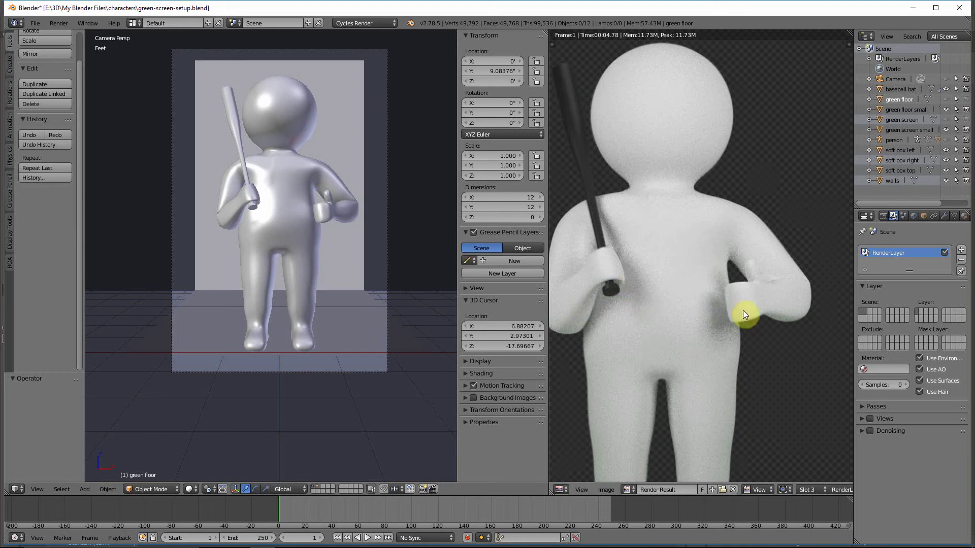
{"action": "scroll", "coordinate": [768, 363], "scroll_direction": "up", "scroll_amount": 2}
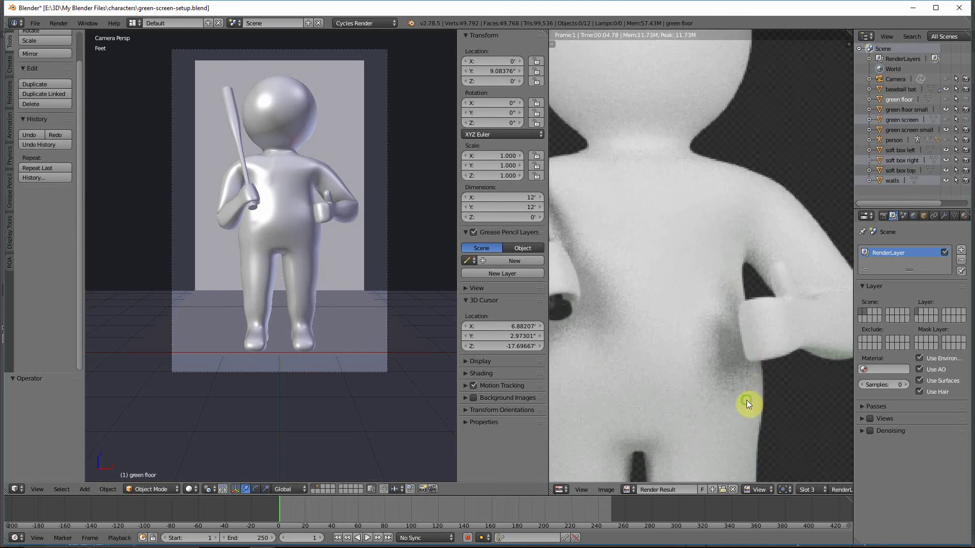
{"action": "scroll", "coordinate": [747, 402], "scroll_direction": "down", "scroll_amount": 2}
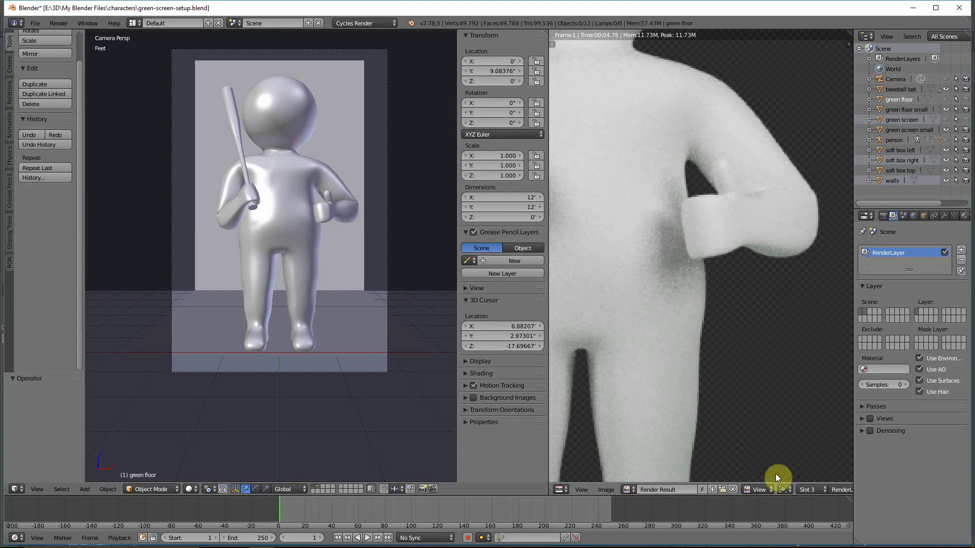
Step: Compare the Slot 1 render with Slot 3 around the bent forearm, torso and upper legs
{"action": "left_click", "coordinate": [811, 490]}
{"action": "left_click", "coordinate": [813, 478]}
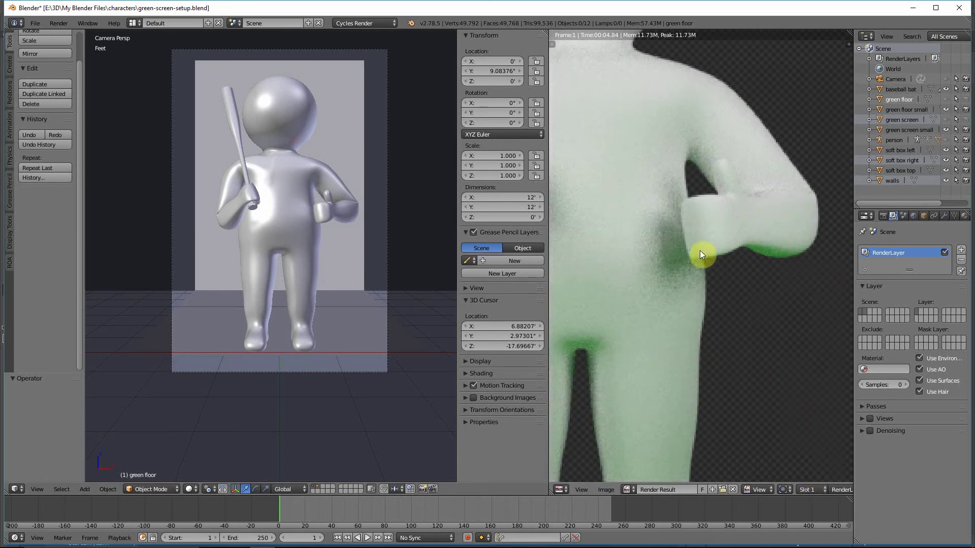
{"action": "left_click", "coordinate": [807, 491]}
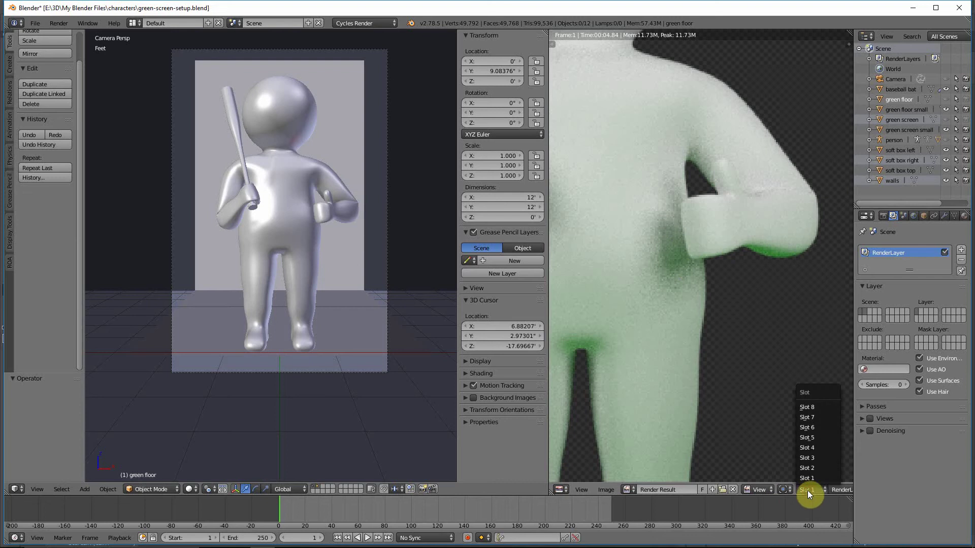
{"action": "left_click", "coordinate": [812, 457]}
{"action": "scroll", "coordinate": [733, 249], "scroll_direction": "down", "scroll_amount": 3}
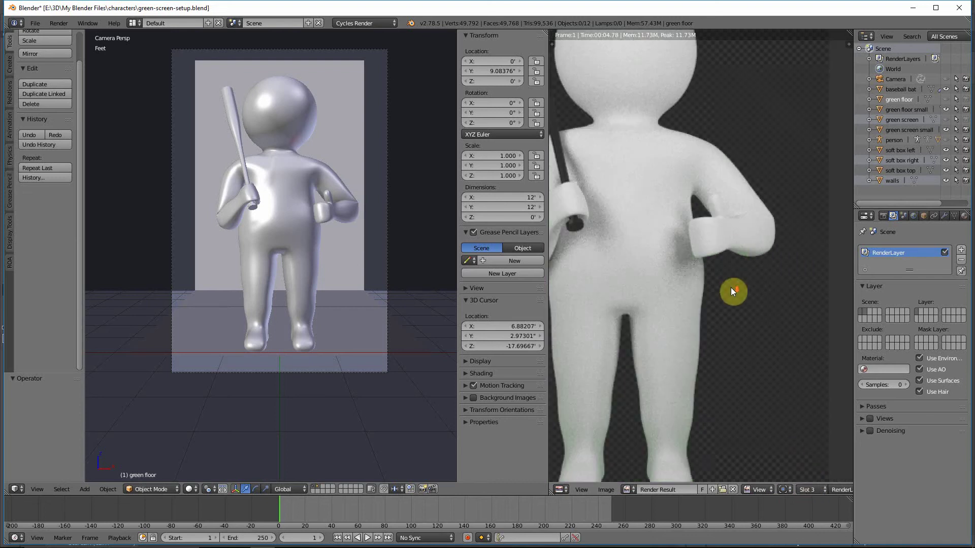
{"action": "scroll", "coordinate": [729, 264], "scroll_direction": "down", "scroll_amount": 1}
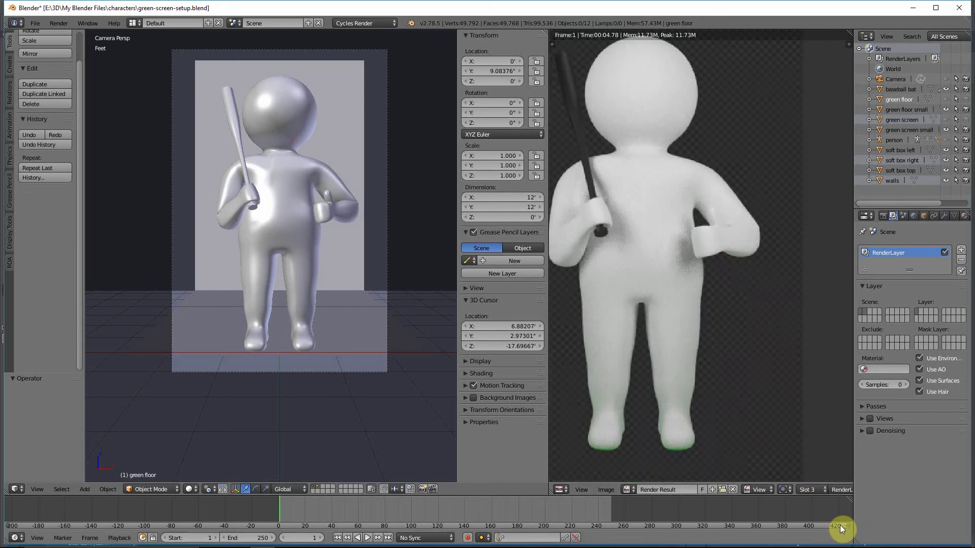
Step: Compare green spill over the whole figure in Slot 1, then show the Slot 3 render again
{"action": "left_click", "coordinate": [807, 490]}
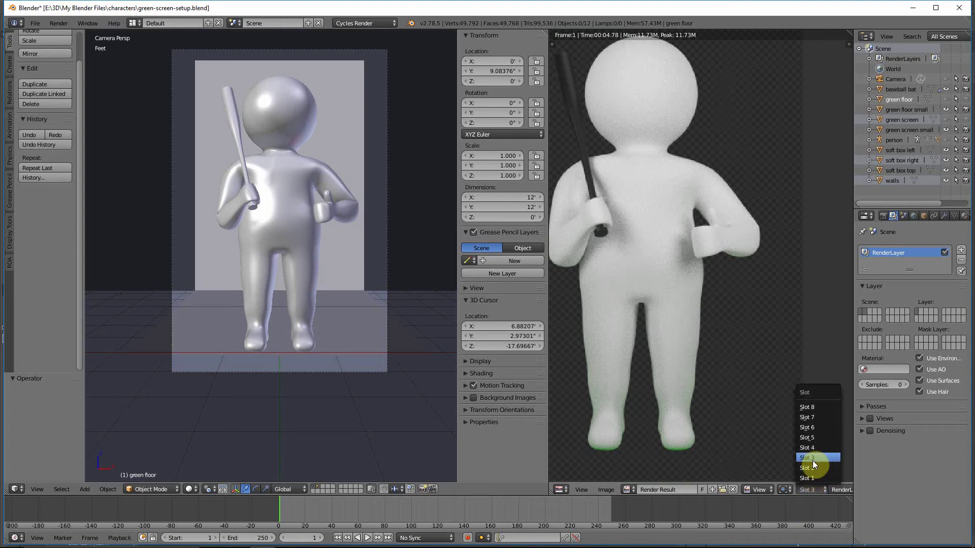
{"action": "left_click", "coordinate": [814, 477]}
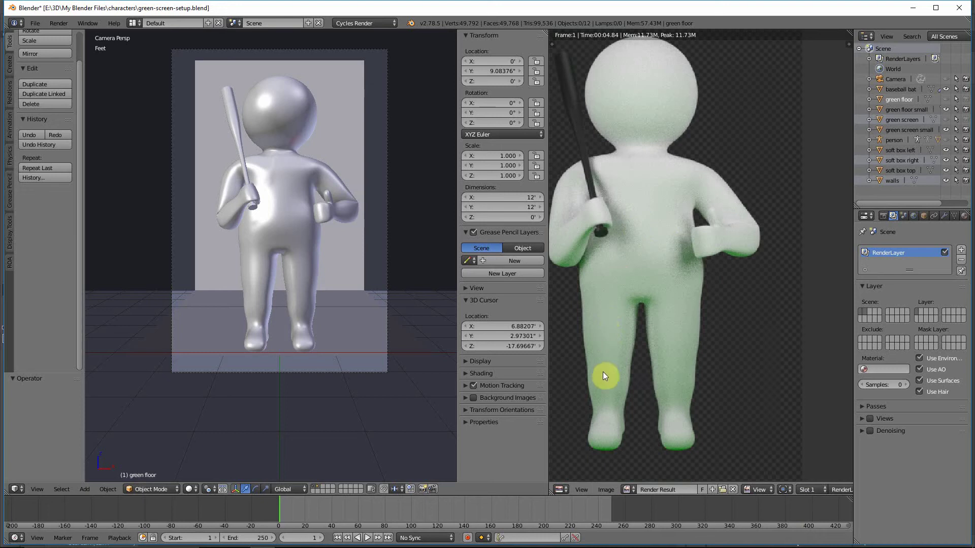
{"action": "left_click", "coordinate": [820, 487]}
{"action": "left_click", "coordinate": [808, 489]}
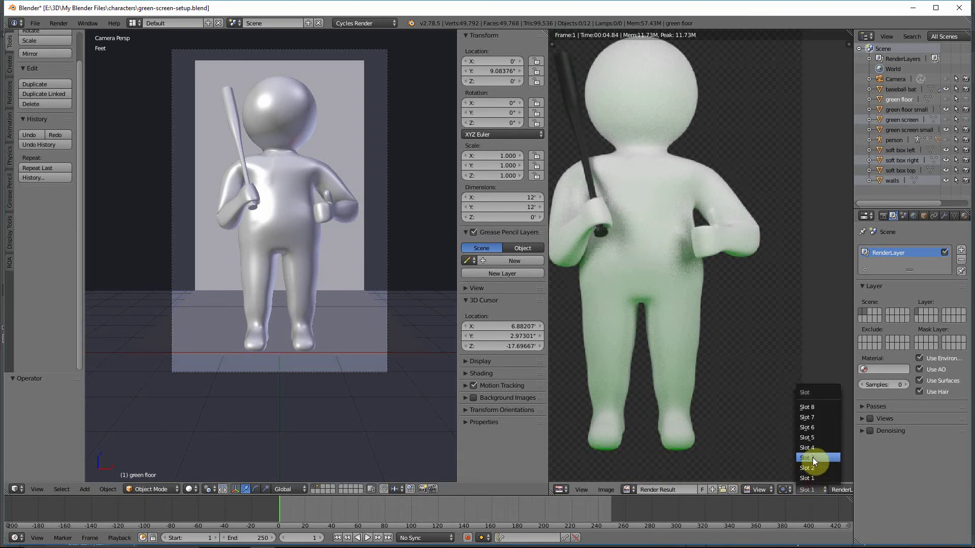
{"action": "left_click", "coordinate": [812, 456]}
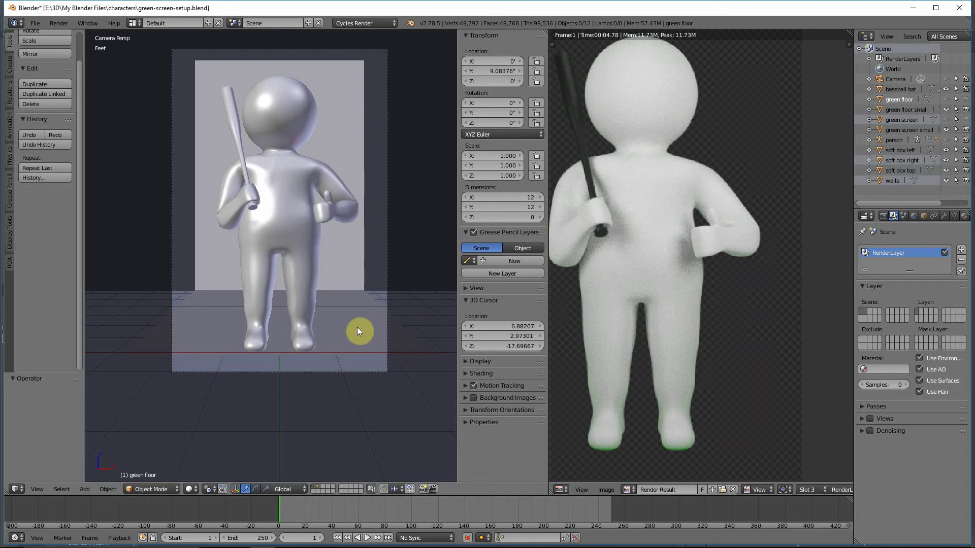
Step: Select the small green floor and switch the 3D view to Rendered shading
{"action": "right_click", "coordinate": [349, 306]}
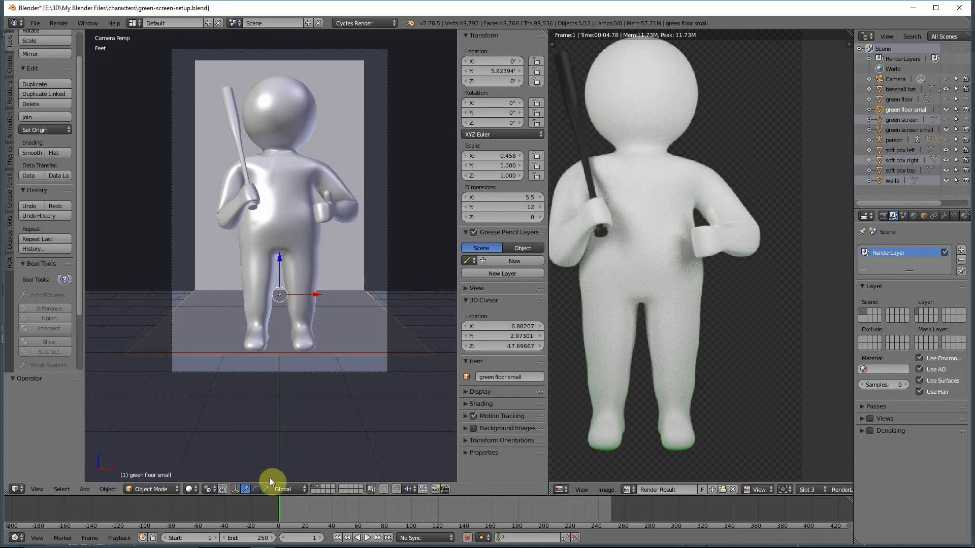
{"action": "left_click", "coordinate": [190, 489]}
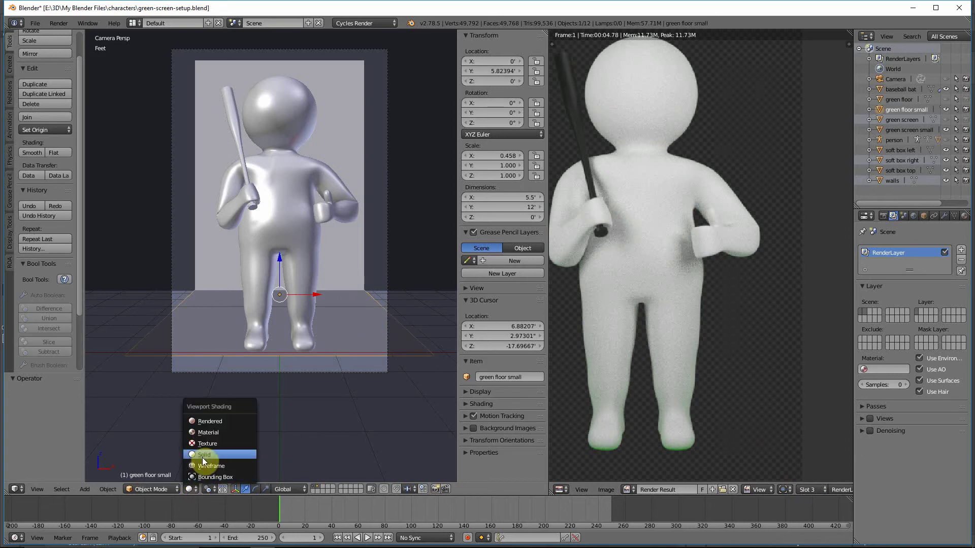
{"action": "left_click", "coordinate": [211, 423]}
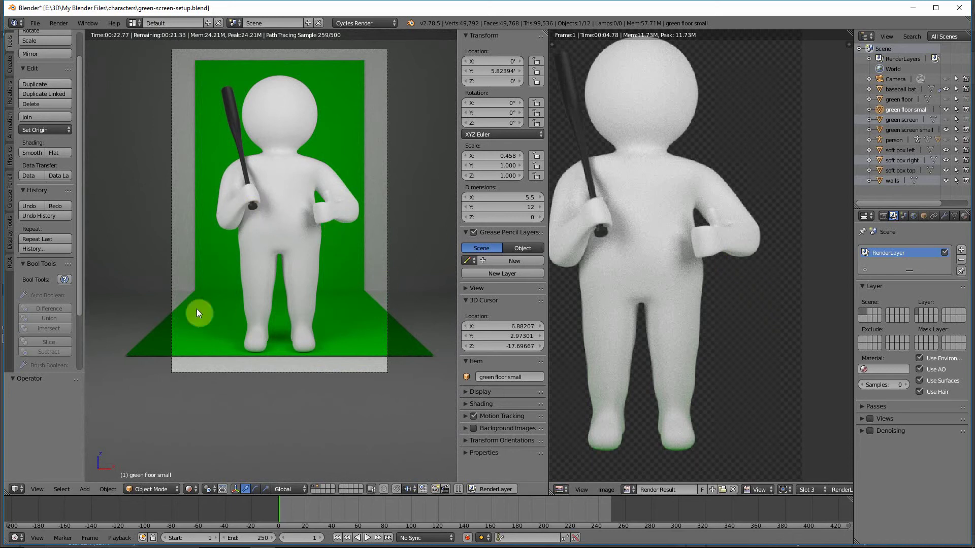
{"action": "right_click", "coordinate": [353, 347]}
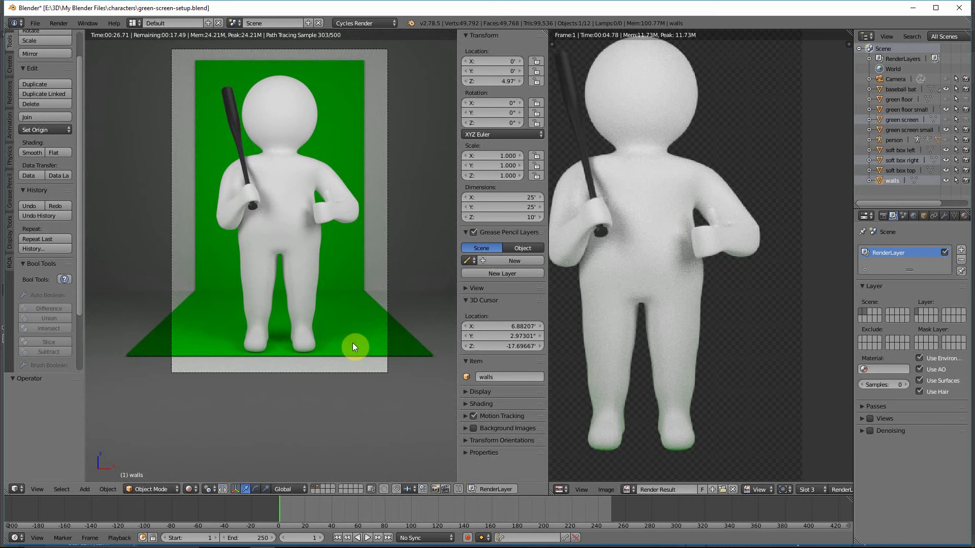
{"action": "mouse_move", "coordinate": [500, 82]}
{"action": "left_mouse_down"}
{"action": "mouse_move", "coordinate": [525, 83]}
{"action": "mouse_move", "coordinate": [513, 82]}
{"action": "left_mouse_up"}
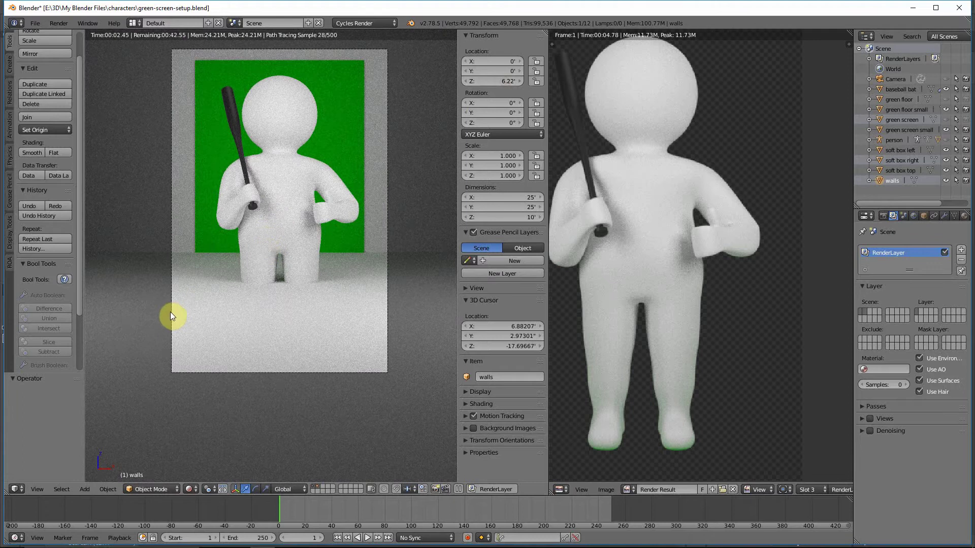
{"action": "key", "text": "ctrl+z"}
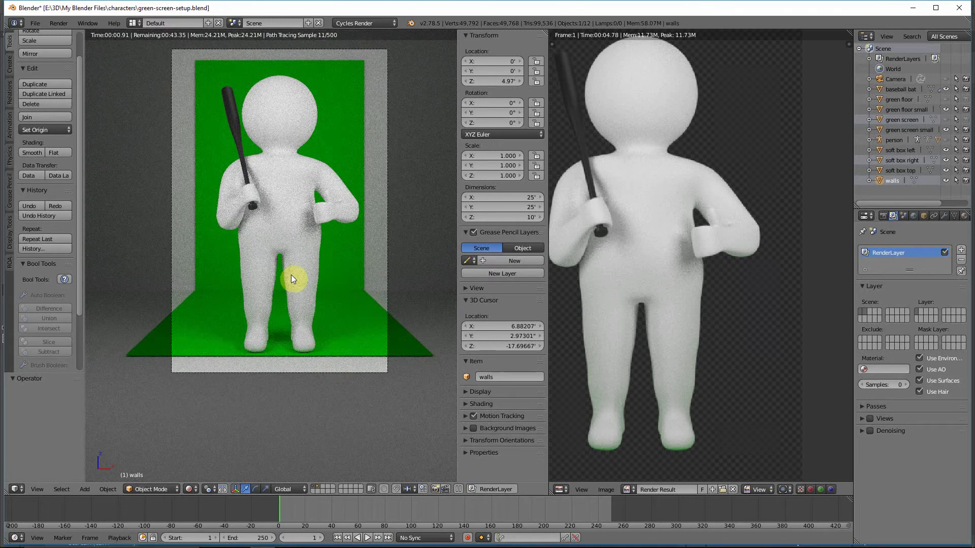
Step: Move the small green floor back behind the figure's feet by setting its Y location to 7.57394'
{"action": "right_click", "coordinate": [346, 338]}
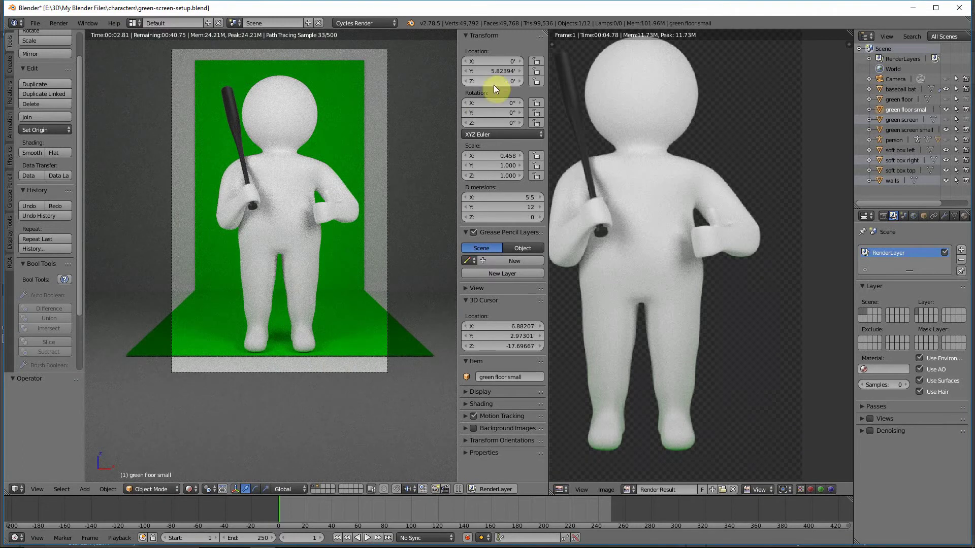
{"action": "left_click_drag", "start_coordinate": [504, 70], "coordinate": [505, 70]}
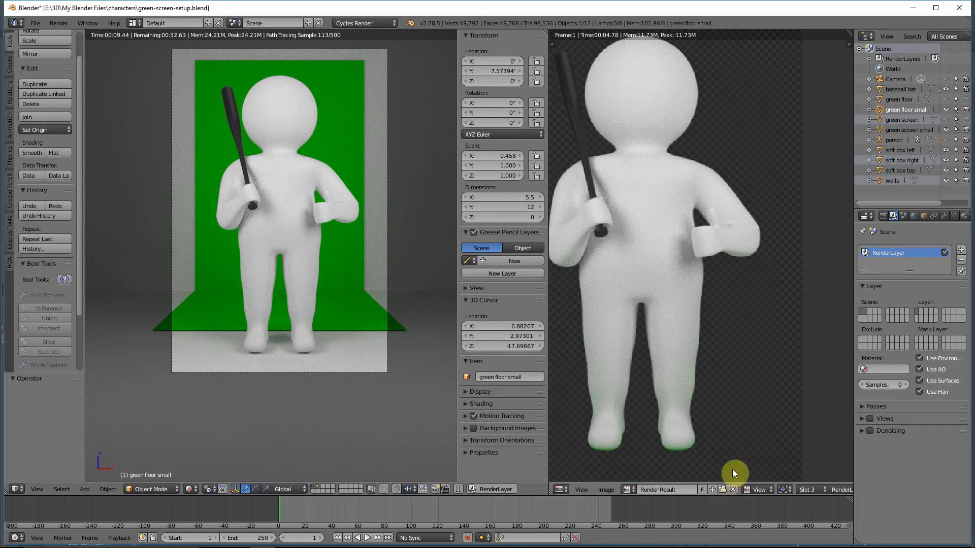
Step: Render the setup with the repositioned small green floor into Slot 4 and inspect the figure for green spill
{"action": "left_click", "coordinate": [807, 486]}
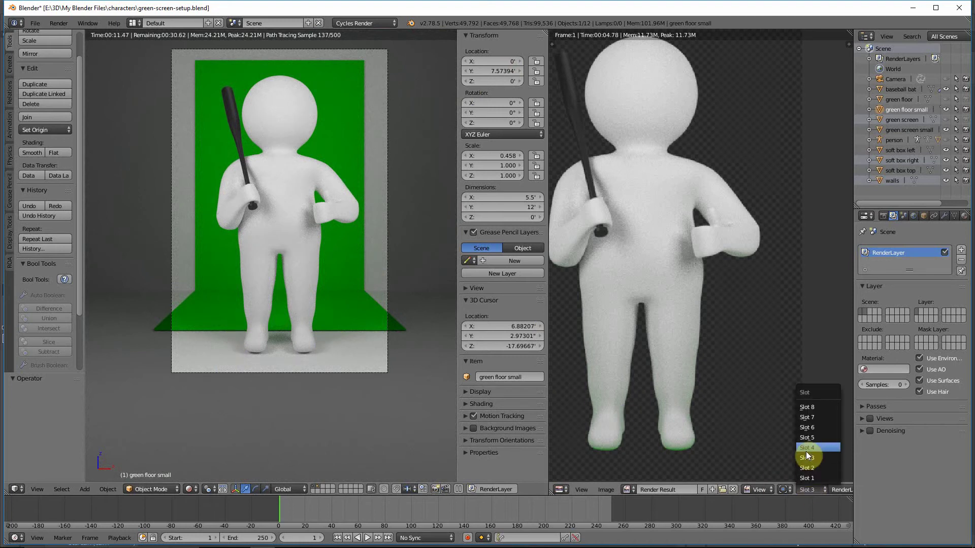
{"action": "left_click", "coordinate": [806, 452]}
{"action": "key", "text": "F12"}
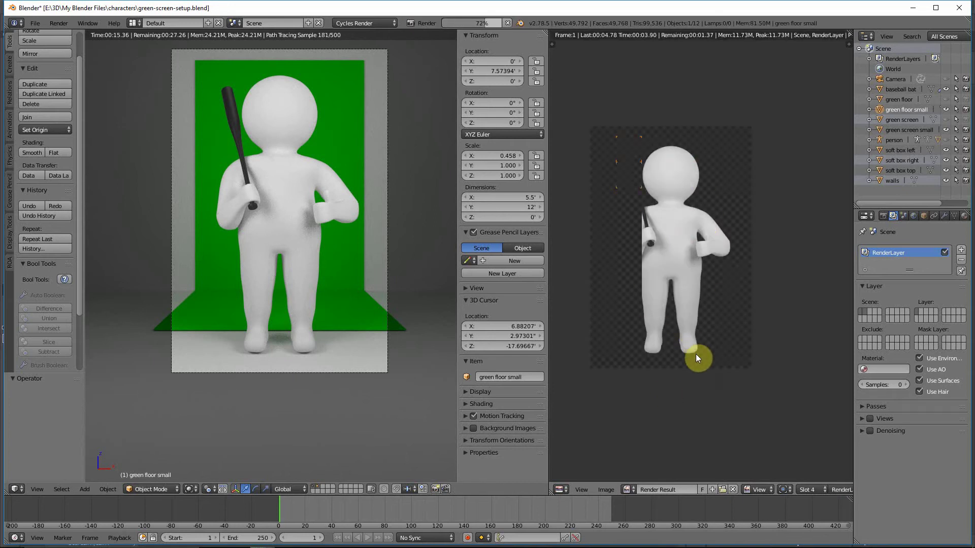
{"action": "key", "text": "shift+z"}
{"action": "scroll", "coordinate": [675, 361], "scroll_direction": "up", "scroll_amount": 1}
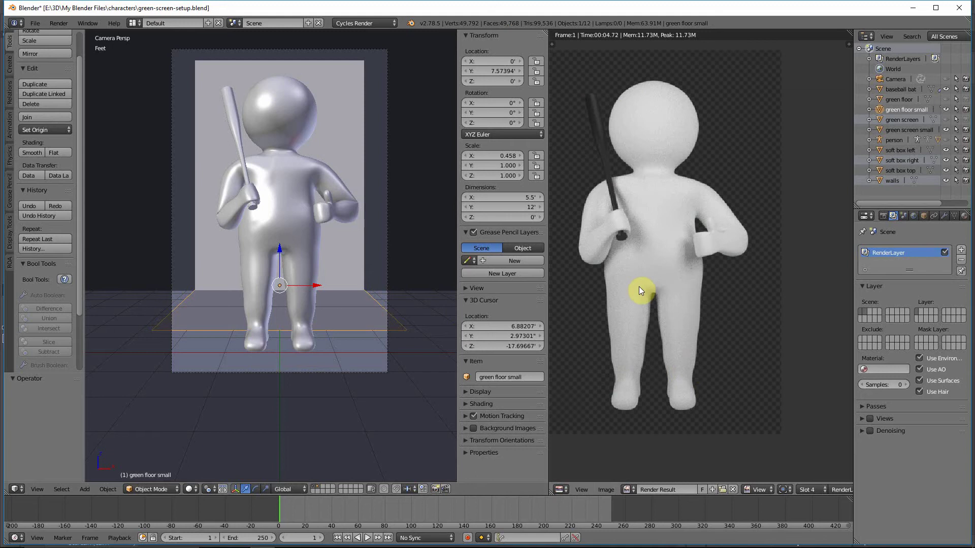
{"action": "scroll", "coordinate": [640, 291], "scroll_direction": "up", "scroll_amount": 1}
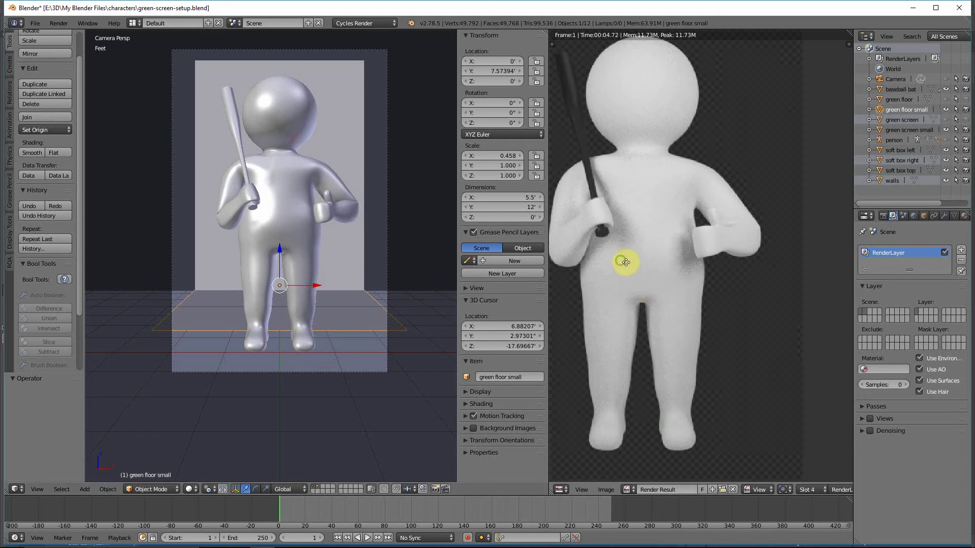
{"action": "scroll", "coordinate": [650, 267], "scroll_direction": "up", "scroll_amount": 2}
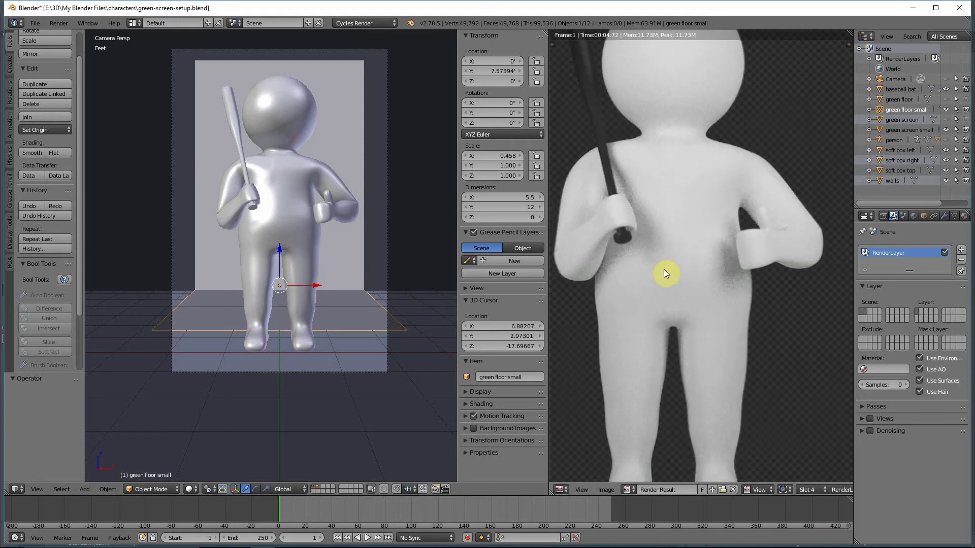
{"action": "scroll", "coordinate": [664, 272], "scroll_direction": "down", "scroll_amount": 1}
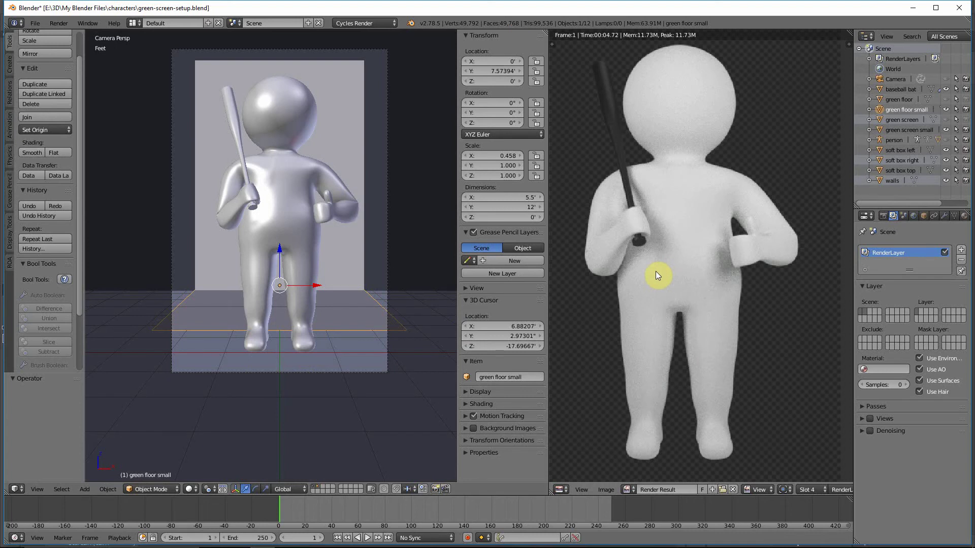
{"action": "scroll", "coordinate": [760, 203], "scroll_direction": "down", "scroll_amount": 1}
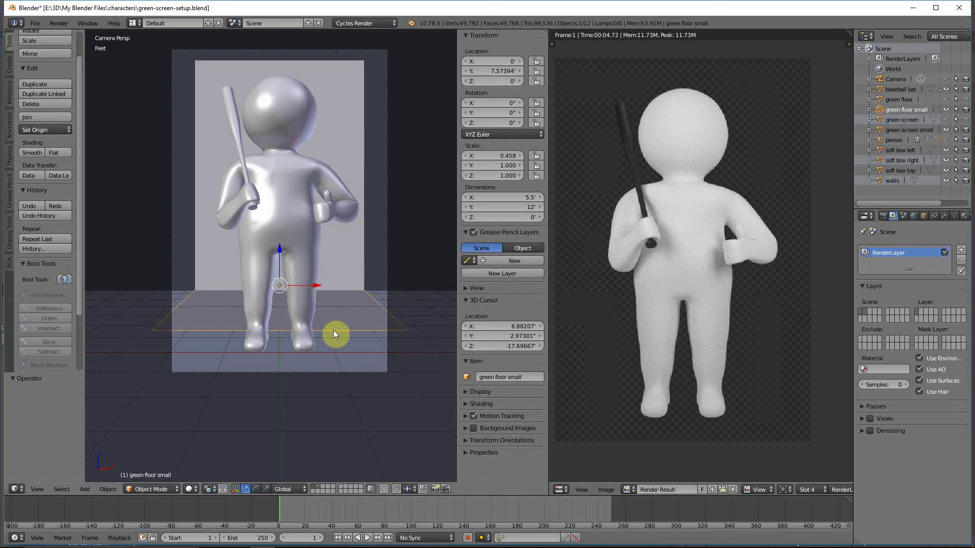
Step: Select the walls and switch the 3D view to Rendered shading
{"action": "right_click", "coordinate": [392, 379]}
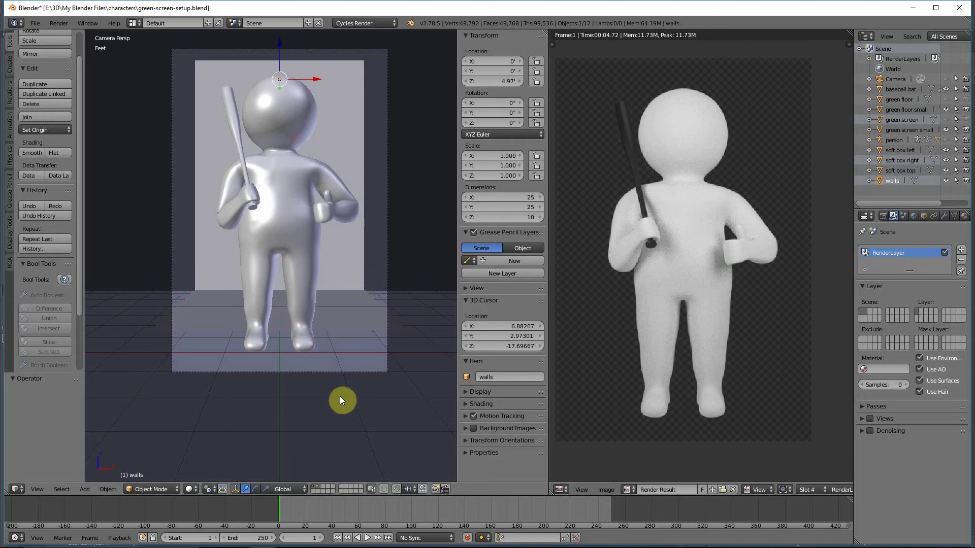
{"action": "left_click", "coordinate": [191, 489]}
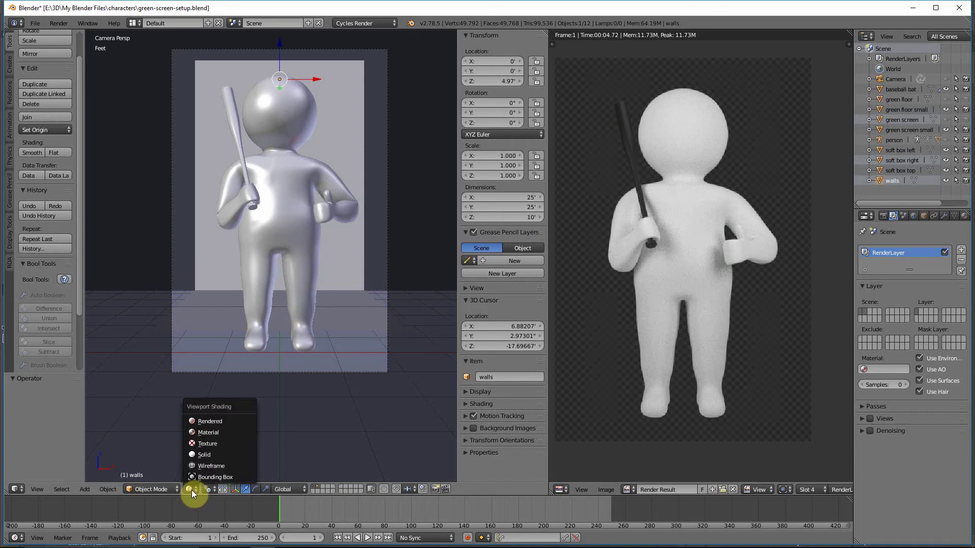
{"action": "left_click", "coordinate": [221, 421]}
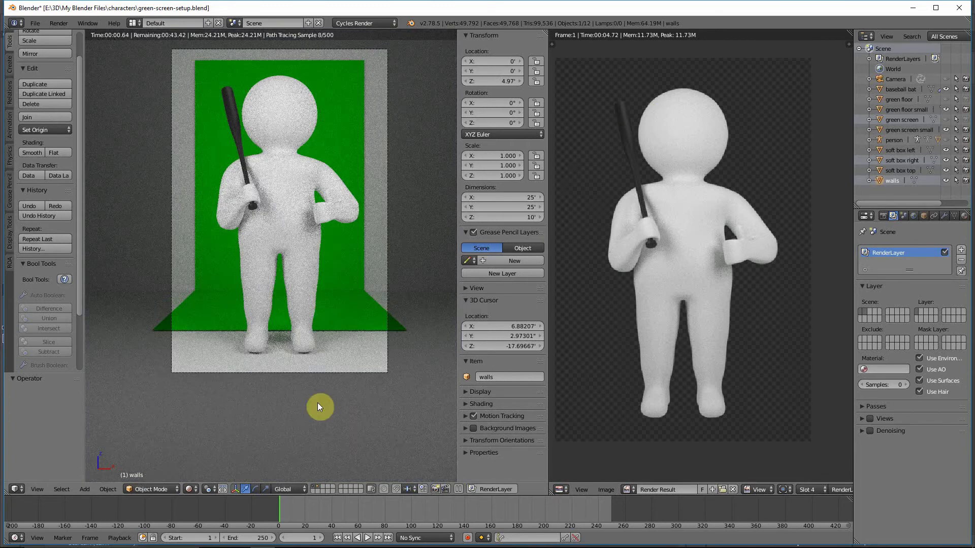
Step: Show the large green floor and large green screen in the viewport, and hide the small versions of both
{"action": "left_click", "coordinate": [945, 99]}
{"action": "left_click", "coordinate": [946, 110]}
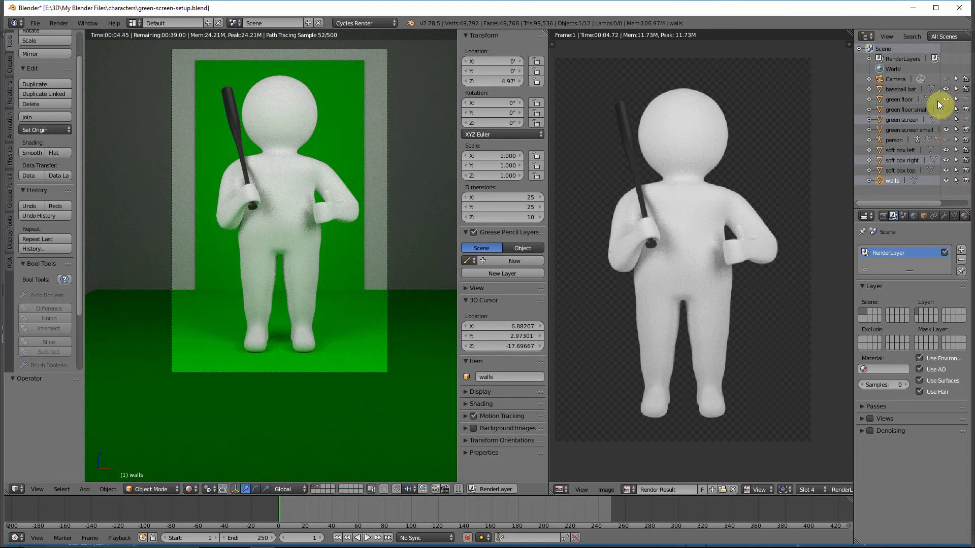
{"action": "left_click", "coordinate": [945, 119]}
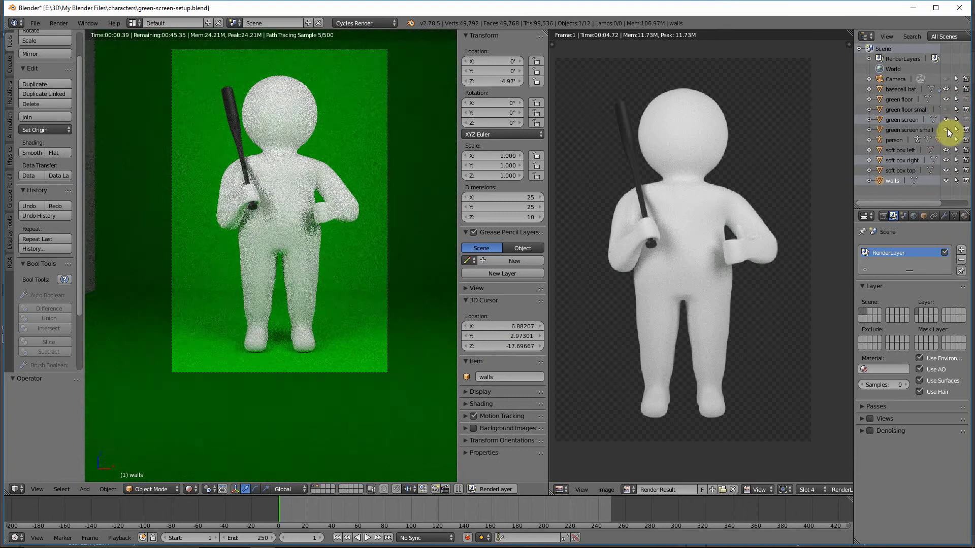
{"action": "left_click", "coordinate": [946, 129]}
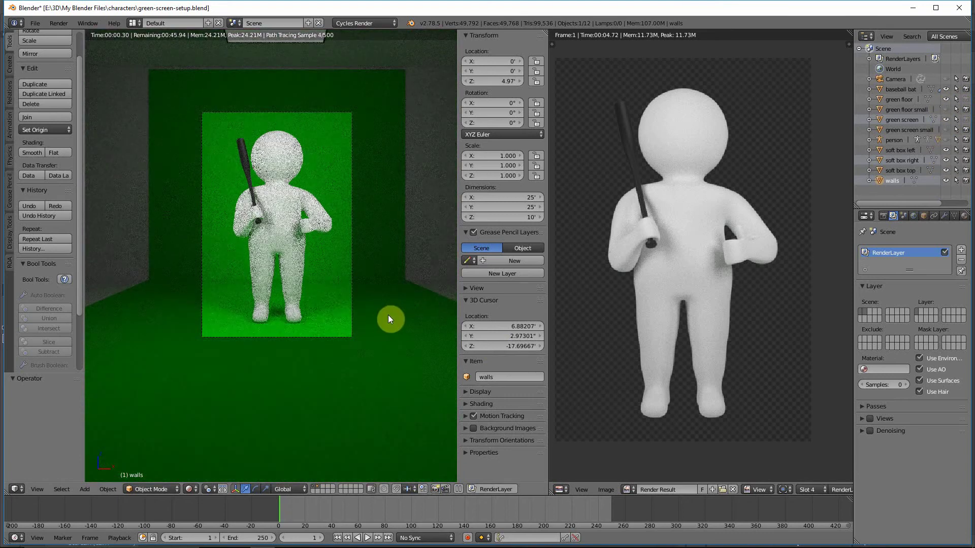
Step: Examine the large green screen setup from the front and sides, including the soft boxes and the light reflected onto the figure
{"action": "scroll", "coordinate": [386, 313], "scroll_direction": "up", "scroll_amount": 2}
{"action": "middle_click_drag", "start_coordinate": [349, 317], "coordinate": [370, 311]}
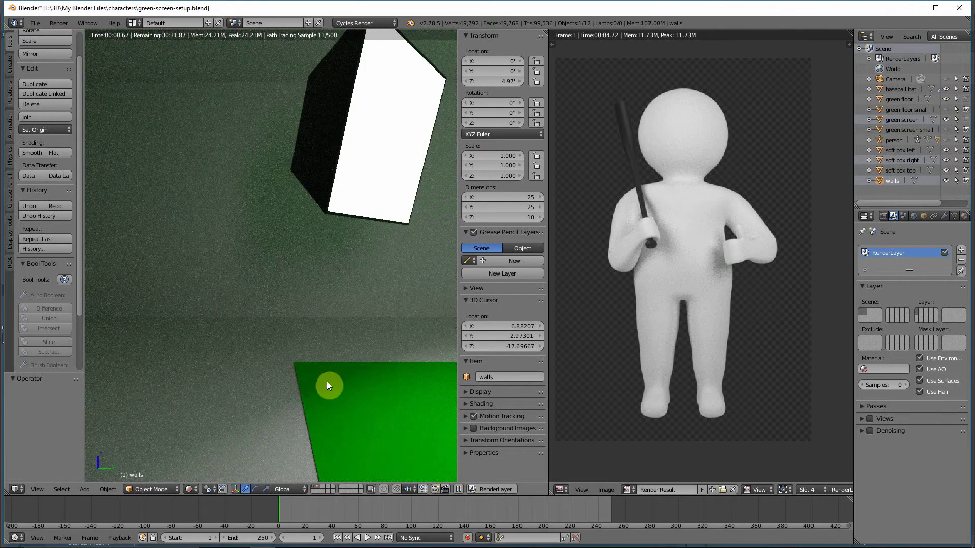
{"action": "middle_click_drag", "start_coordinate": [364, 406], "coordinate": [741, 235]}
{"action": "scroll", "coordinate": [692, 235], "scroll_direction": "down", "scroll_amount": 1}
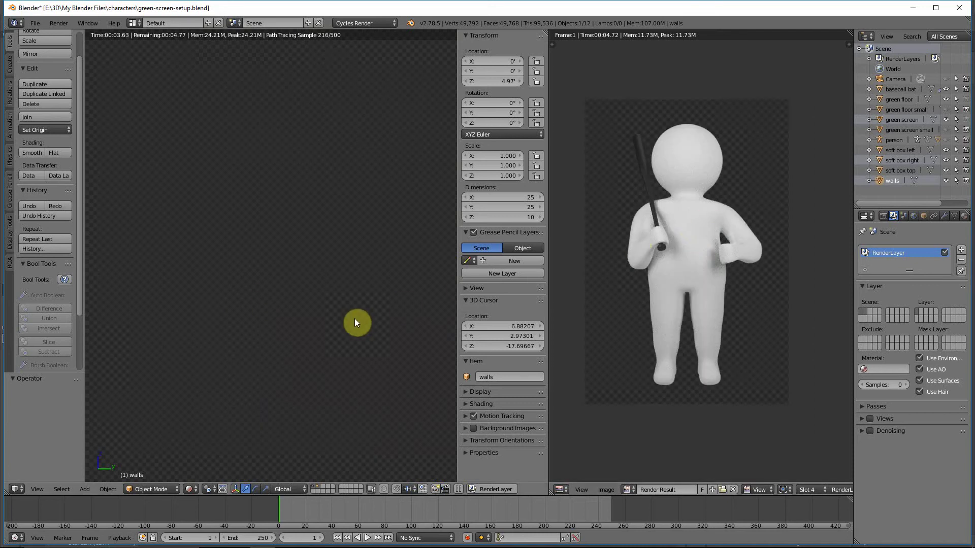
{"action": "middle_click_drag", "start_coordinate": [348, 333], "coordinate": [222, 323]}
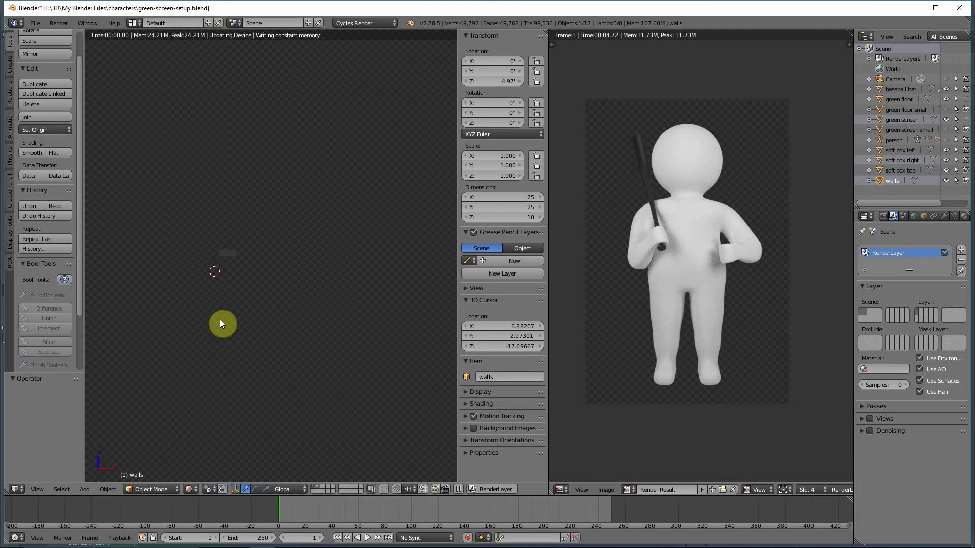
{"action": "middle_click_drag", "start_coordinate": [135, 273], "coordinate": [273, 380]}
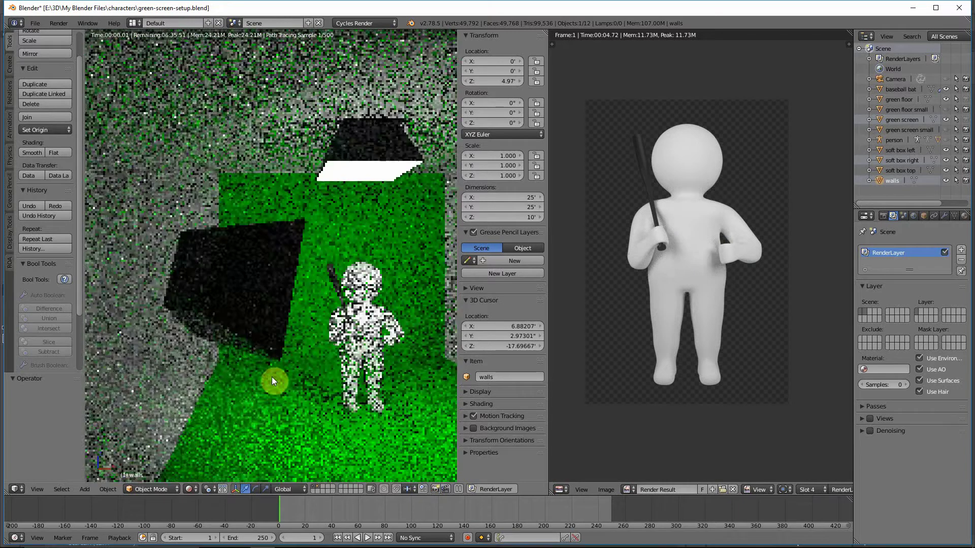
{"action": "key", "text": "KP_1"}
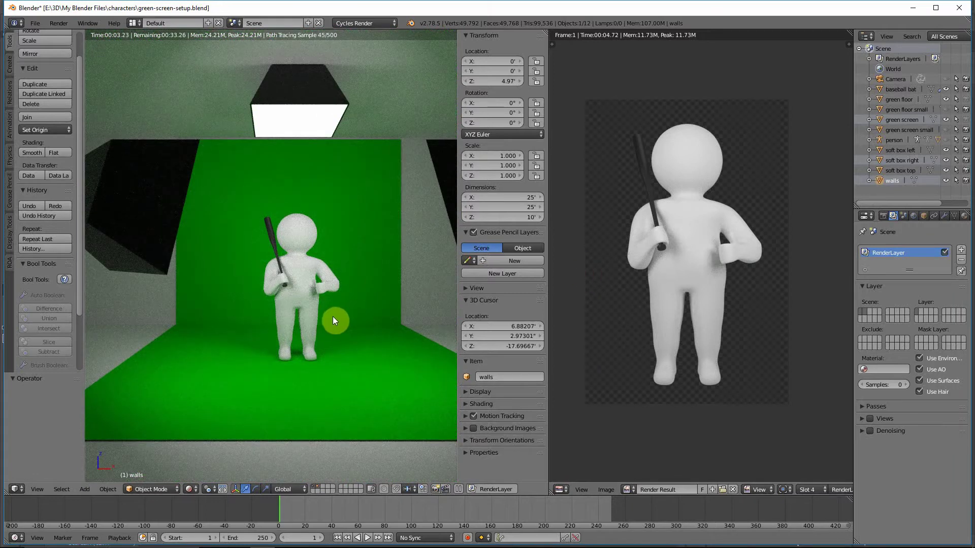
{"action": "middle_click_drag", "start_coordinate": [334, 310], "coordinate": [342, 322]}
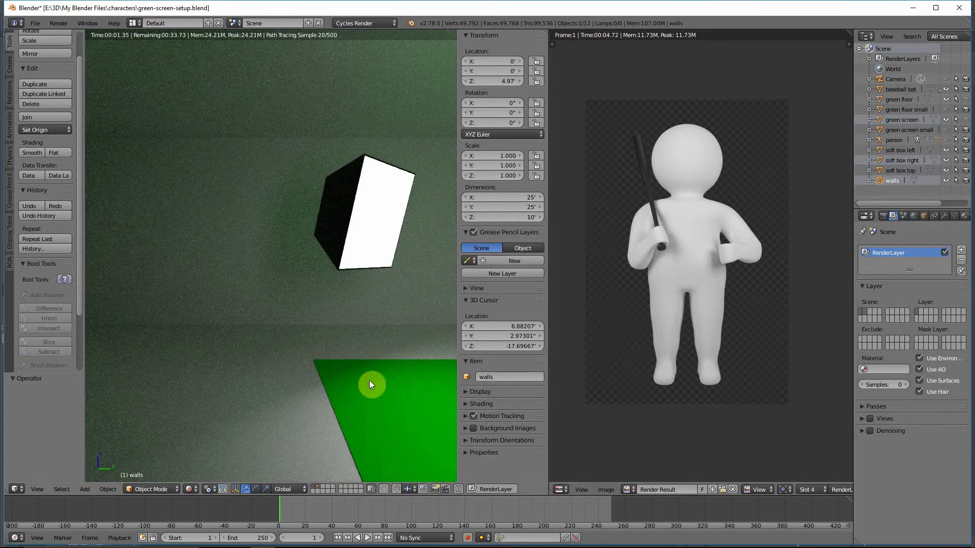
{"action": "middle_click_drag", "start_coordinate": [370, 385], "coordinate": [337, 310]}
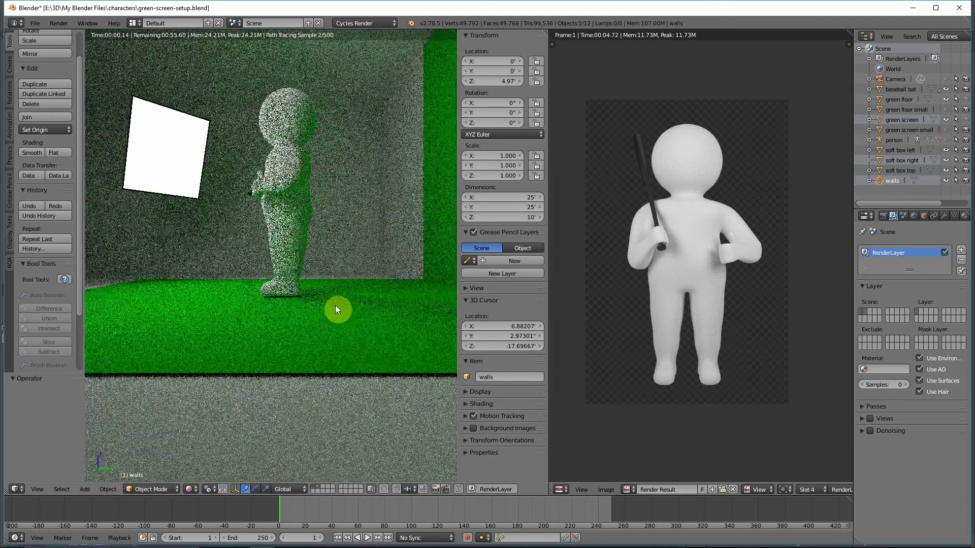
Step: Select the large green floor and move it back behind the figure's feet by setting its Y location to 6.92365'
{"action": "right_click", "coordinate": [335, 307]}
{"action": "scroll", "coordinate": [291, 351], "scroll_direction": "up", "scroll_amount": 3}
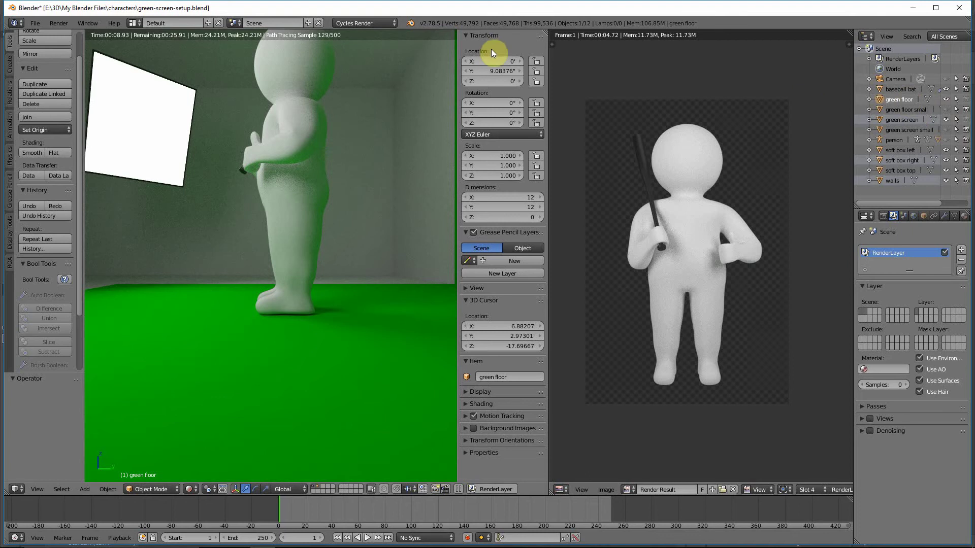
{"action": "left_click", "coordinate": [497, 72]}
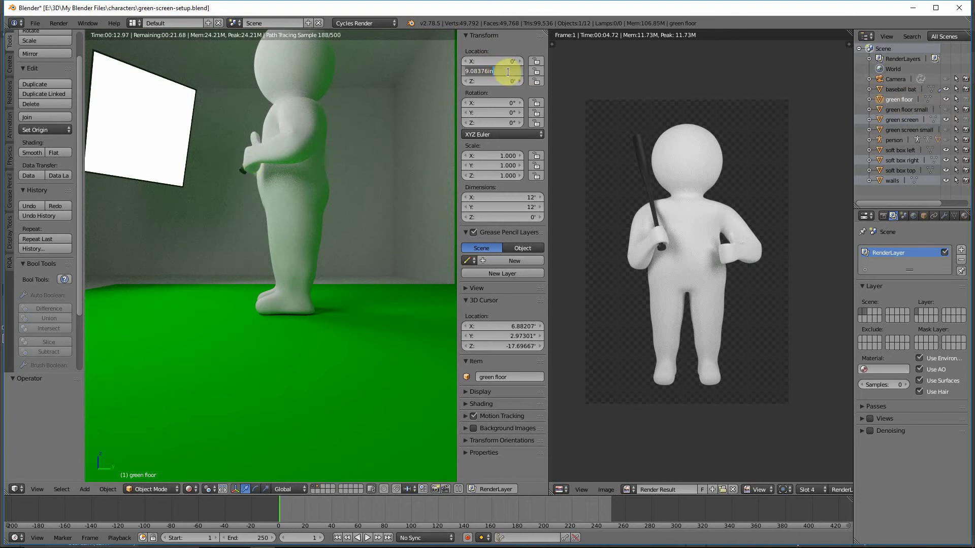
{"action": "key", "text": "Return"}
{"action": "left_click_drag", "start_coordinate": [499, 73], "coordinate": [556, 73]}
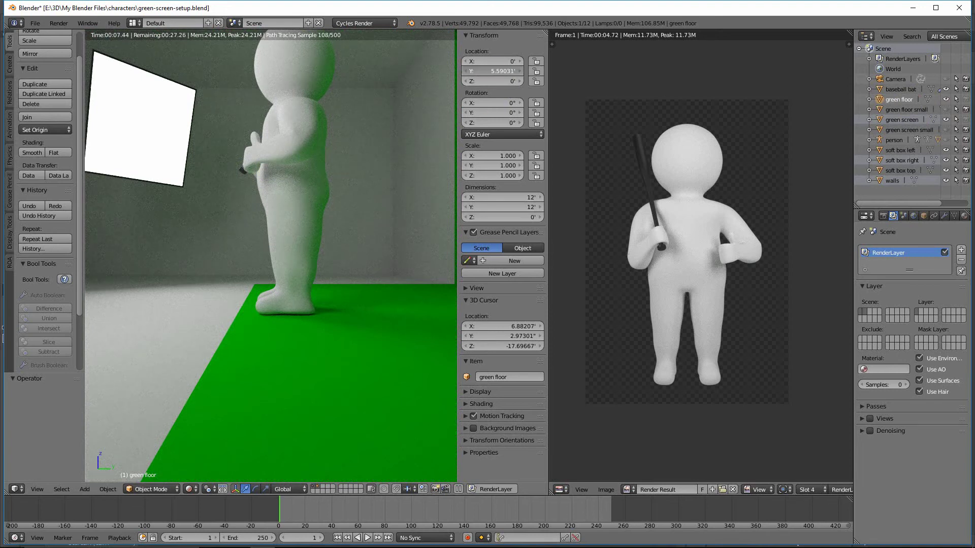
{"action": "left_click_drag", "start_coordinate": [502, 71], "coordinate": [555, 72]}
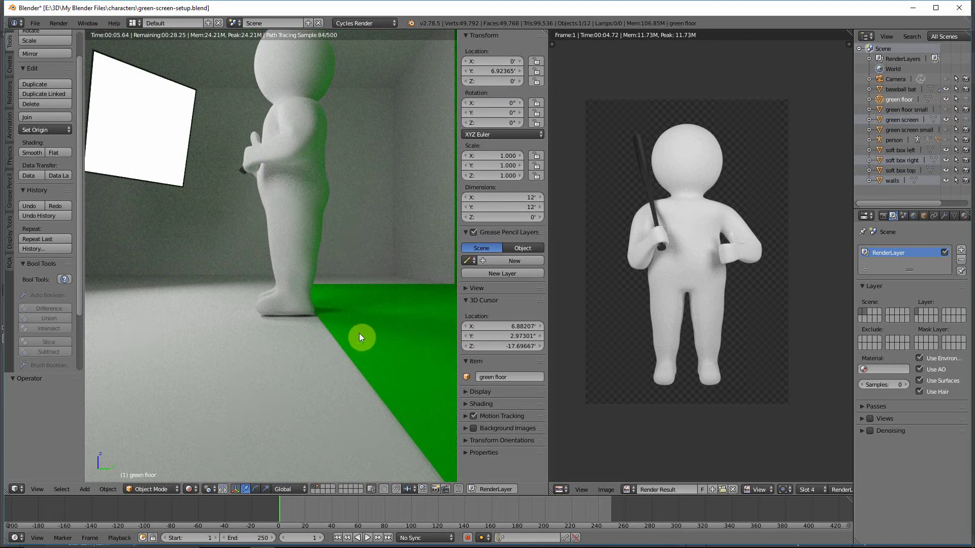
Step: Check the figure from behind and through the camera, and move the large green floor forward under it to Y location 7.08376"
{"action": "middle_click_drag", "start_coordinate": [367, 336], "coordinate": [379, 266]}
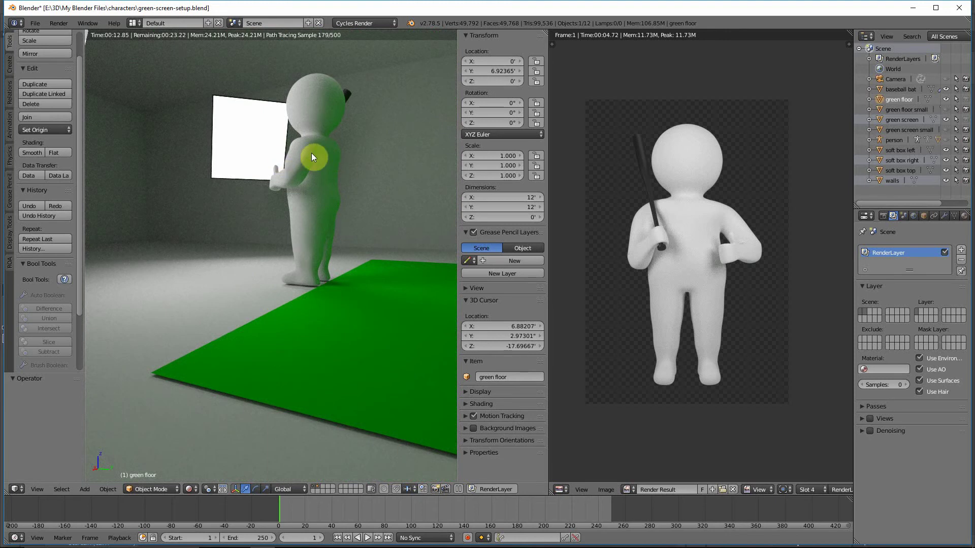
{"action": "key", "text": "KP_0"}
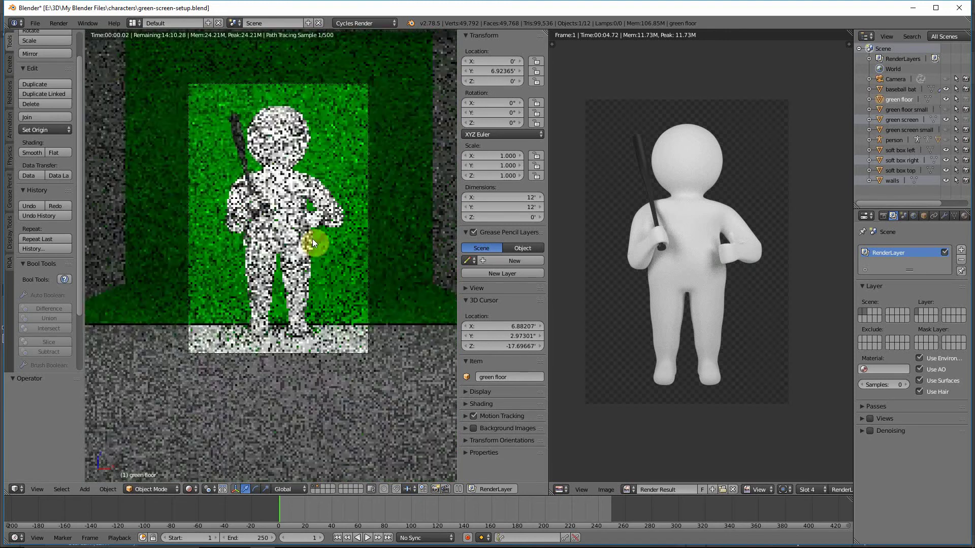
{"action": "scroll", "coordinate": [312, 243], "scroll_direction": "up", "scroll_amount": 2}
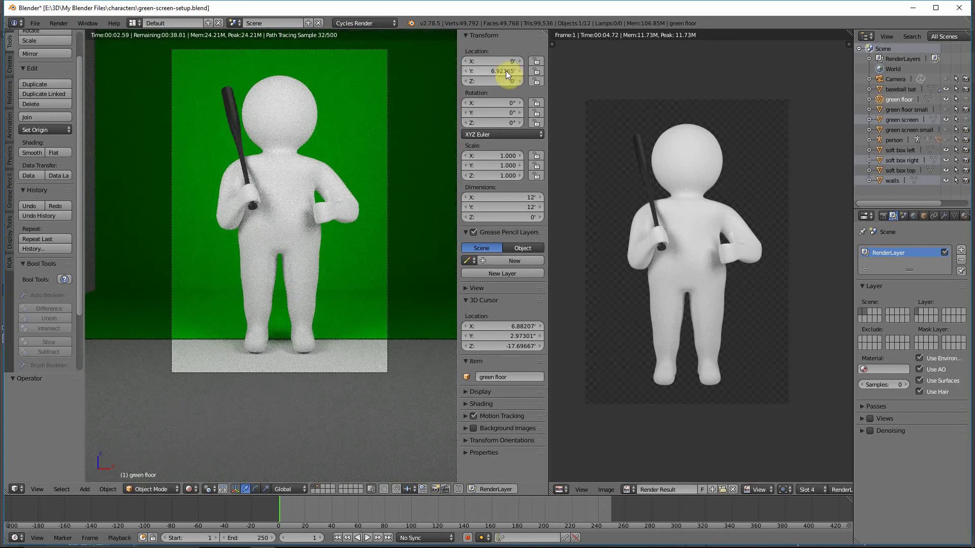
{"action": "mouse_move", "coordinate": [502, 71]}
{"action": "left_mouse_down"}
{"action": "mouse_move", "coordinate": [459, 71]}
{"action": "mouse_move", "coordinate": [506, 71]}
{"action": "left_mouse_up"}
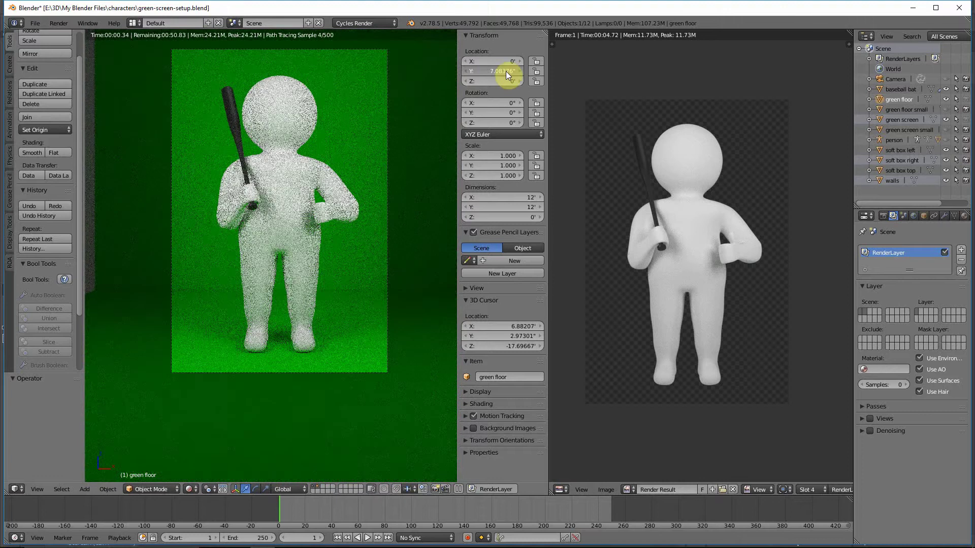
Step: Examine green spill on the figure over the large green floor, close up, from afar and at an angle
{"action": "scroll", "coordinate": [277, 254], "scroll_direction": "up", "scroll_amount": 1}
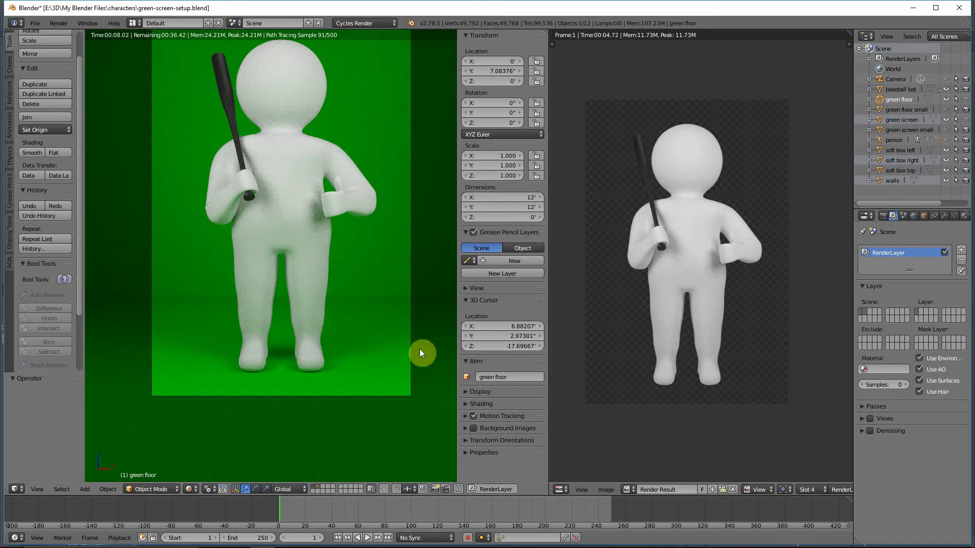
{"action": "scroll", "coordinate": [406, 355], "scroll_direction": "down", "scroll_amount": 3}
{"action": "scroll", "coordinate": [402, 358], "scroll_direction": "down", "scroll_amount": 2}
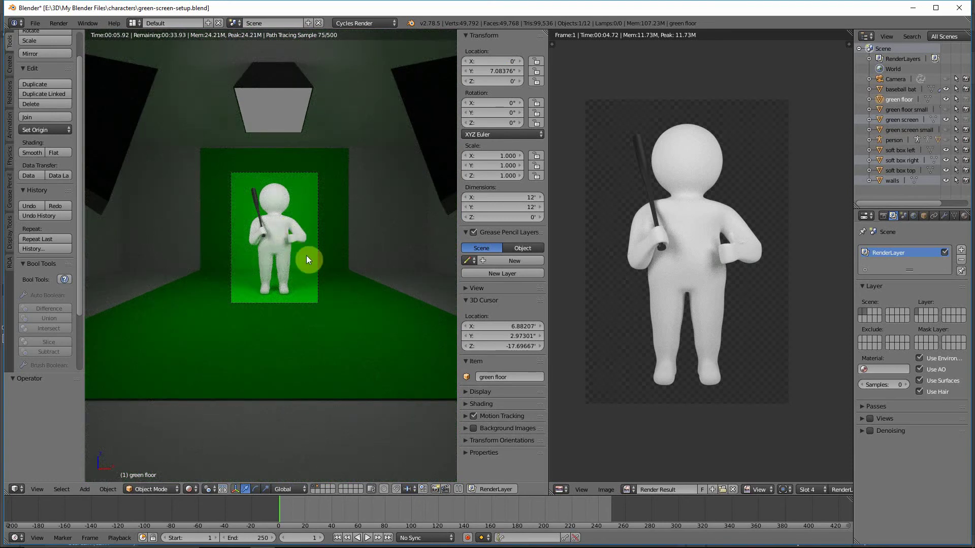
{"action": "scroll", "coordinate": [308, 257], "scroll_direction": "up", "scroll_amount": 3}
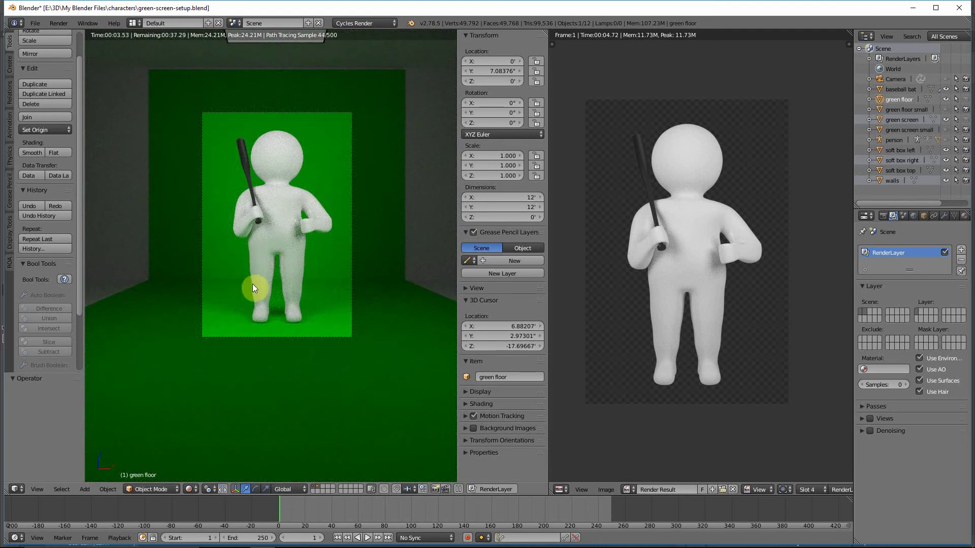
{"action": "scroll", "coordinate": [258, 283], "scroll_direction": "up", "scroll_amount": 2}
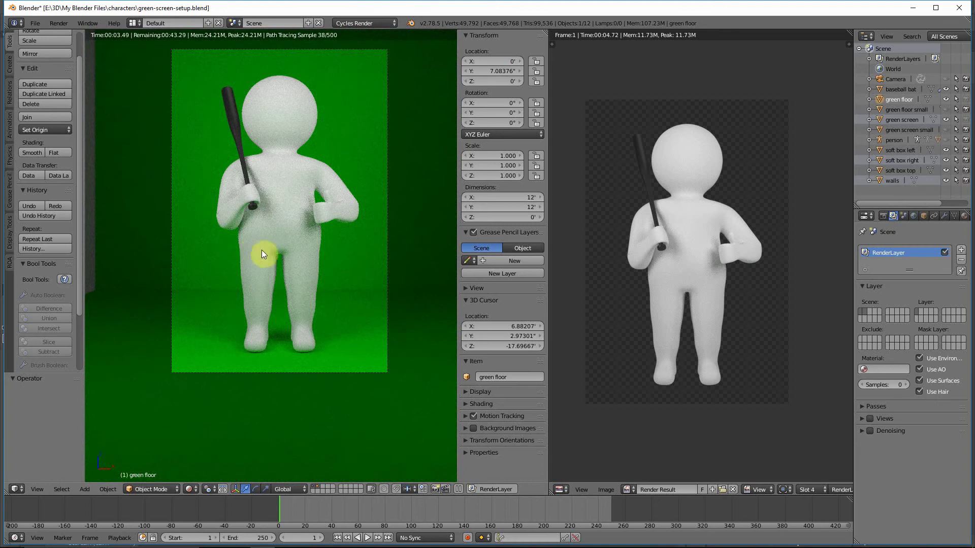
{"action": "middle_click_drag", "start_coordinate": [404, 303], "coordinate": [440, 312]}
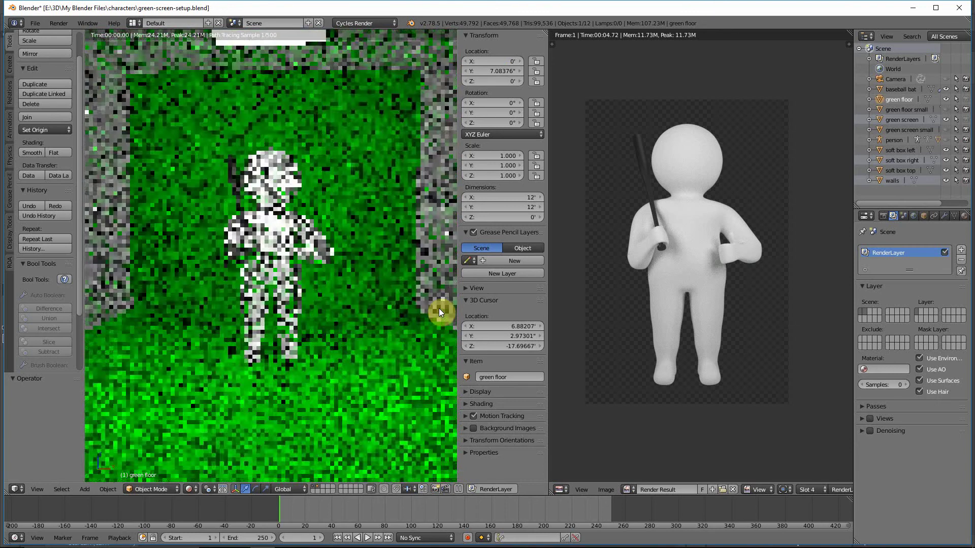
Step: Select the baseball bat and replace the rendered image with the Node Editor showing the bat's material nodes
{"action": "right_click", "coordinate": [233, 185]}
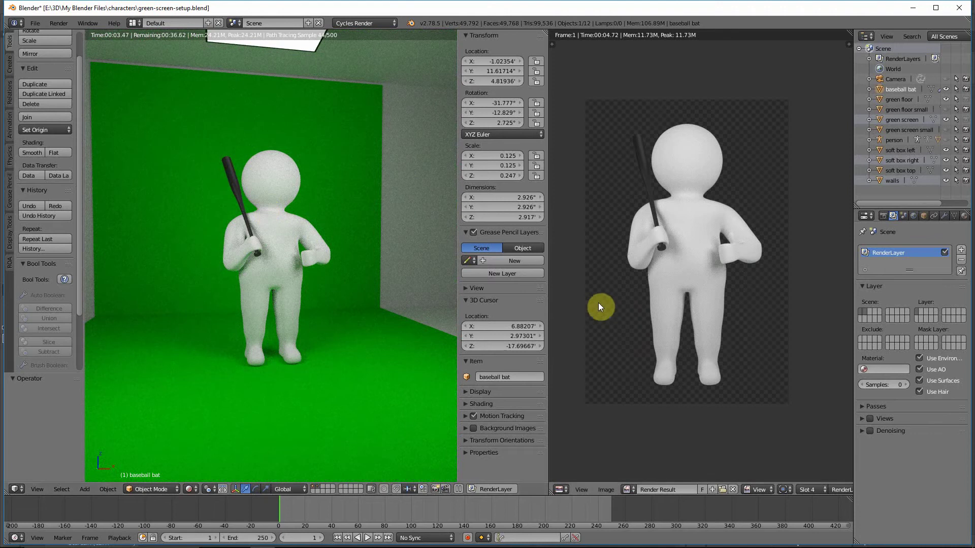
{"action": "left_click", "coordinate": [567, 490]}
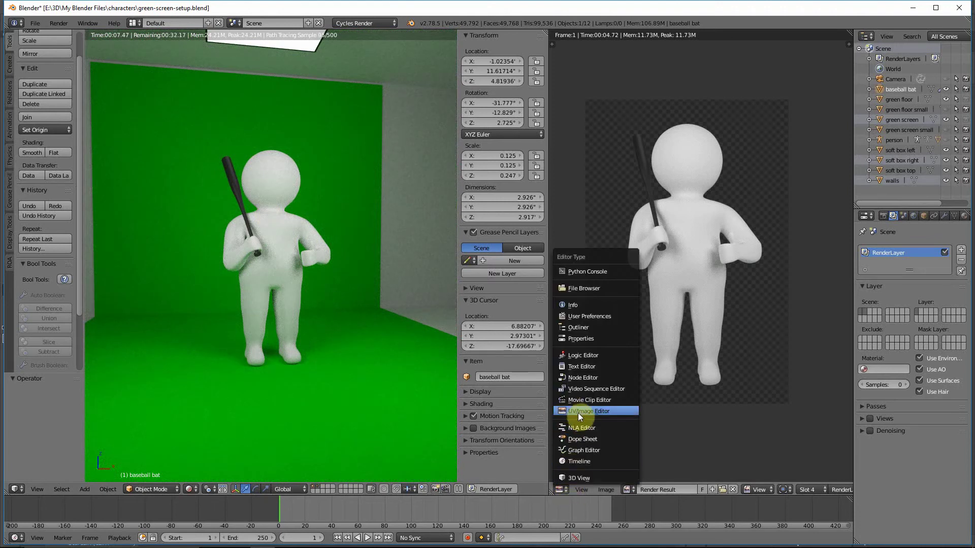
{"action": "left_click", "coordinate": [575, 378]}
{"action": "scroll", "coordinate": [635, 300], "scroll_direction": "down", "scroll_amount": 2}
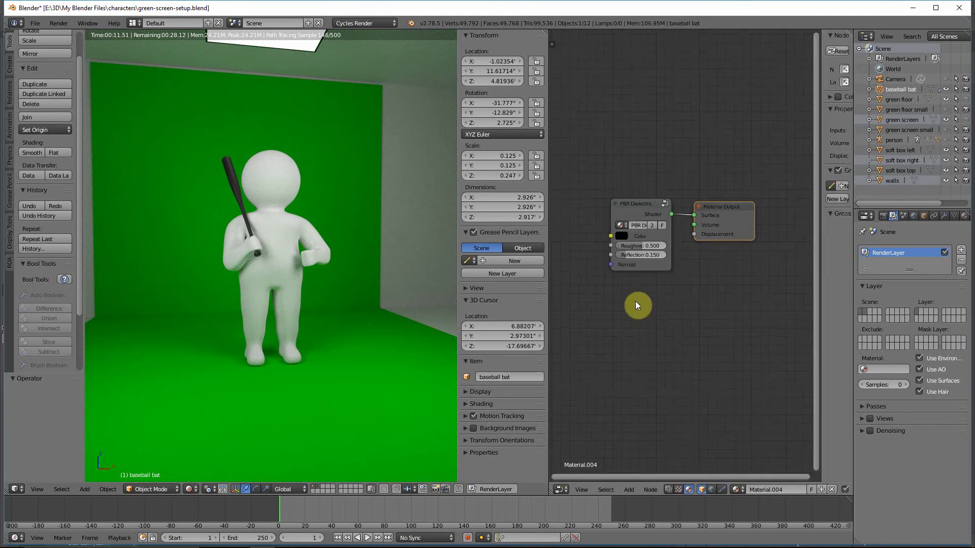
Step: Reselect the baseball bat and set its PBR Dielectric node to roughness 0.000 and reflection 1.000
{"action": "right_click", "coordinate": [231, 182]}
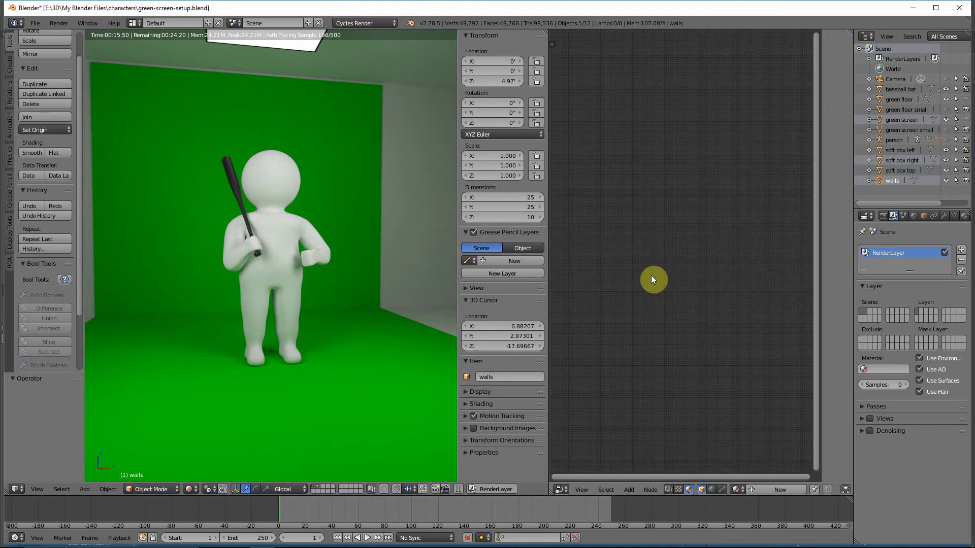
{"action": "left_click", "coordinate": [900, 91]}
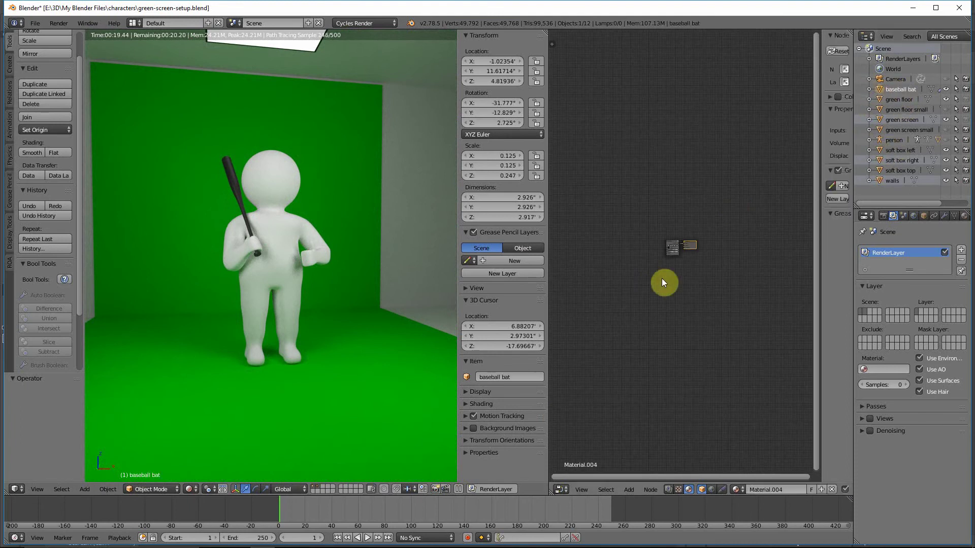
{"action": "scroll", "coordinate": [663, 283], "scroll_direction": "up", "scroll_amount": 8}
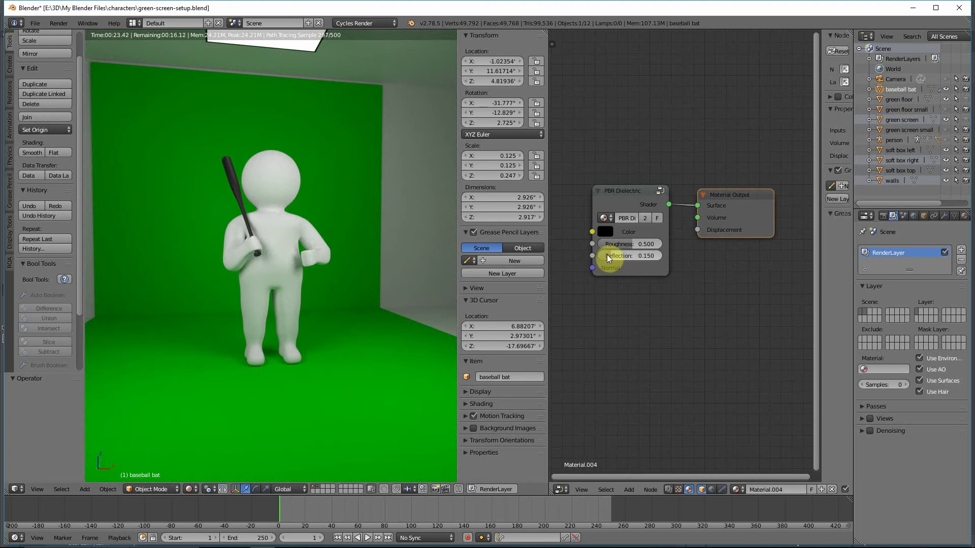
{"action": "left_click_drag", "start_coordinate": [629, 256], "coordinate": [596, 243]}
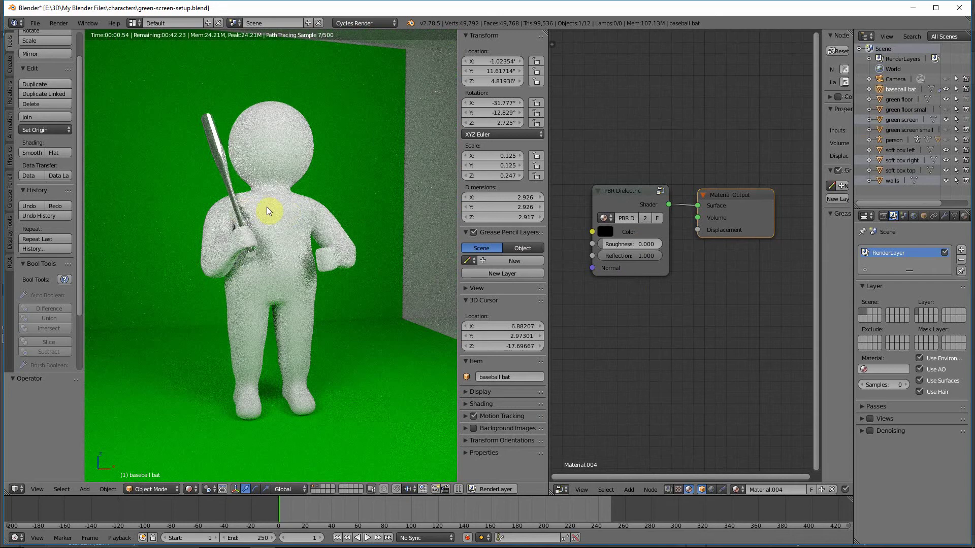
Step: Examine the reflections on the baseball bat close up from the front and end-on from above
{"action": "scroll", "coordinate": [247, 208], "scroll_direction": "up", "scroll_amount": 1}
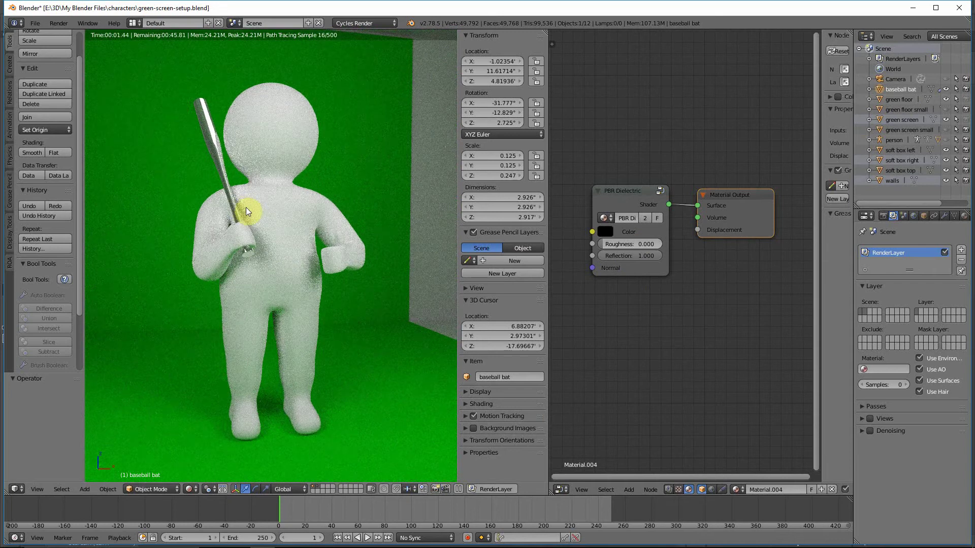
{"action": "middle_click_drag", "start_coordinate": [245, 210], "coordinate": [365, 311], "text": "shift"}
{"action": "scroll", "coordinate": [300, 233], "scroll_direction": "up", "scroll_amount": 5}
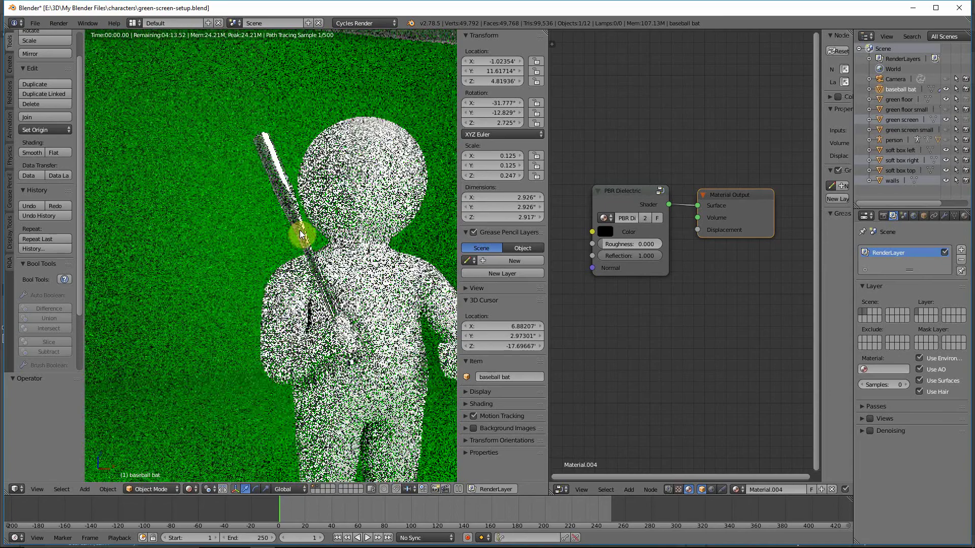
{"action": "scroll", "coordinate": [300, 233], "scroll_direction": "up", "scroll_amount": 2}
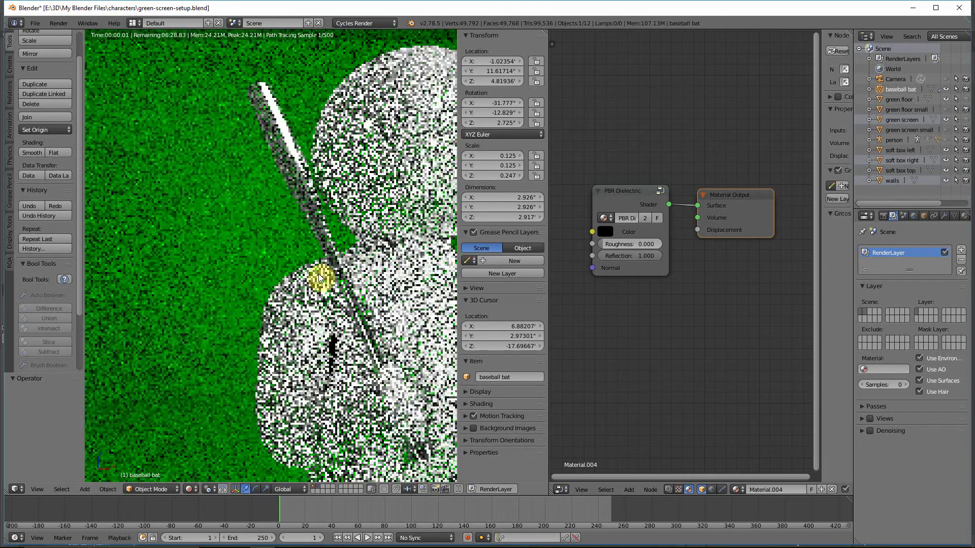
{"action": "middle_click_drag", "start_coordinate": [278, 238], "coordinate": [428, 304]}
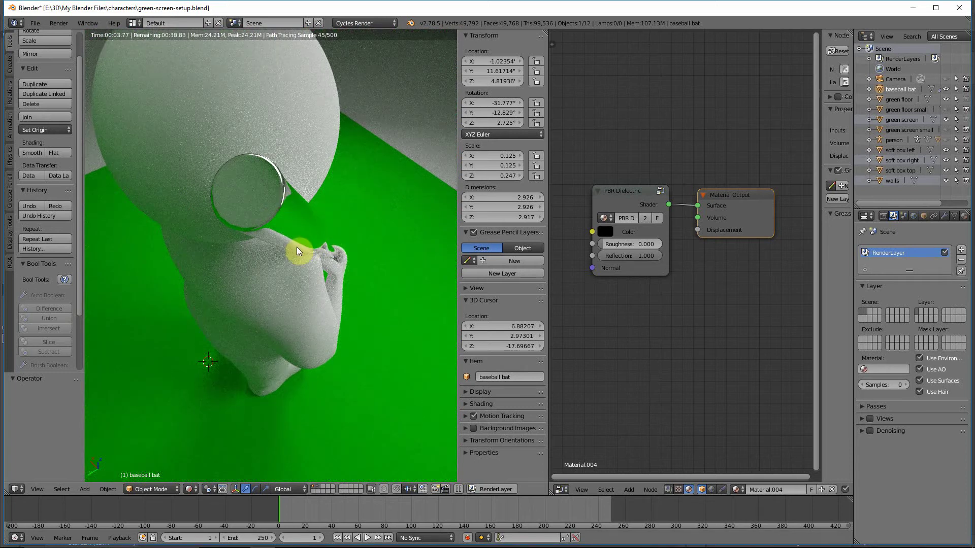
{"action": "middle_click_drag", "start_coordinate": [260, 211], "coordinate": [283, 200]}
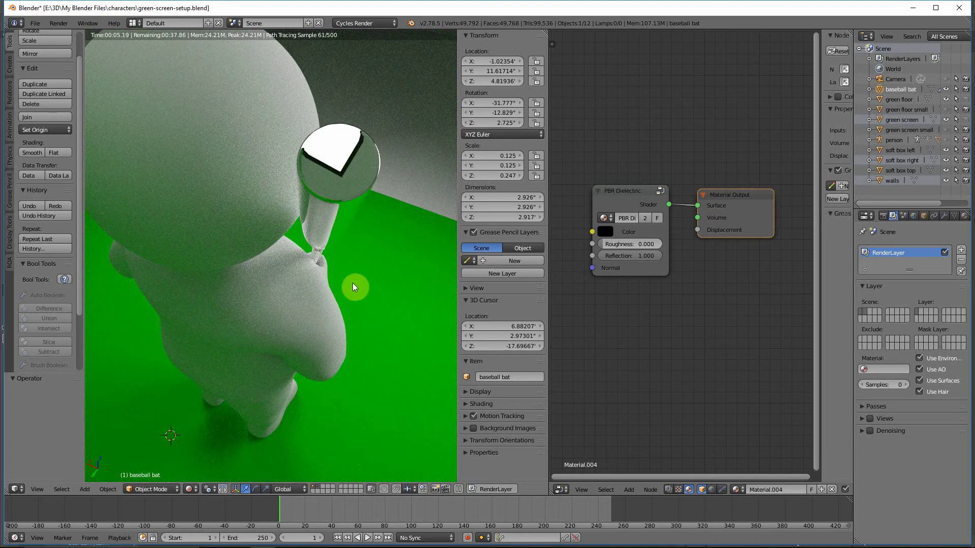
{"action": "mouse_move", "coordinate": [365, 287]}
{"action": "middle_mouse_down"}
{"action": "mouse_move", "coordinate": [365, 264]}
{"action": "mouse_move", "coordinate": [366, 286]}
{"action": "middle_mouse_up"}
{"action": "scroll", "coordinate": [366, 284], "scroll_direction": "up", "scroll_amount": 8}
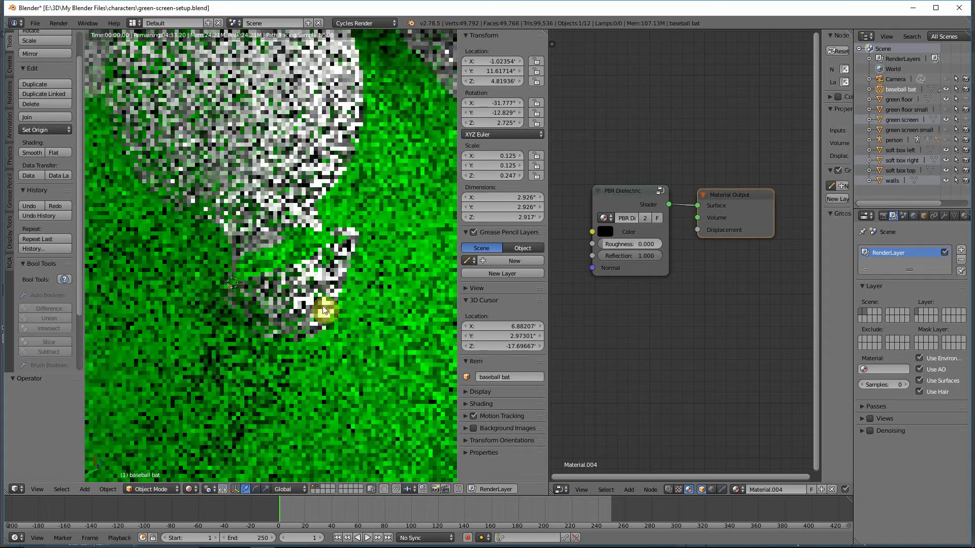
{"action": "scroll", "coordinate": [322, 307], "scroll_direction": "down", "scroll_amount": 5}
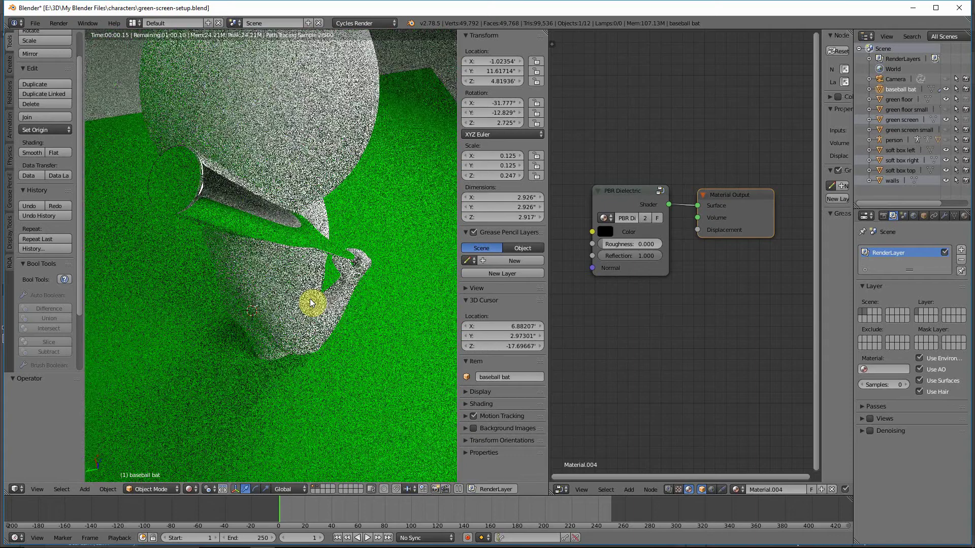
{"action": "scroll", "coordinate": [283, 221], "scroll_direction": "up", "scroll_amount": 2}
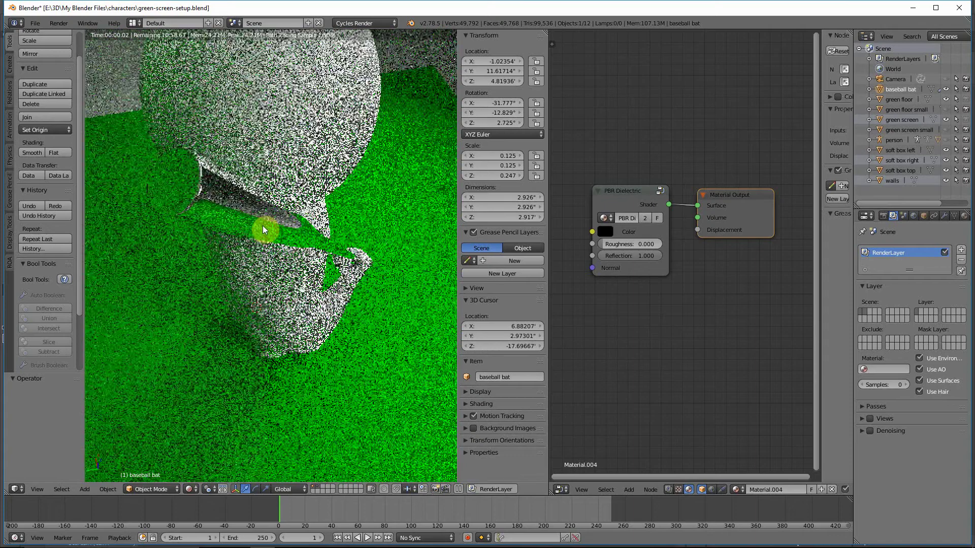
Step: Examine the bat's reflections of the green floor, green screen and soft boxes from the side and from behind
{"action": "middle_click_drag", "start_coordinate": [257, 227], "coordinate": [174, 87]}
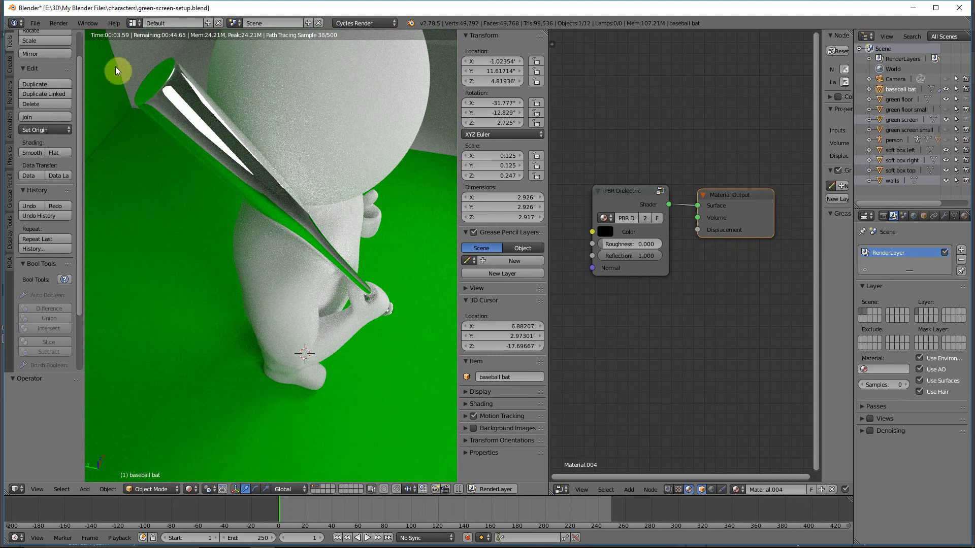
{"action": "scroll", "coordinate": [148, 180], "scroll_direction": "up", "scroll_amount": 5}
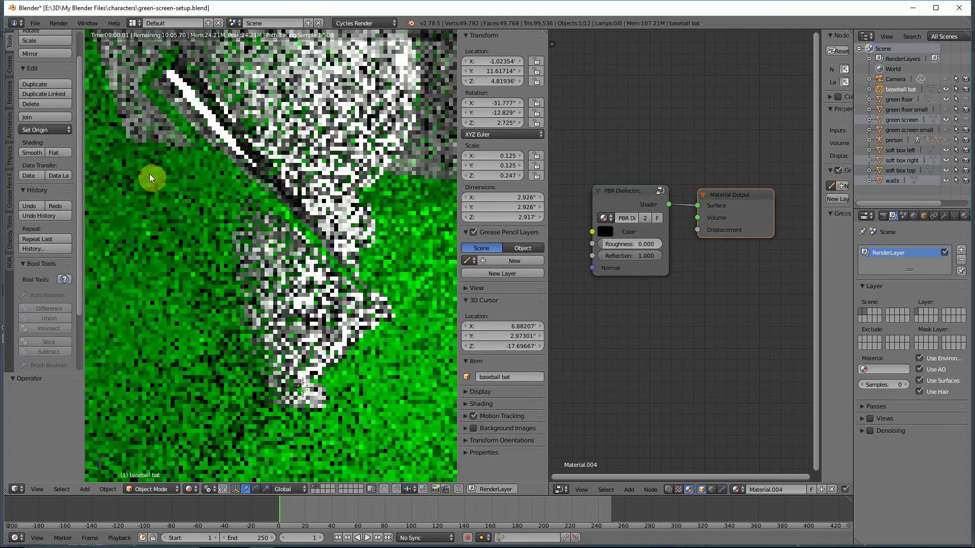
{"action": "scroll", "coordinate": [166, 162], "scroll_direction": "up", "scroll_amount": 1}
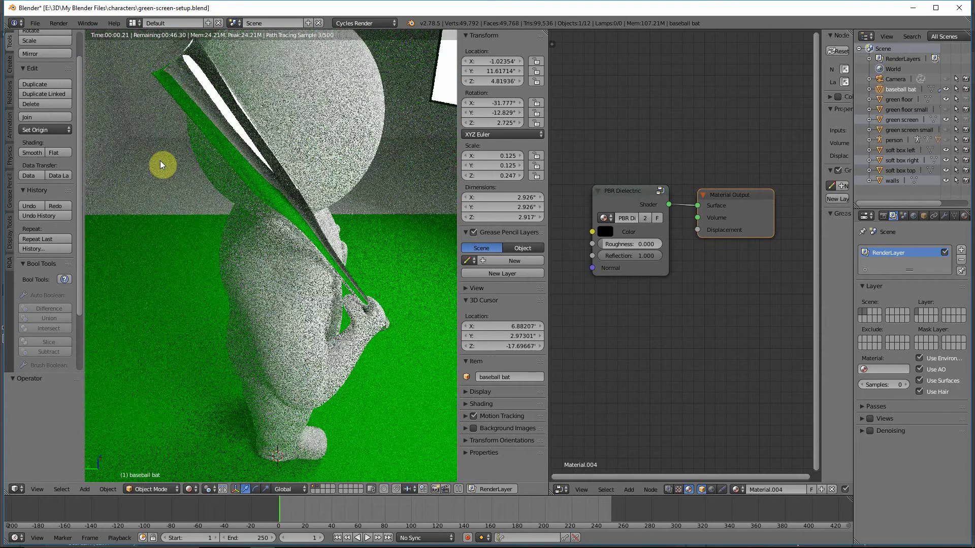
{"action": "scroll", "coordinate": [161, 166], "scroll_direction": "up", "scroll_amount": 1}
{"action": "scroll", "coordinate": [173, 195], "scroll_direction": "up", "scroll_amount": 1}
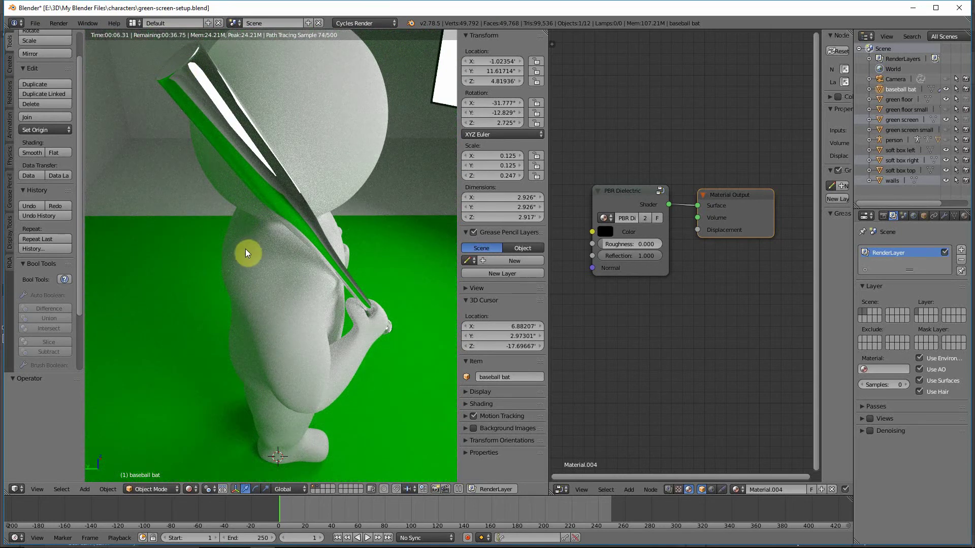
{"action": "middle_click_drag", "start_coordinate": [253, 254], "coordinate": [283, 223]}
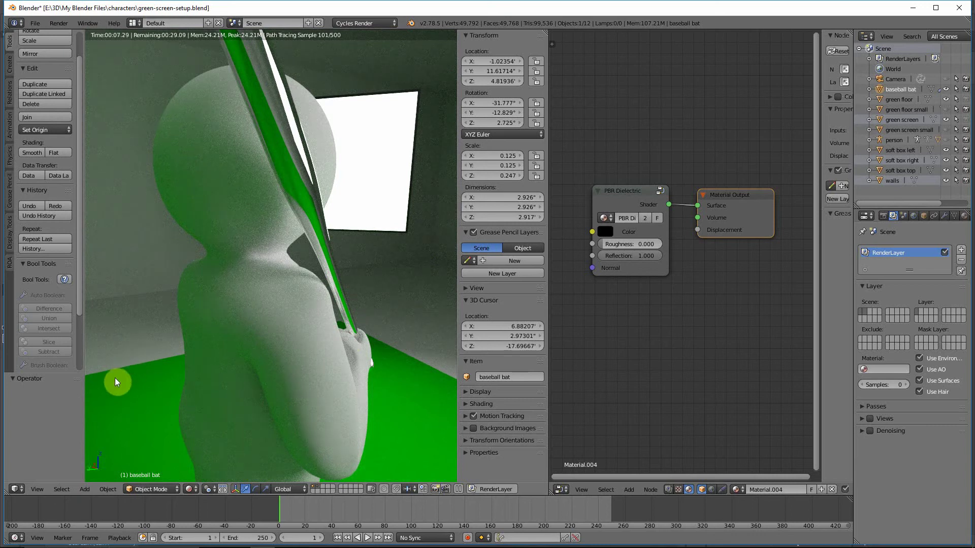
Step: Examine the green light on the figure's back from the opposite side, and look over the bat from above
{"action": "mouse_move", "coordinate": [114, 383]}
{"action": "middle_mouse_down"}
{"action": "mouse_move", "coordinate": [246, 394]}
{"action": "mouse_move", "coordinate": [157, 403]}
{"action": "mouse_move", "coordinate": [186, 406]}
{"action": "mouse_move", "coordinate": [337, 252]}
{"action": "mouse_move", "coordinate": [298, 351]}
{"action": "mouse_move", "coordinate": [320, 330]}
{"action": "mouse_move", "coordinate": [276, 416]}
{"action": "mouse_move", "coordinate": [289, 425]}
{"action": "mouse_move", "coordinate": [305, 409]}
{"action": "middle_mouse_up"}
{"action": "scroll", "coordinate": [212, 396], "scroll_direction": "up", "scroll_amount": 3}
{"action": "scroll", "coordinate": [213, 395], "scroll_direction": "down", "scroll_amount": 5}
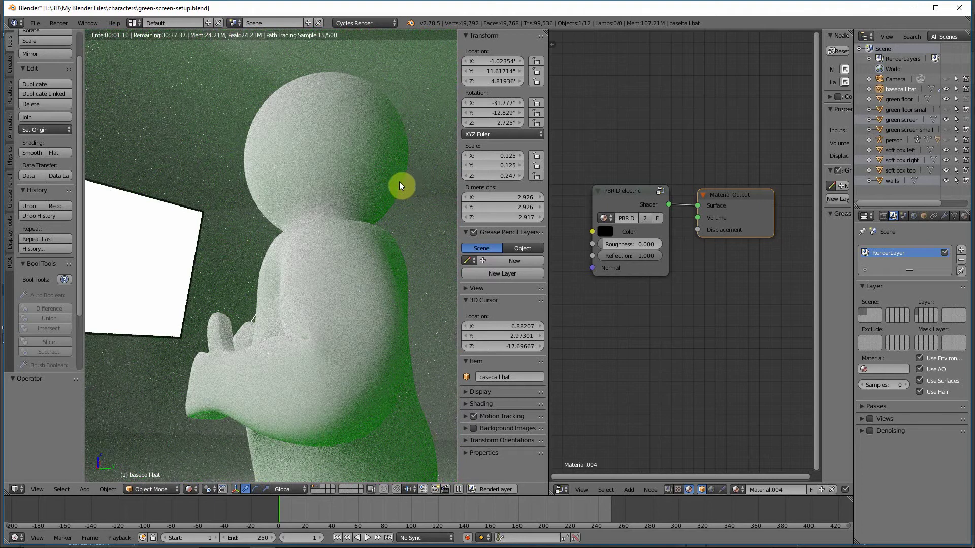
{"action": "middle_click_drag", "start_coordinate": [410, 216], "coordinate": [413, 252]}
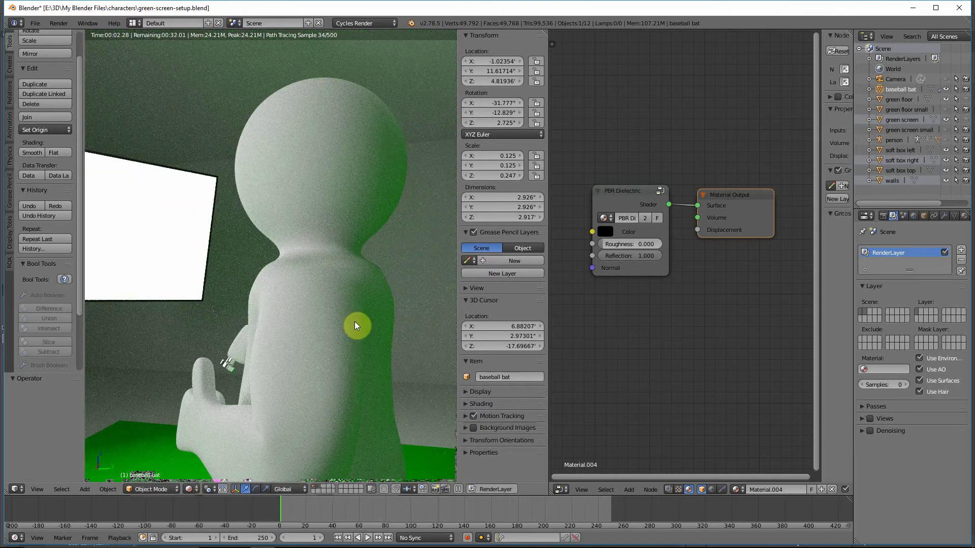
{"action": "middle_click_drag", "start_coordinate": [421, 315], "coordinate": [256, 315]}
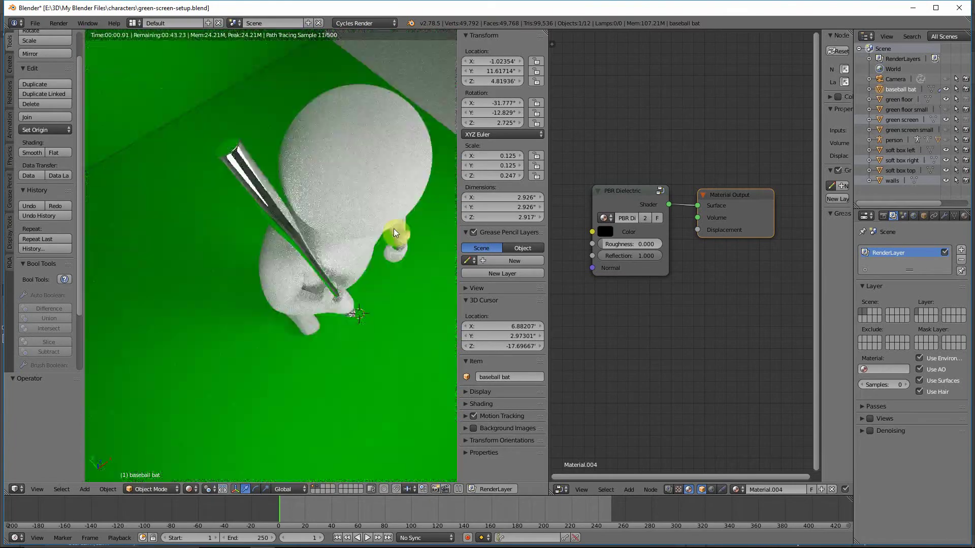
Step: Inspect the baseball bat close up through the camera and set its PBR Dielectric reflection to 0.727
{"action": "key", "text": "KP_0"}
{"action": "scroll", "coordinate": [181, 124], "scroll_direction": "up", "scroll_amount": 5}
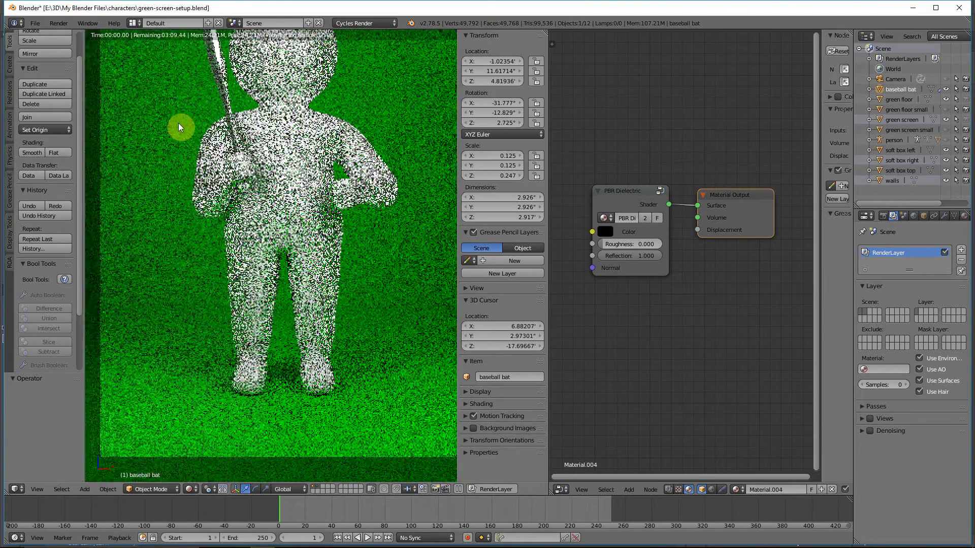
{"action": "scroll", "coordinate": [180, 129], "scroll_direction": "down", "scroll_amount": 2}
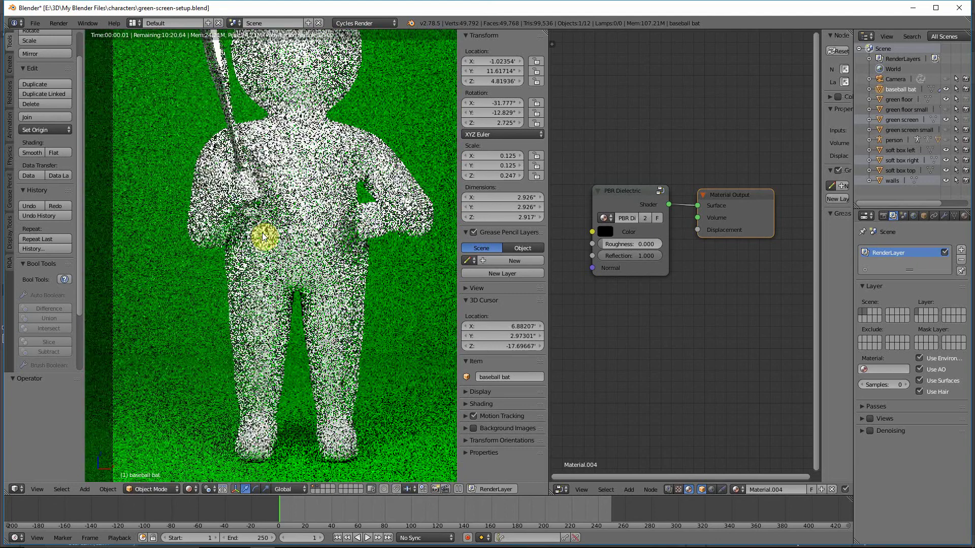
{"action": "scroll", "coordinate": [241, 201], "scroll_direction": "up", "scroll_amount": 3}
{"action": "scroll", "coordinate": [241, 202], "scroll_direction": "up", "scroll_amount": 4}
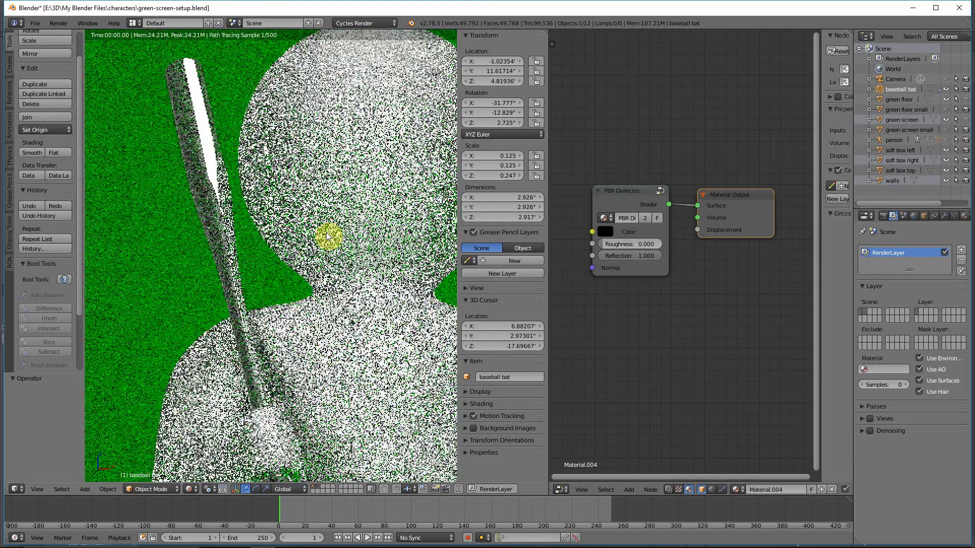
{"action": "scroll", "coordinate": [298, 217], "scroll_direction": "up", "scroll_amount": 5}
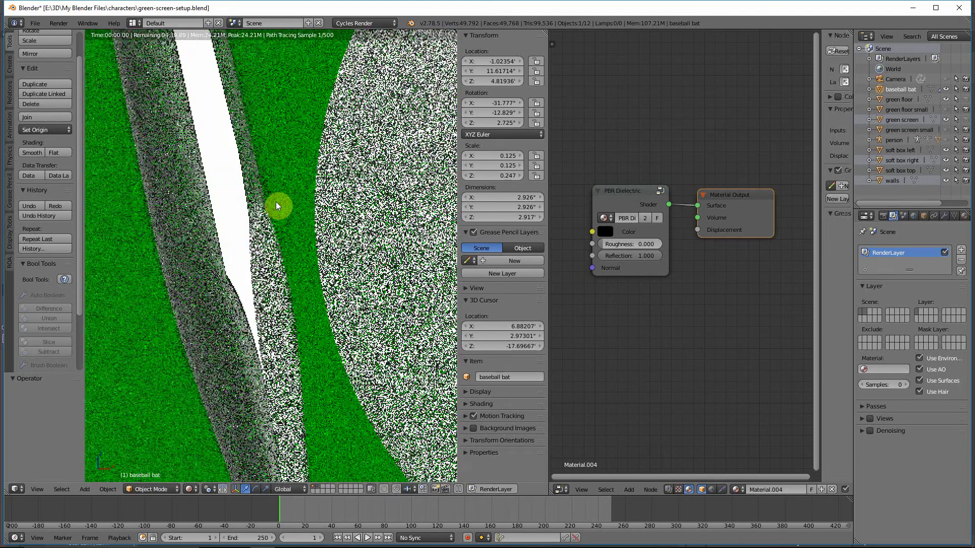
{"action": "scroll", "coordinate": [315, 252], "scroll_direction": "down", "scroll_amount": 2}
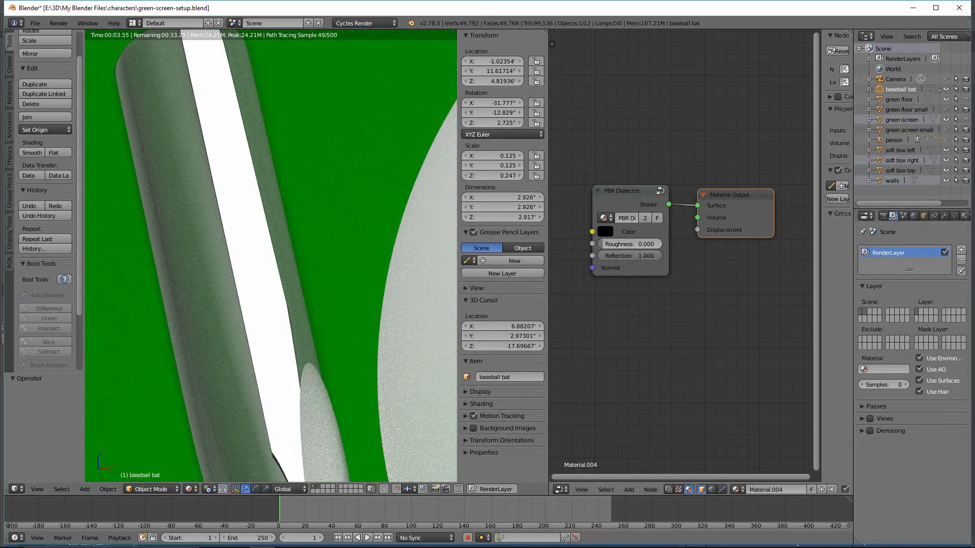
{"action": "left_click_drag", "start_coordinate": [630, 256], "coordinate": [603, 256]}
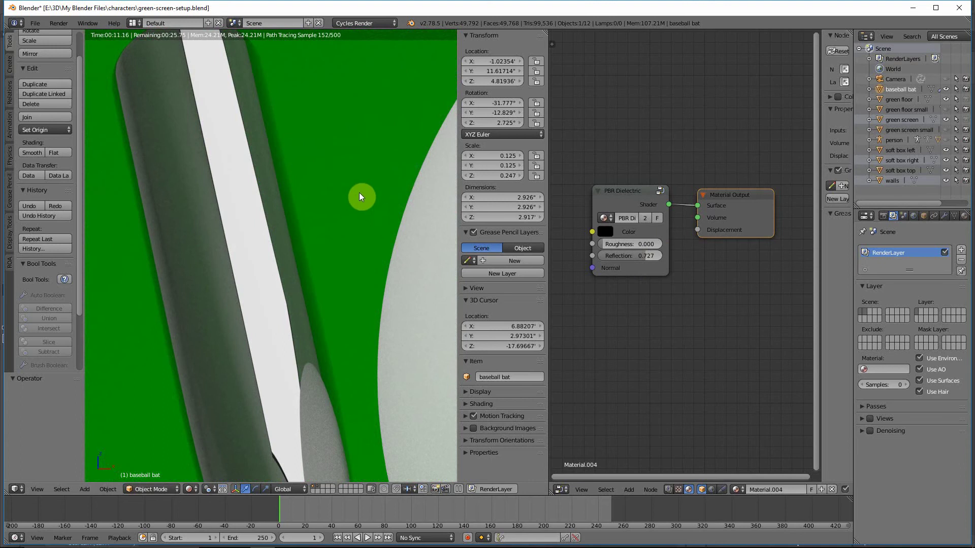
Step: Select the person figure and connect its PBR Dielectric shader to the Material Output's Surface in place of the Diffuse BSDF
{"action": "scroll", "coordinate": [359, 197], "scroll_direction": "down", "scroll_amount": 2}
{"action": "scroll", "coordinate": [355, 200], "scroll_direction": "down", "scroll_amount": 5}
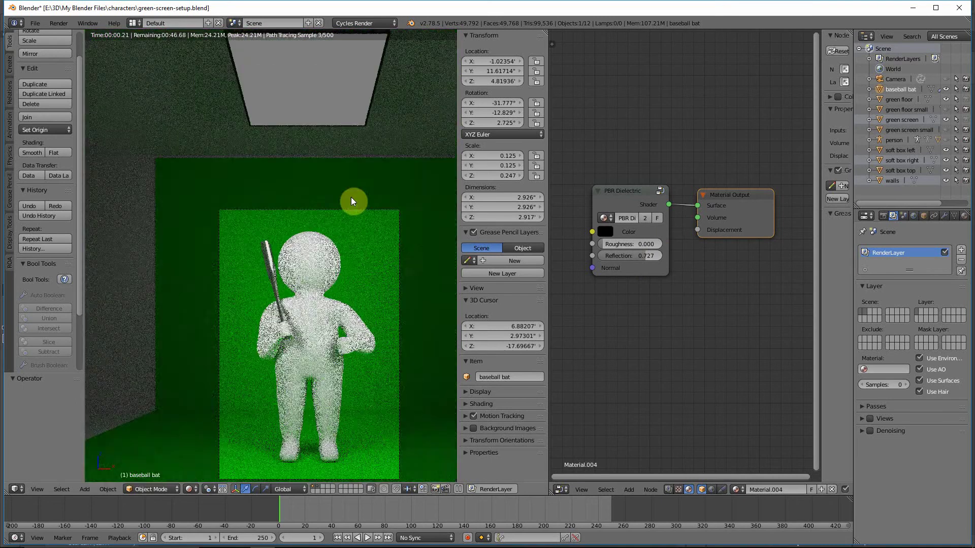
{"action": "scroll", "coordinate": [349, 208], "scroll_direction": "up", "scroll_amount": 1}
{"action": "scroll", "coordinate": [350, 209], "scroll_direction": "down", "scroll_amount": 4}
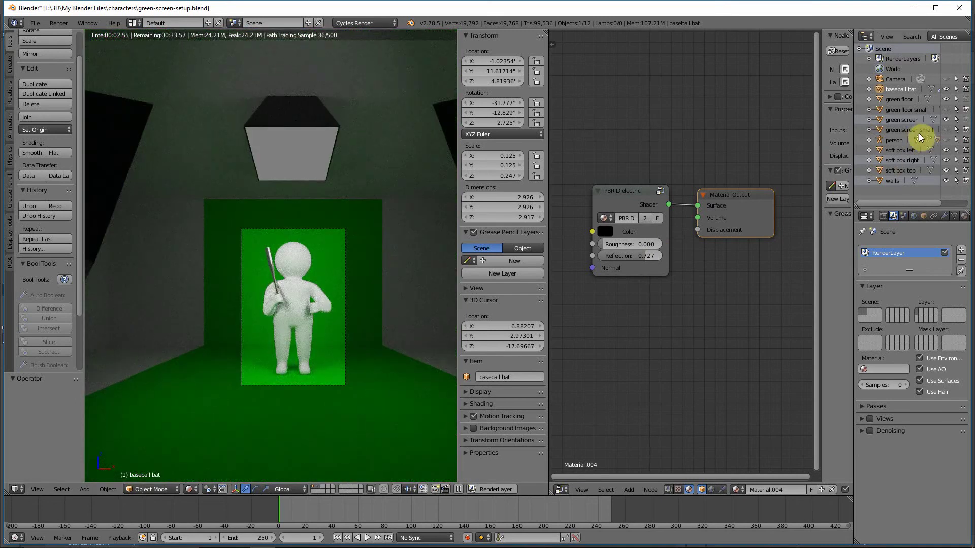
{"action": "scroll", "coordinate": [268, 284], "scroll_direction": "up", "scroll_amount": 3}
{"action": "scroll", "coordinate": [300, 291], "scroll_direction": "down", "scroll_amount": 1}
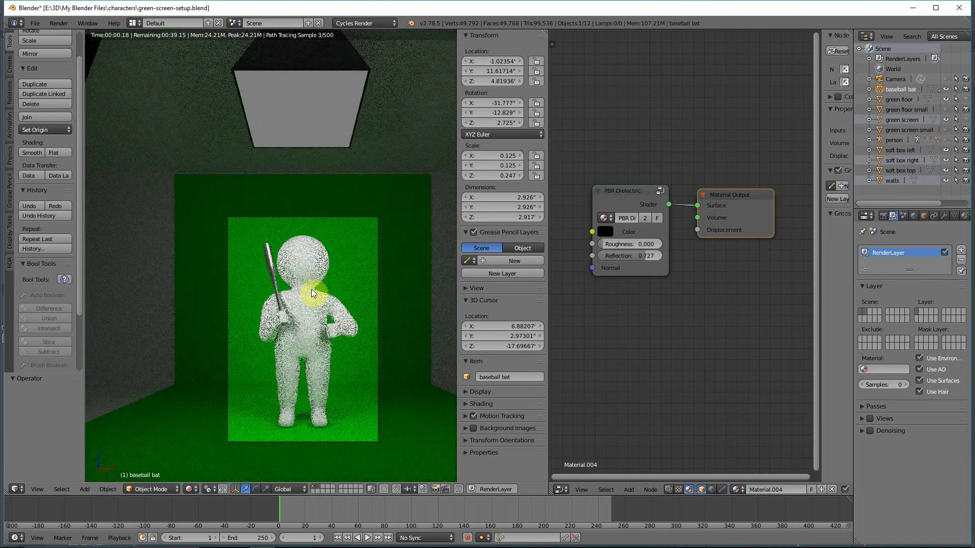
{"action": "right_click", "coordinate": [311, 268]}
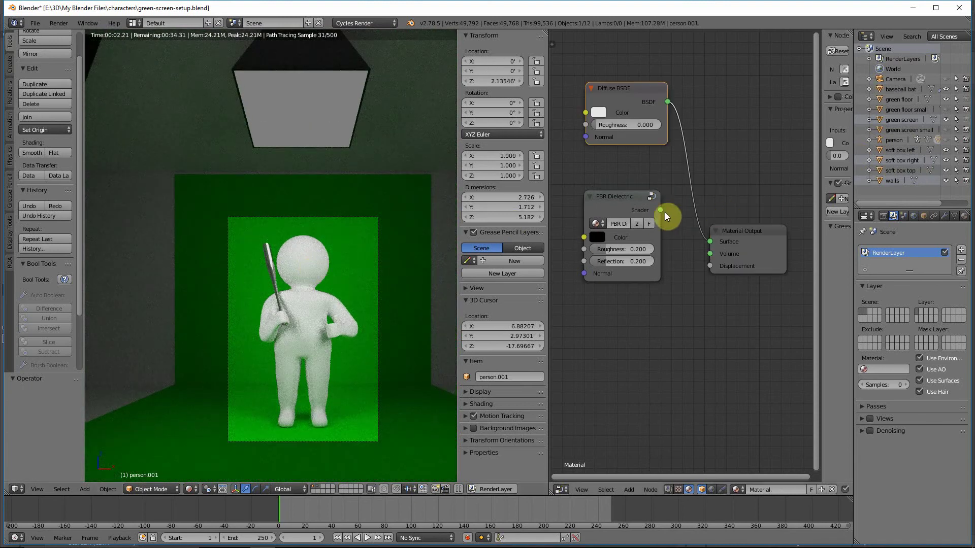
{"action": "left_click_drag", "start_coordinate": [660, 210], "coordinate": [710, 242]}
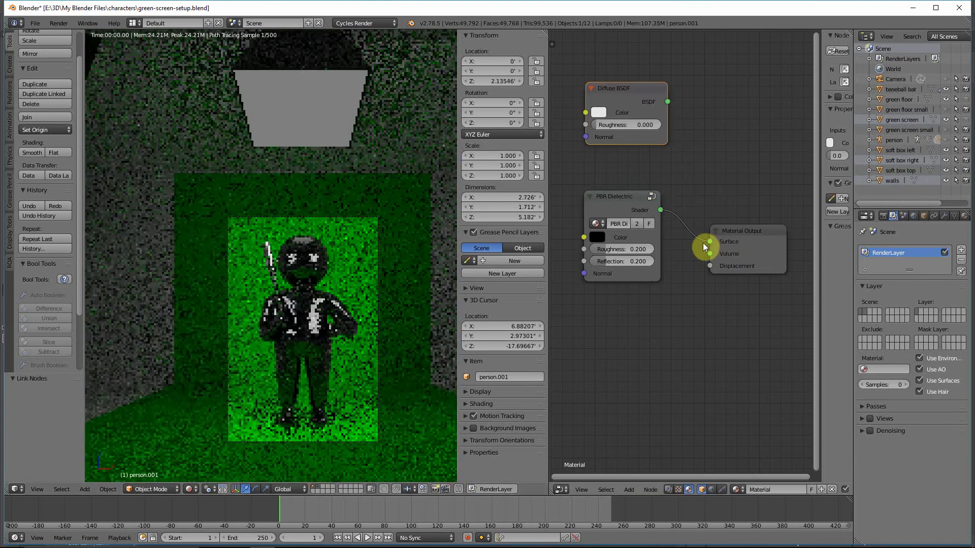
{"action": "scroll", "coordinate": [345, 317], "scroll_direction": "up", "scroll_amount": 2}
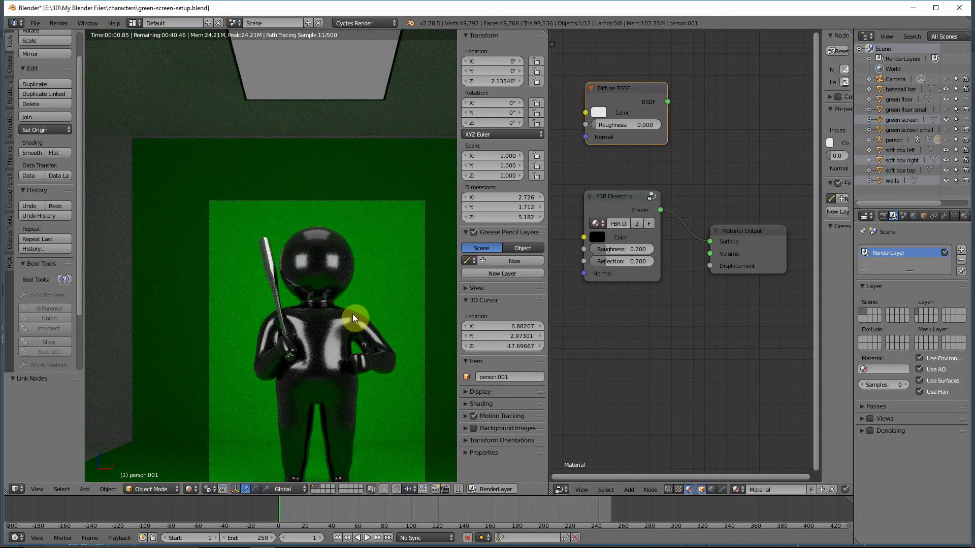
Step: Examine the green reflections of the large screen and floor on the glossy black figure, full length and closer up
{"action": "middle_click_drag", "start_coordinate": [370, 319], "coordinate": [362, 240], "text": "shift"}
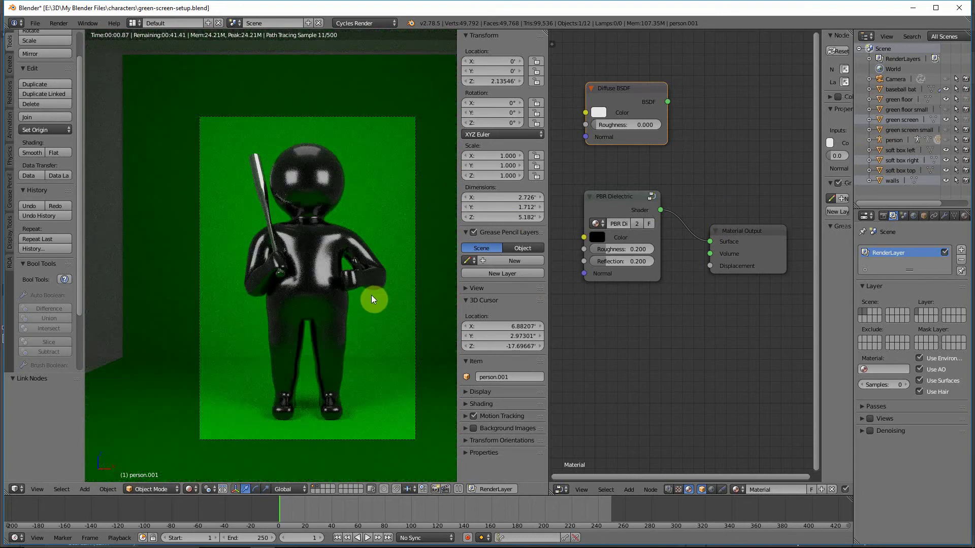
{"action": "scroll", "coordinate": [374, 300], "scroll_direction": "up", "scroll_amount": 1}
{"action": "middle_click_drag", "start_coordinate": [363, 320], "coordinate": [342, 283], "text": "shift"}
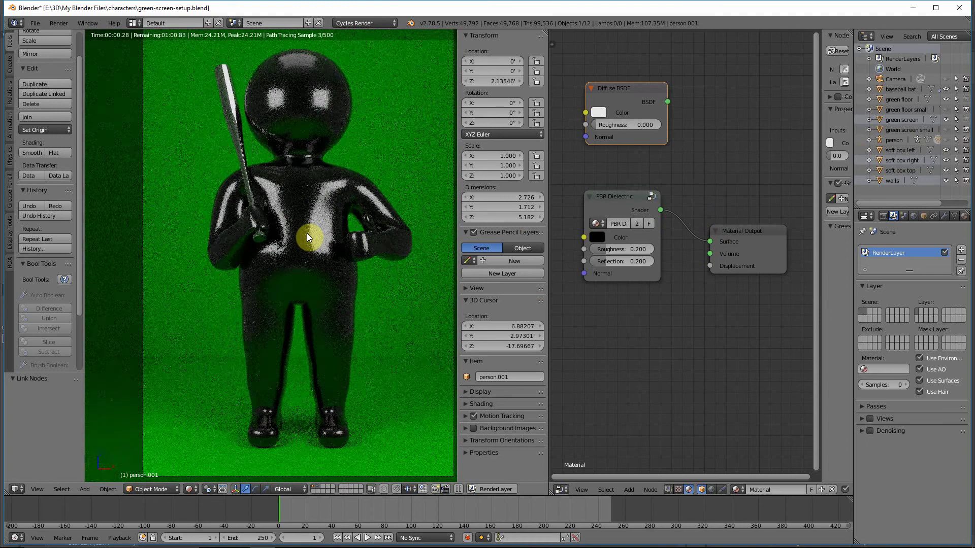
{"action": "scroll", "coordinate": [311, 244], "scroll_direction": "up", "scroll_amount": 2}
{"action": "scroll", "coordinate": [345, 292], "scroll_direction": "down", "scroll_amount": 2}
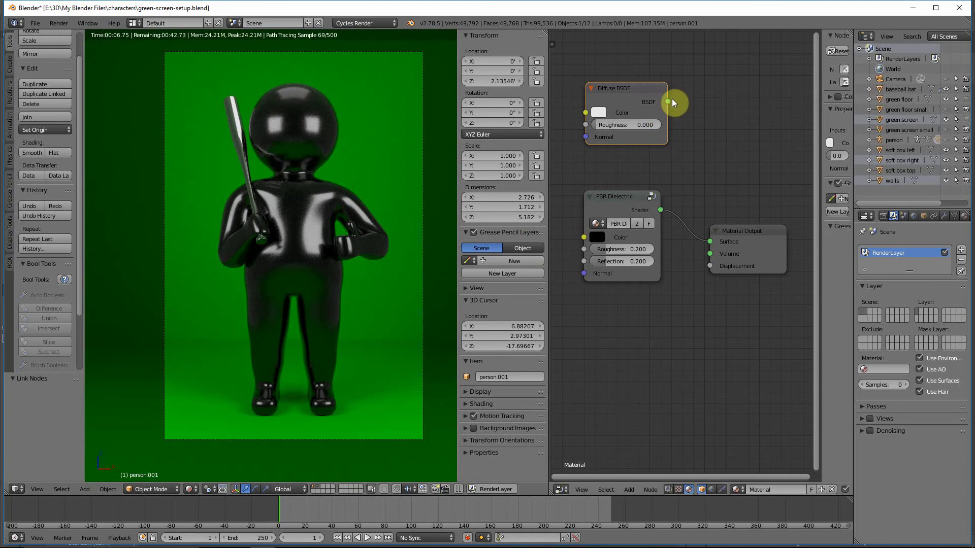
Step: Connect the figure's Diffuse BSDF to the Material Output's Surface for comparison, and reconnect the PBR Dielectric shader
{"action": "left_click_drag", "start_coordinate": [668, 104], "coordinate": [709, 243]}
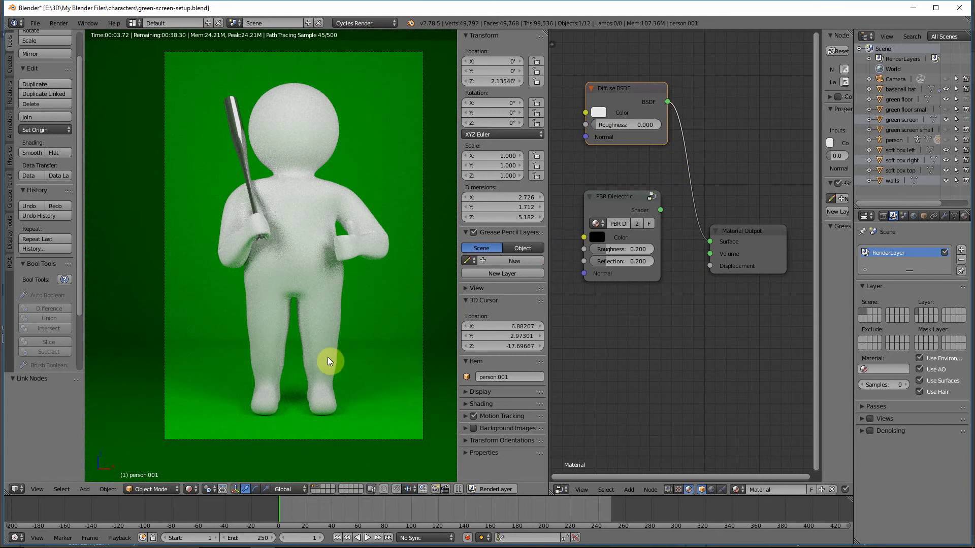
{"action": "scroll", "coordinate": [358, 379], "scroll_direction": "down", "scroll_amount": 2}
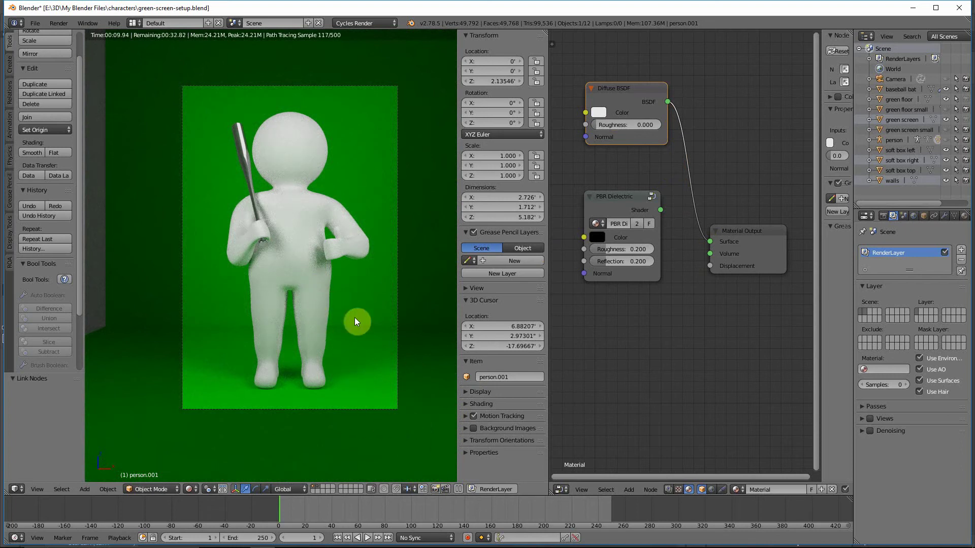
{"action": "scroll", "coordinate": [337, 298], "scroll_direction": "up", "scroll_amount": 1}
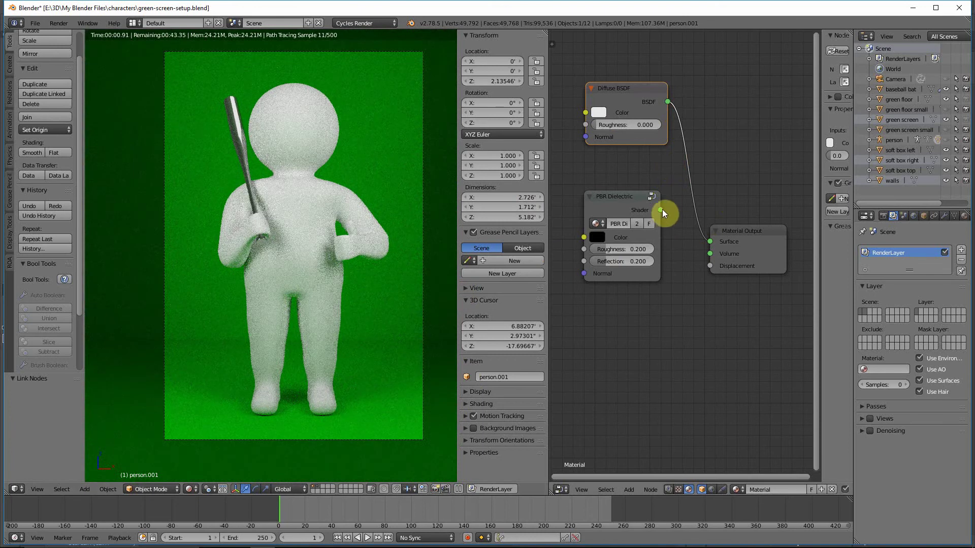
{"action": "left_click_drag", "start_coordinate": [661, 210], "coordinate": [710, 242]}
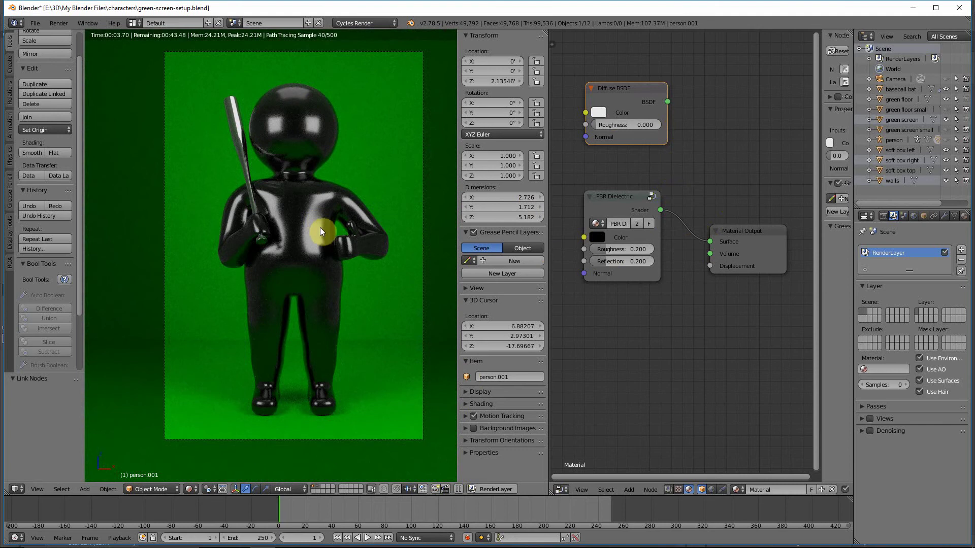
{"action": "scroll", "coordinate": [254, 253], "scroll_direction": "up", "scroll_amount": 1}
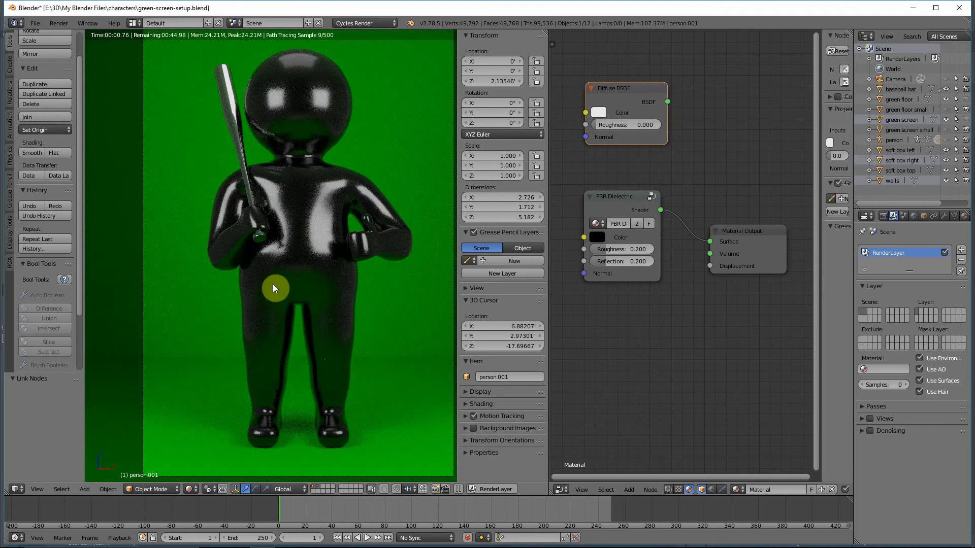
{"action": "scroll", "coordinate": [394, 326], "scroll_direction": "down", "scroll_amount": 2}
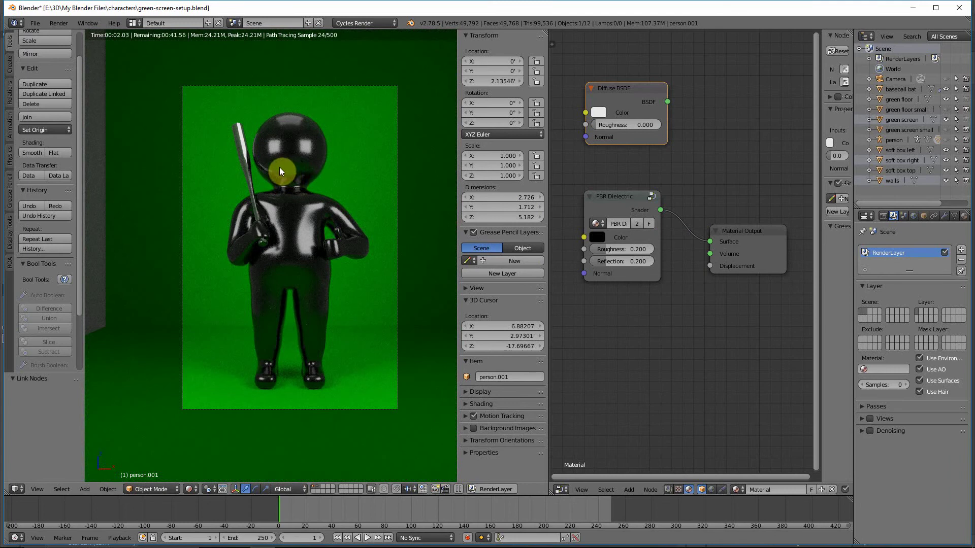
Step: Hide the large green screen and green floor, show the small green floor and small green screen, and select the small floor
{"action": "left_click", "coordinate": [945, 120]}
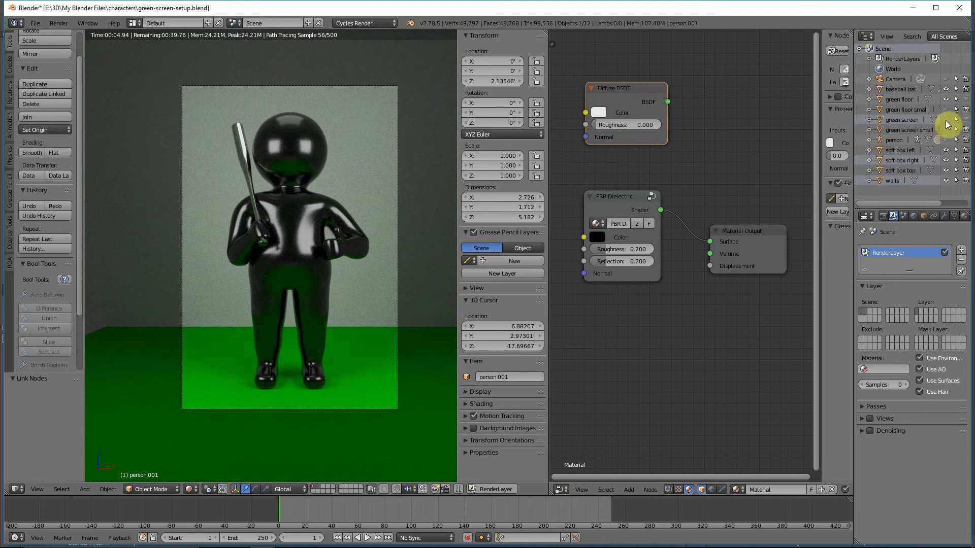
{"action": "left_click", "coordinate": [946, 100]}
{"action": "left_click", "coordinate": [947, 109]}
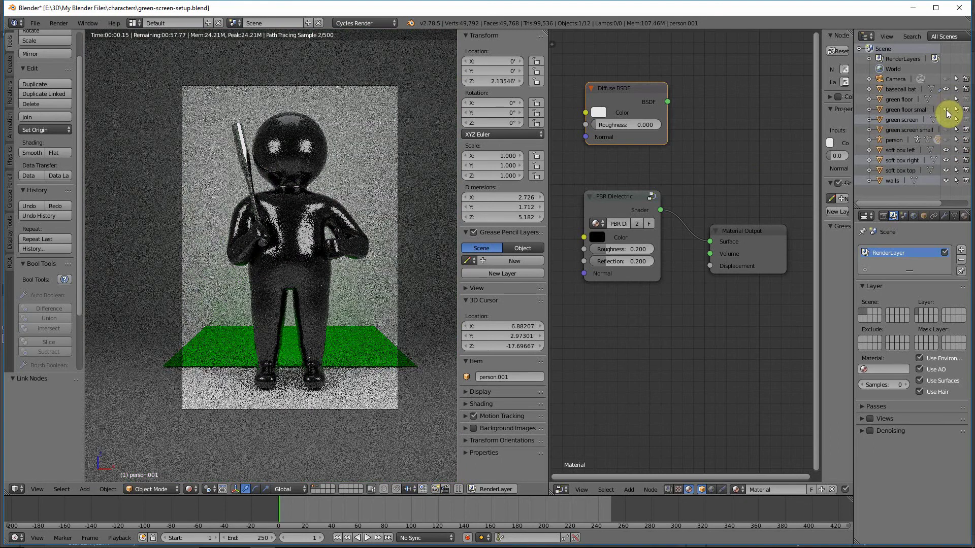
{"action": "left_click", "coordinate": [946, 130]}
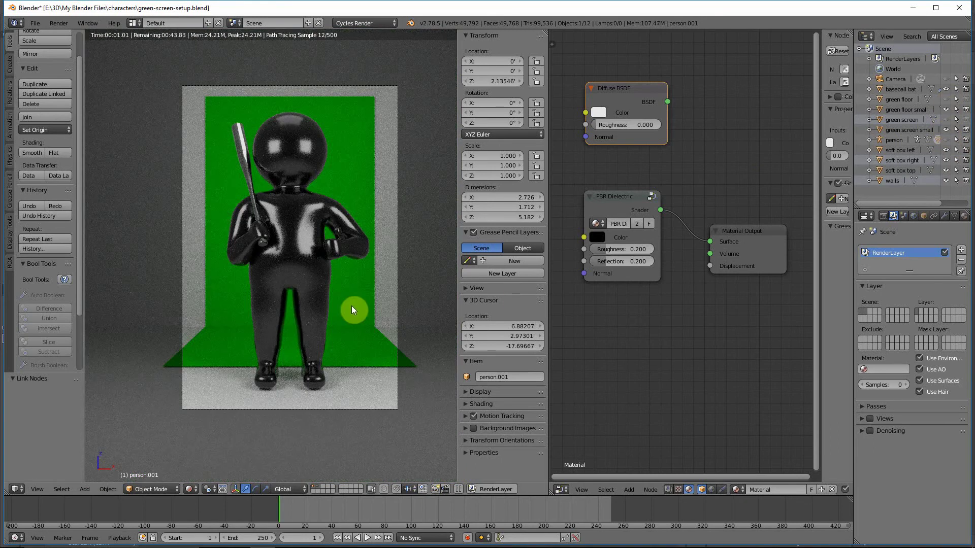
{"action": "right_click", "coordinate": [359, 352]}
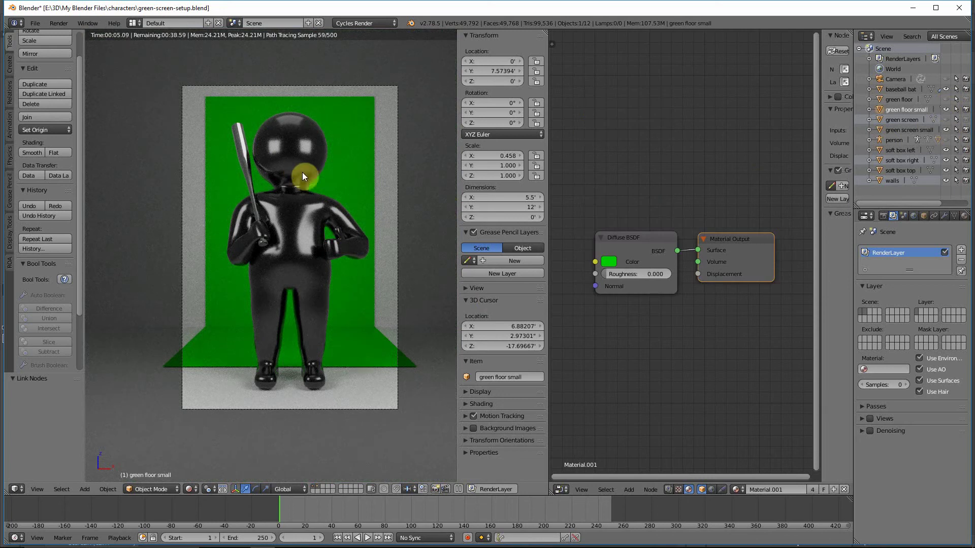
Step: Examine the glossy figure's body close up for green reflections from the small screen and floor
{"action": "scroll", "coordinate": [260, 147], "scroll_direction": "up", "scroll_amount": 4}
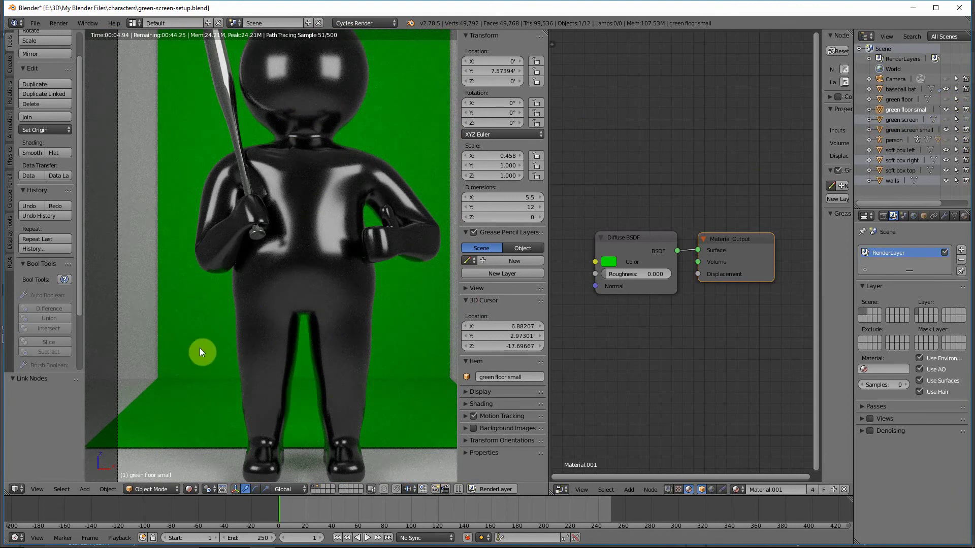
{"action": "scroll", "coordinate": [198, 346], "scroll_direction": "up", "scroll_amount": 3}
{"action": "scroll", "coordinate": [302, 214], "scroll_direction": "up", "scroll_amount": 1}
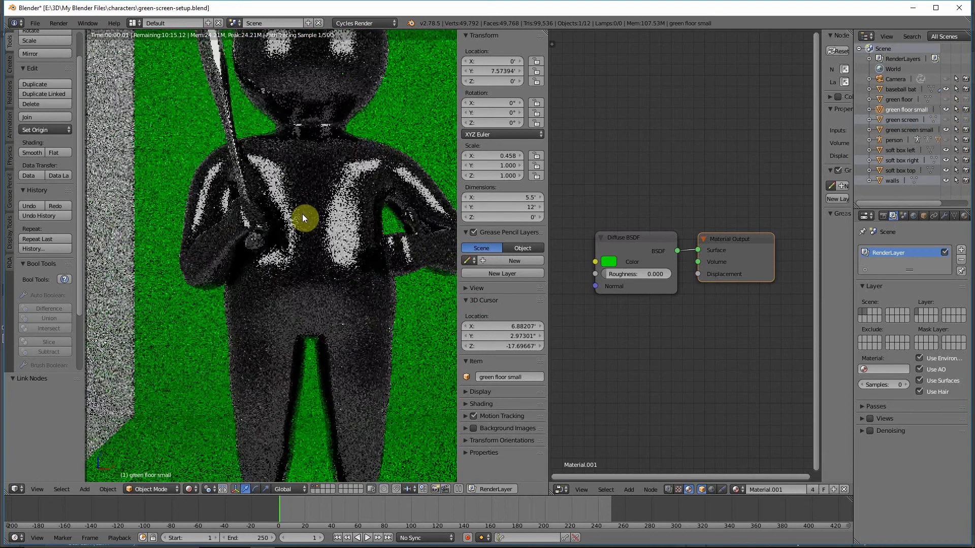
{"action": "scroll", "coordinate": [303, 214], "scroll_direction": "down", "scroll_amount": 2}
{"action": "scroll", "coordinate": [350, 345], "scroll_direction": "up", "scroll_amount": 1}
Step: Examine the reflections along the baseball bat's barrel and edges close up against the small green screen
{"action": "scroll", "coordinate": [309, 232], "scroll_direction": "up", "scroll_amount": 3}
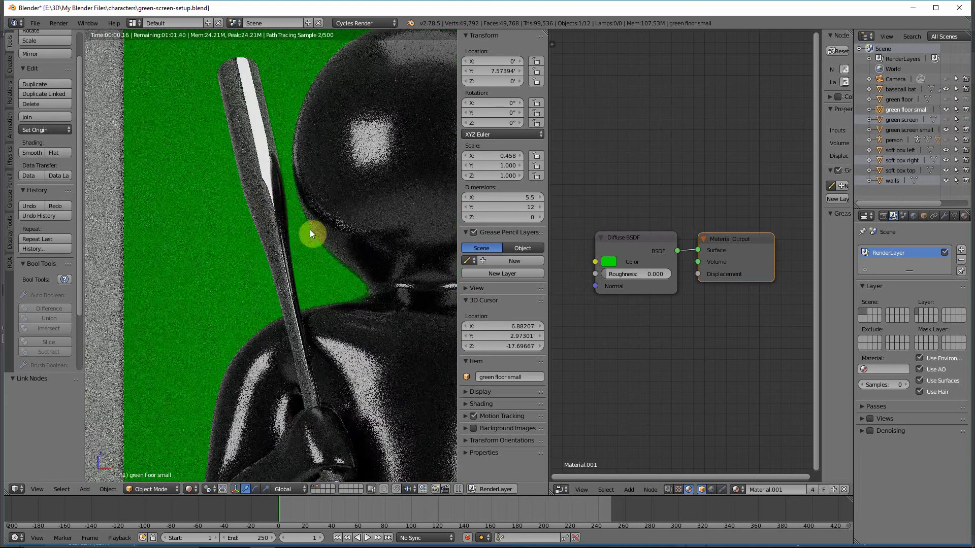
{"action": "scroll", "coordinate": [268, 224], "scroll_direction": "up", "scroll_amount": 1}
{"action": "scroll", "coordinate": [276, 254], "scroll_direction": "up", "scroll_amount": 1}
{"action": "scroll", "coordinate": [284, 241], "scroll_direction": "up", "scroll_amount": 1}
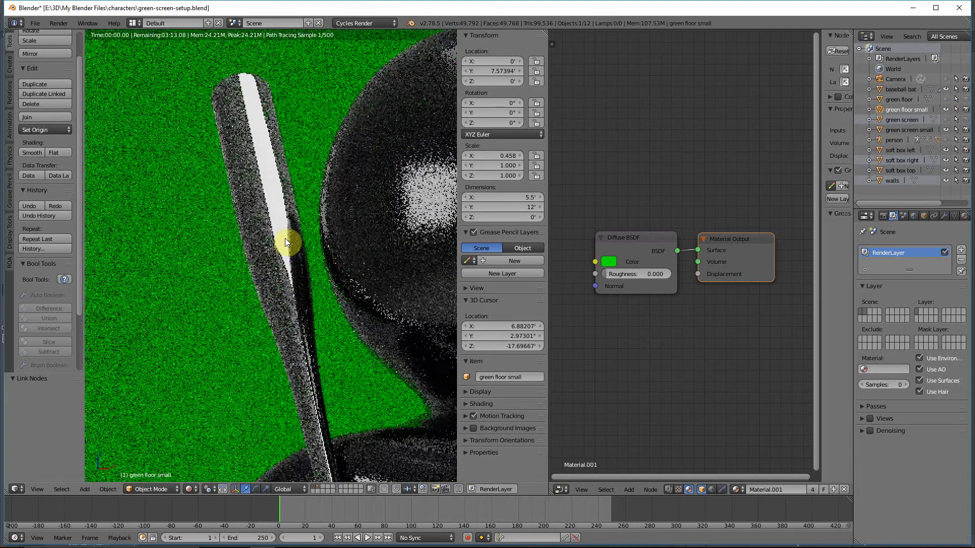
{"action": "scroll", "coordinate": [286, 237], "scroll_direction": "up", "scroll_amount": 2}
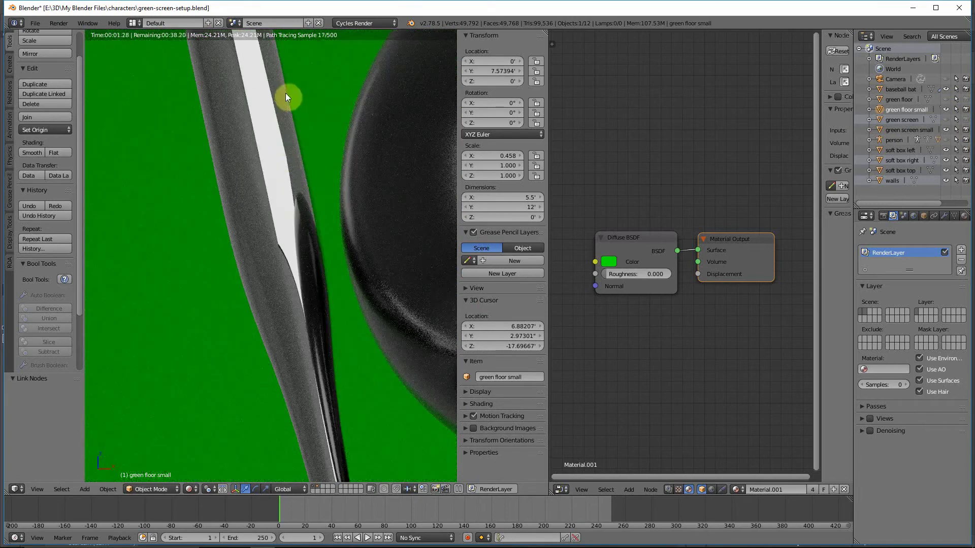
{"action": "scroll", "coordinate": [284, 92], "scroll_direction": "down", "scroll_amount": 1}
{"action": "scroll", "coordinate": [285, 122], "scroll_direction": "up", "scroll_amount": 1}
{"action": "scroll", "coordinate": [300, 170], "scroll_direction": "up", "scroll_amount": 1}
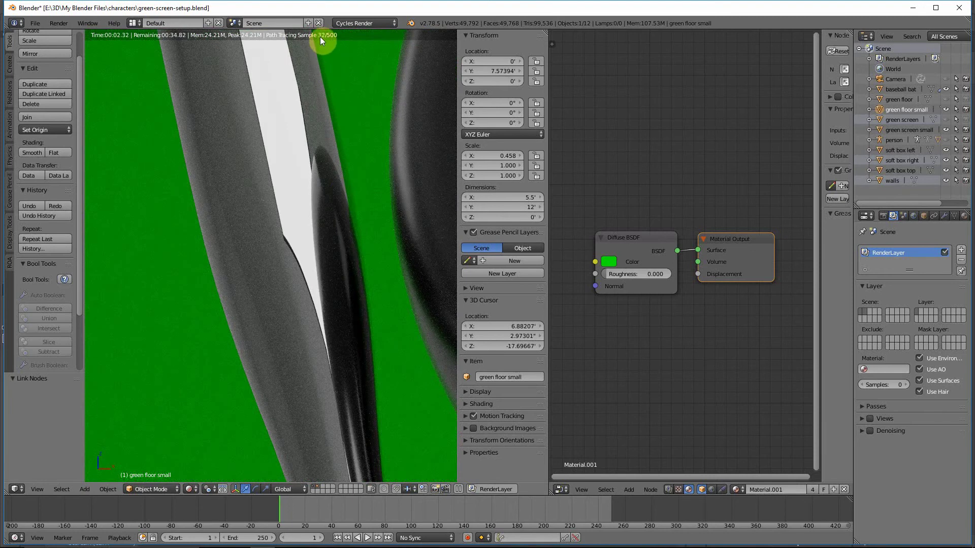
{"action": "scroll", "coordinate": [312, 121], "scroll_direction": "down", "scroll_amount": 4}
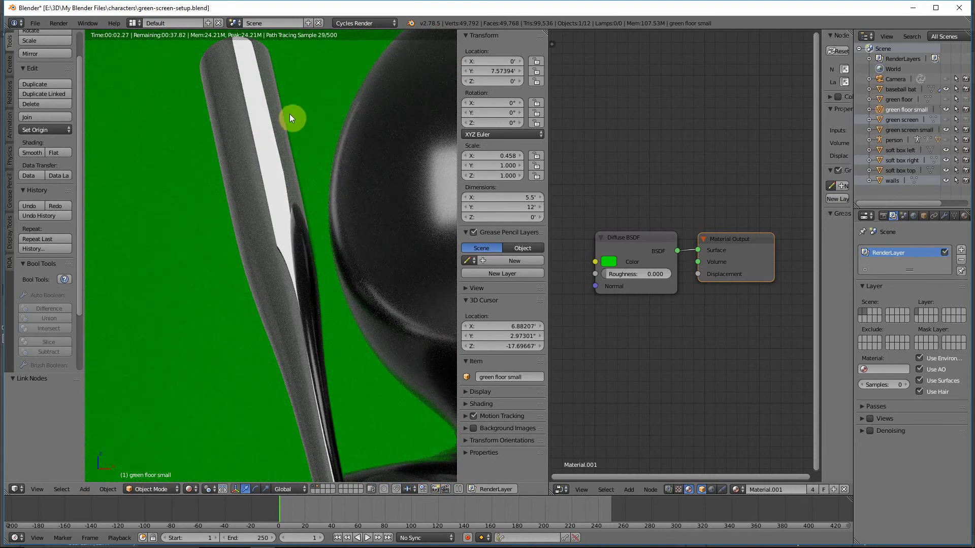
{"action": "scroll", "coordinate": [323, 160], "scroll_direction": "down", "scroll_amount": 3}
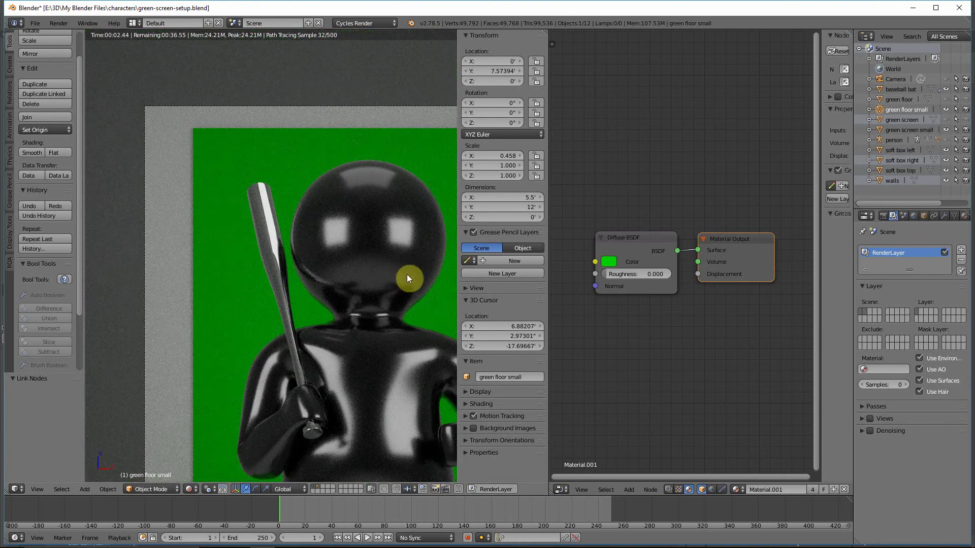
Step: Select the baseball bat and set its PBR Dielectric roughness to 0.391 and reflection to 0.036
{"action": "right_click", "coordinate": [277, 250]}
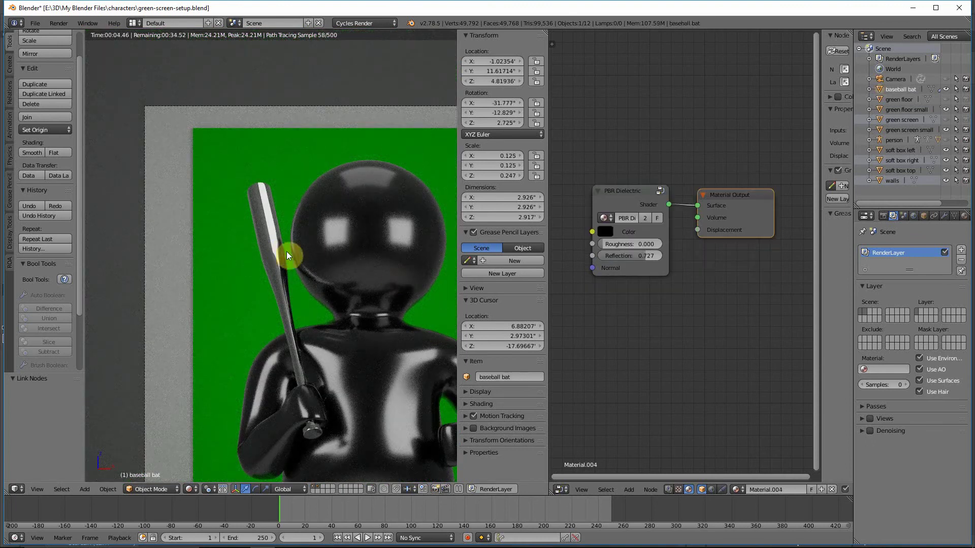
{"action": "scroll", "coordinate": [322, 261], "scroll_direction": "up", "scroll_amount": 4}
{"action": "scroll", "coordinate": [325, 260], "scroll_direction": "up", "scroll_amount": 2}
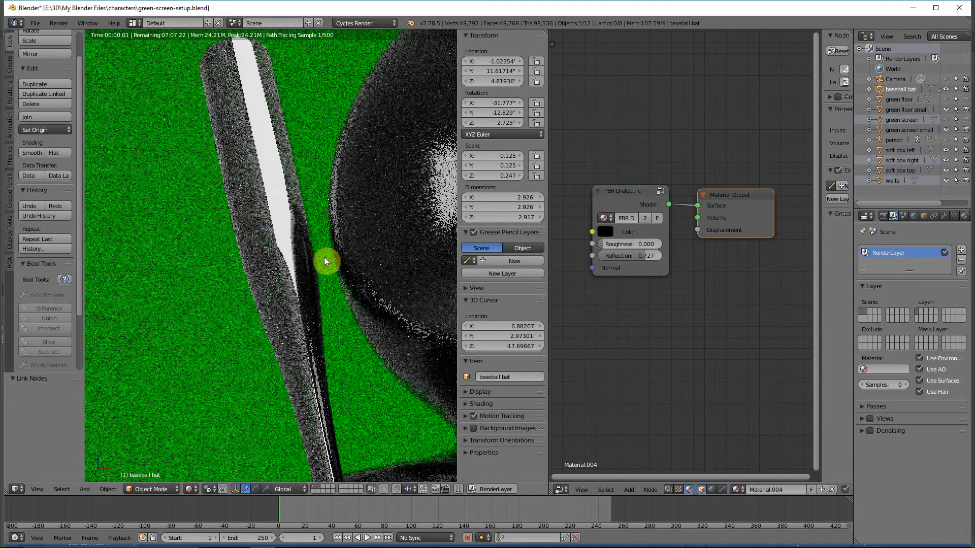
{"action": "scroll", "coordinate": [332, 261], "scroll_direction": "down", "scroll_amount": 1}
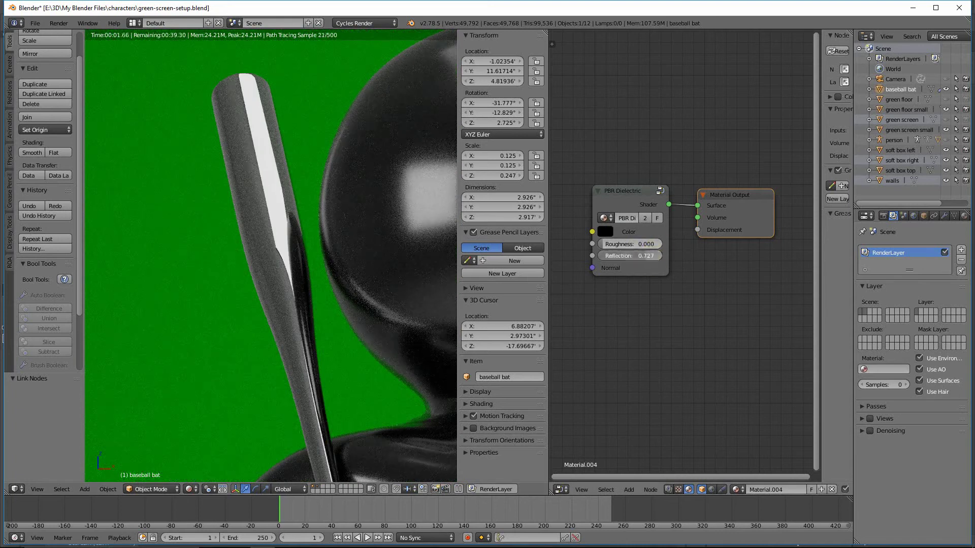
{"action": "left_click_drag", "start_coordinate": [634, 255], "coordinate": [589, 245]}
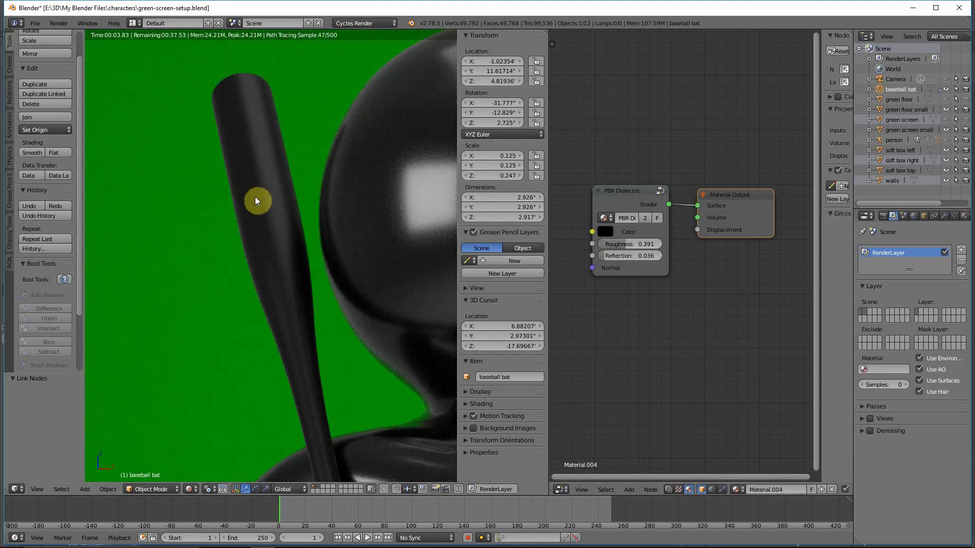
Step: Examine the duller baseball bat close up, and look over the whole figure against the small green screen
{"action": "scroll", "coordinate": [295, 200], "scroll_direction": "up", "scroll_amount": 3}
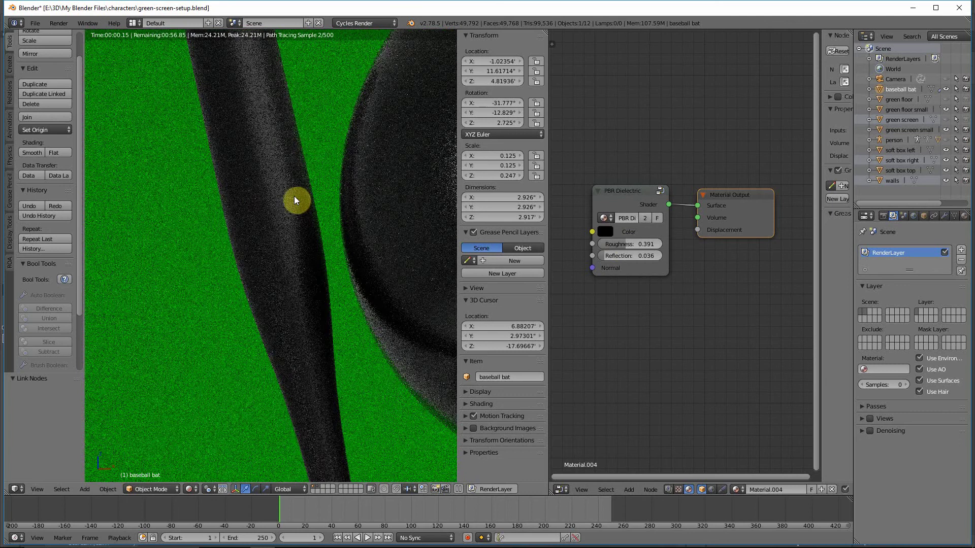
{"action": "scroll", "coordinate": [292, 125], "scroll_direction": "down", "scroll_amount": 2}
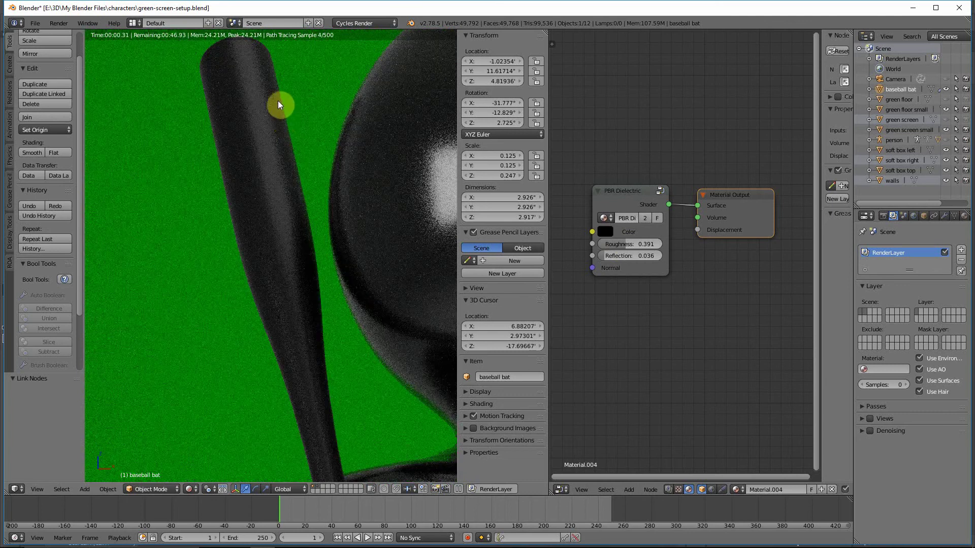
{"action": "scroll", "coordinate": [290, 222], "scroll_direction": "down", "scroll_amount": 2}
{"action": "scroll", "coordinate": [294, 225], "scroll_direction": "down", "scroll_amount": 3}
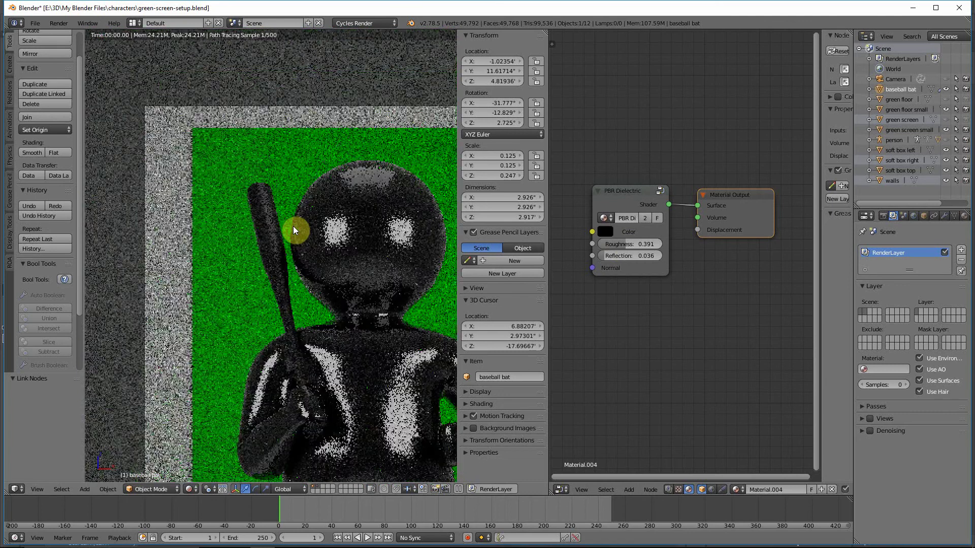
{"action": "scroll", "coordinate": [314, 226], "scroll_direction": "down", "scroll_amount": 1}
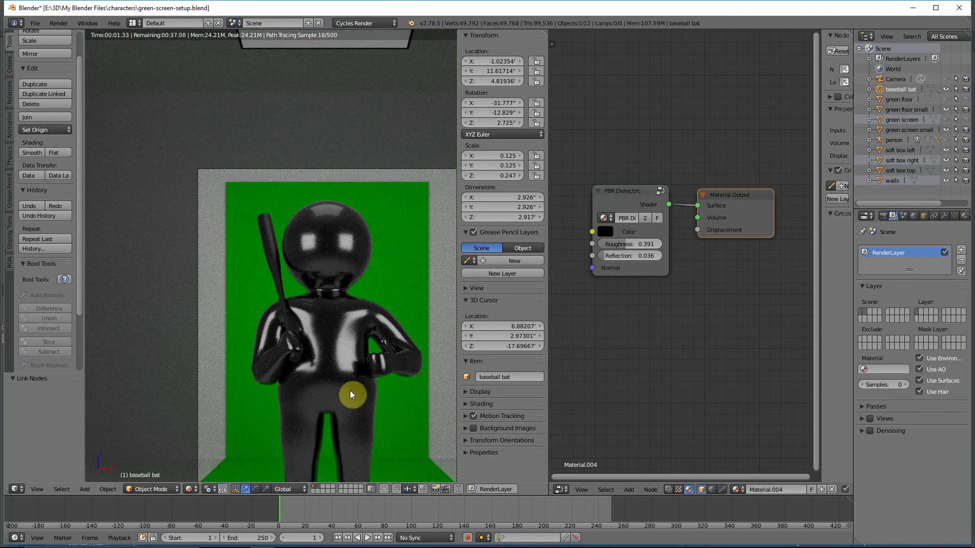
{"action": "scroll", "coordinate": [349, 384], "scroll_direction": "up", "scroll_amount": 4}
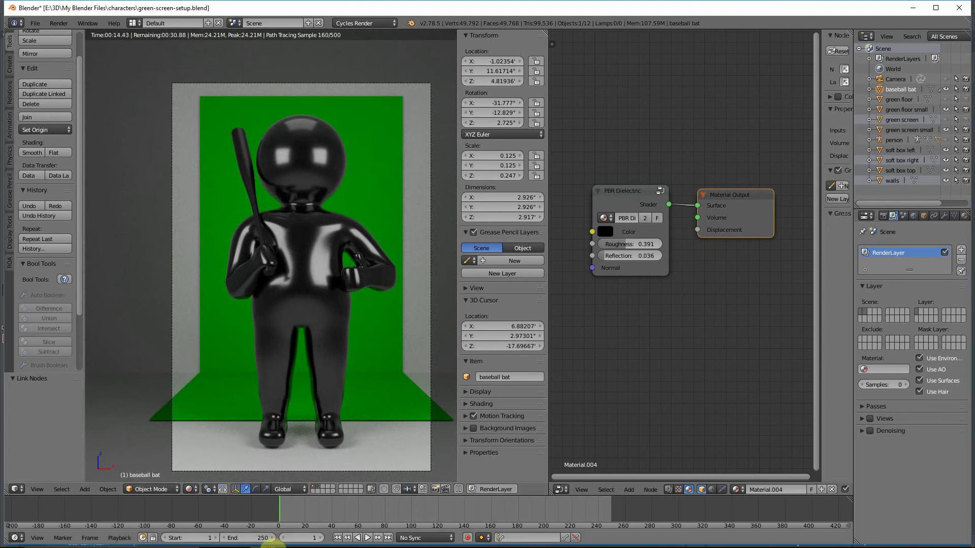
Step: Switch to Photoshop and examine the boy's legs, shoes and the green floor in football-1.tif at 50% zoom
{"action": "left_click", "coordinate": [213, 539]}
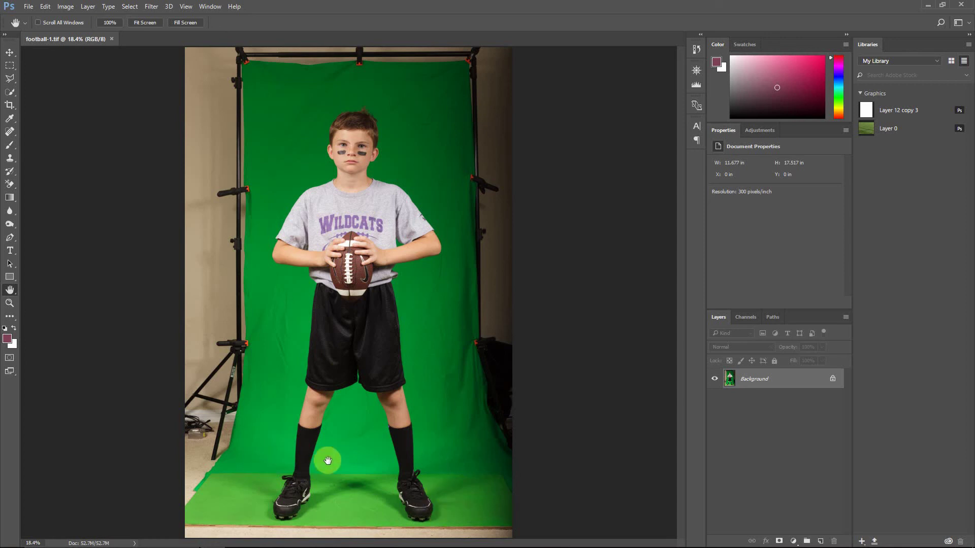
{"action": "key", "text": "ctrl+plus"}
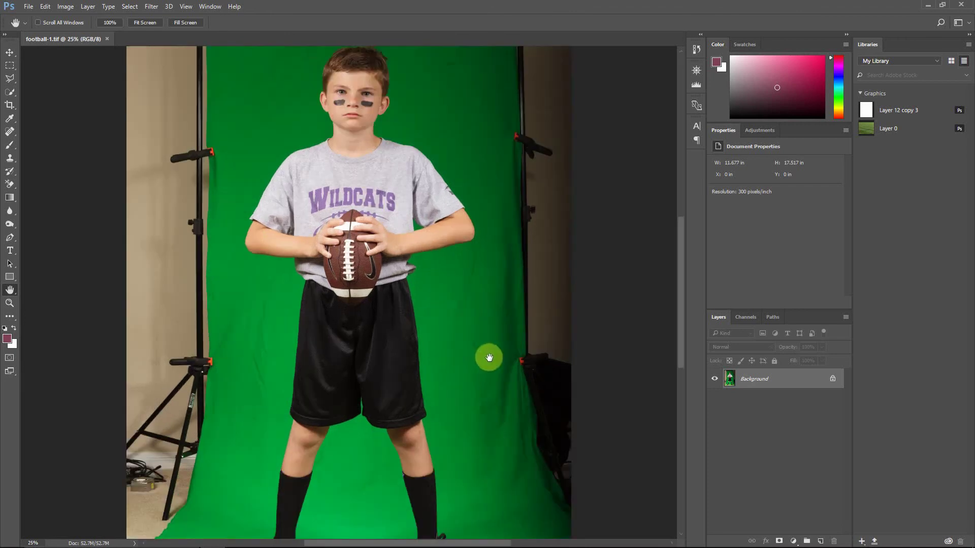
{"action": "scroll", "coordinate": [488, 355], "scroll_direction": "down", "scroll_amount": 3}
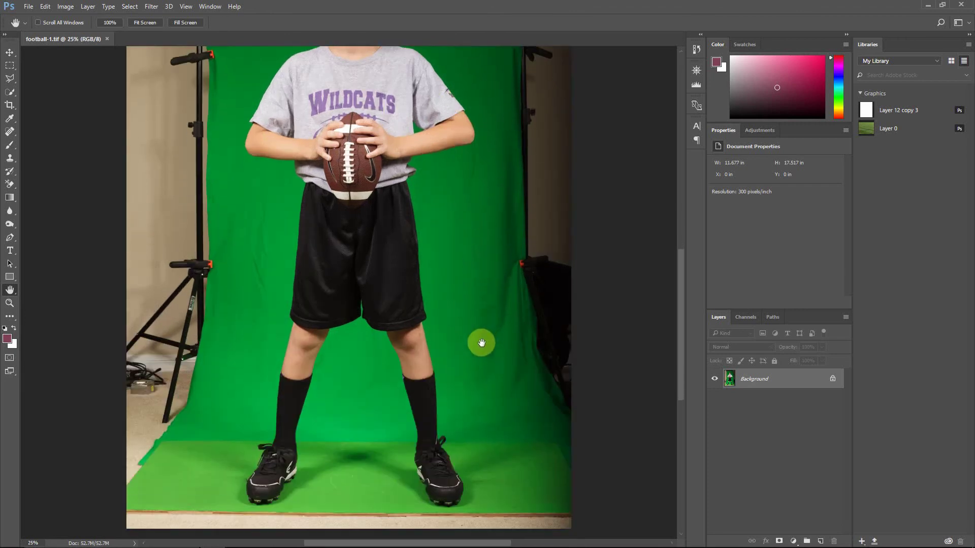
{"action": "scroll", "coordinate": [482, 343], "scroll_direction": "down", "scroll_amount": 1}
{"action": "key", "text": "ctrl+plus"}
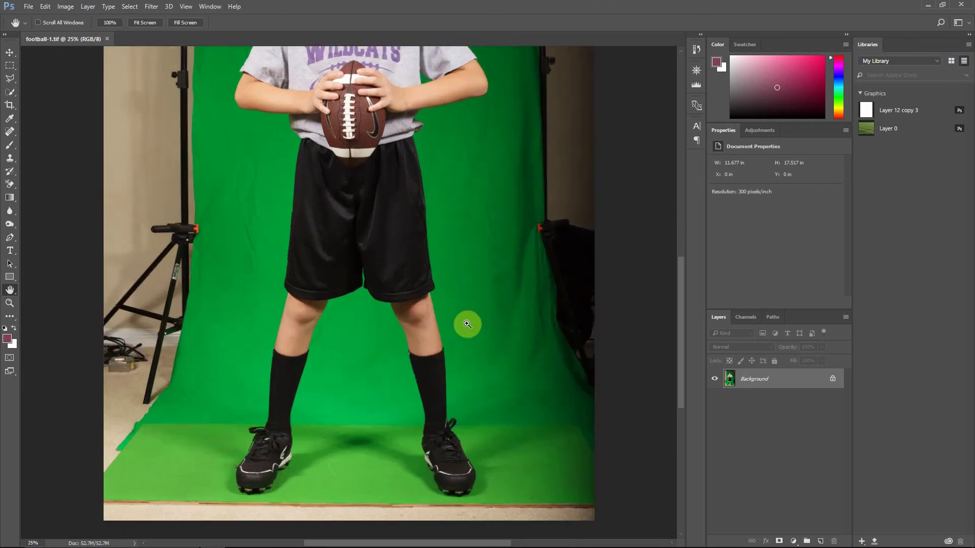
{"action": "key", "text": "ctrl+plus"}
{"action": "scroll", "coordinate": [480, 325], "scroll_direction": "down", "scroll_amount": 3}
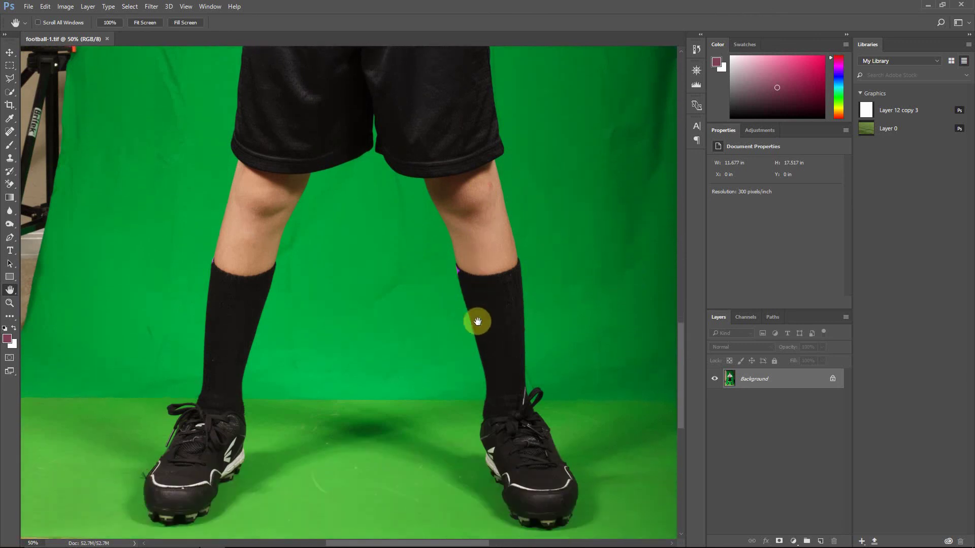
Step: Examine the boy's socks and both shoes against the green floor at 66.7% zoom
{"action": "key", "text": "ctrl+plus"}
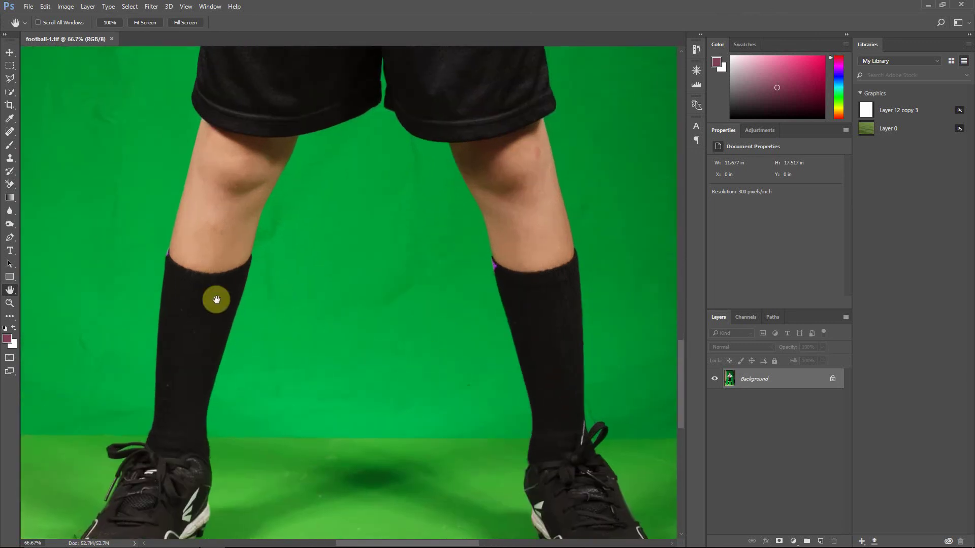
{"action": "scroll", "coordinate": [216, 299], "scroll_direction": "down", "scroll_amount": 1}
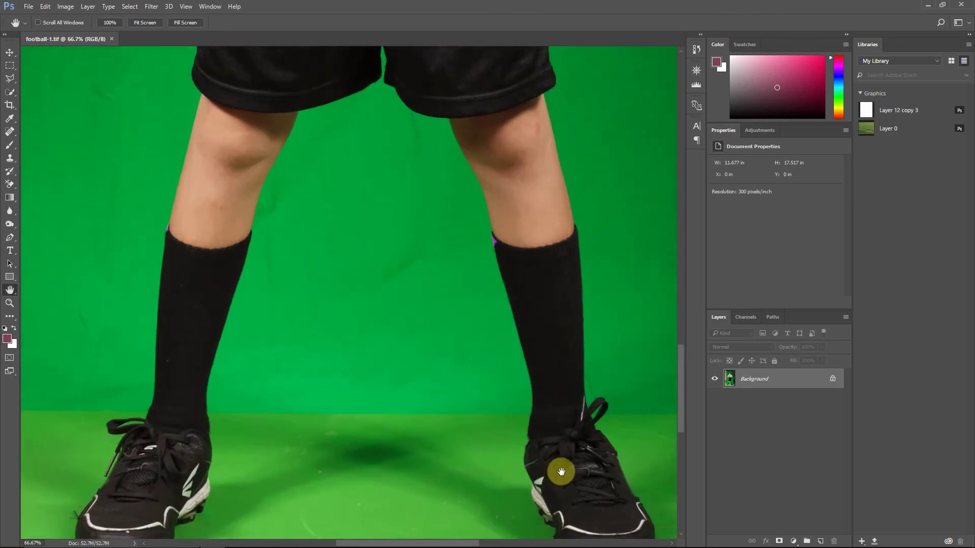
{"action": "scroll", "coordinate": [561, 469], "scroll_direction": "down", "scroll_amount": 3}
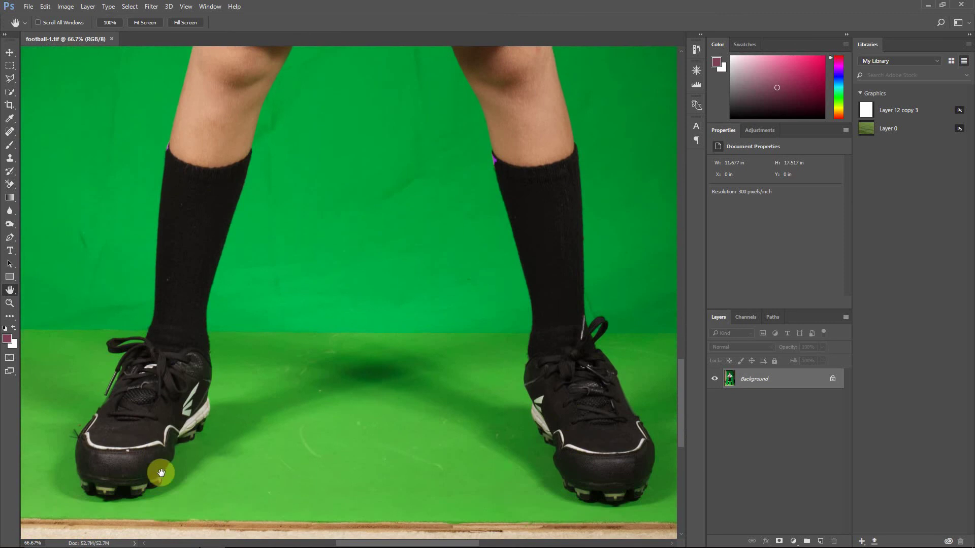
{"action": "scroll", "coordinate": [330, 431], "scroll_direction": "down", "scroll_amount": 2}
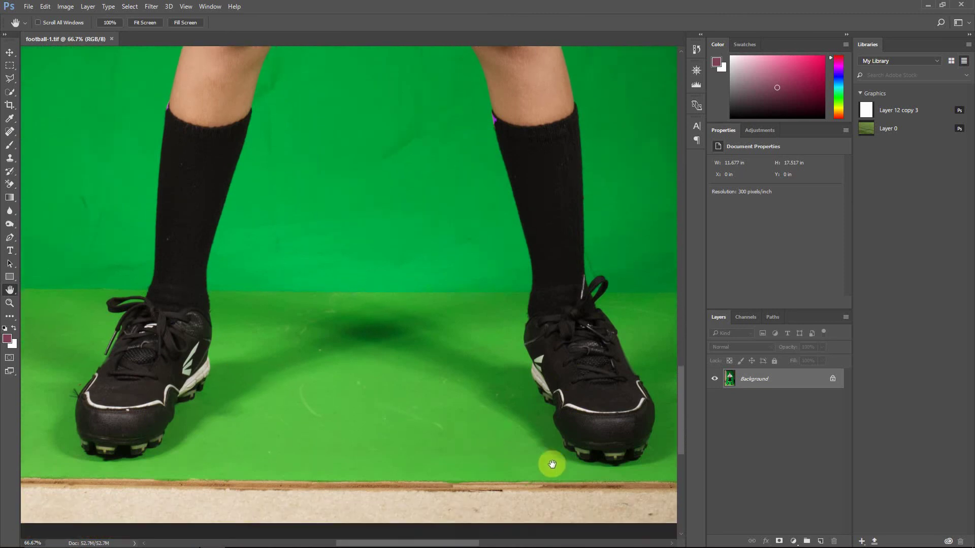
{"action": "scroll", "coordinate": [224, 359], "scroll_direction": "up", "scroll_amount": 5}
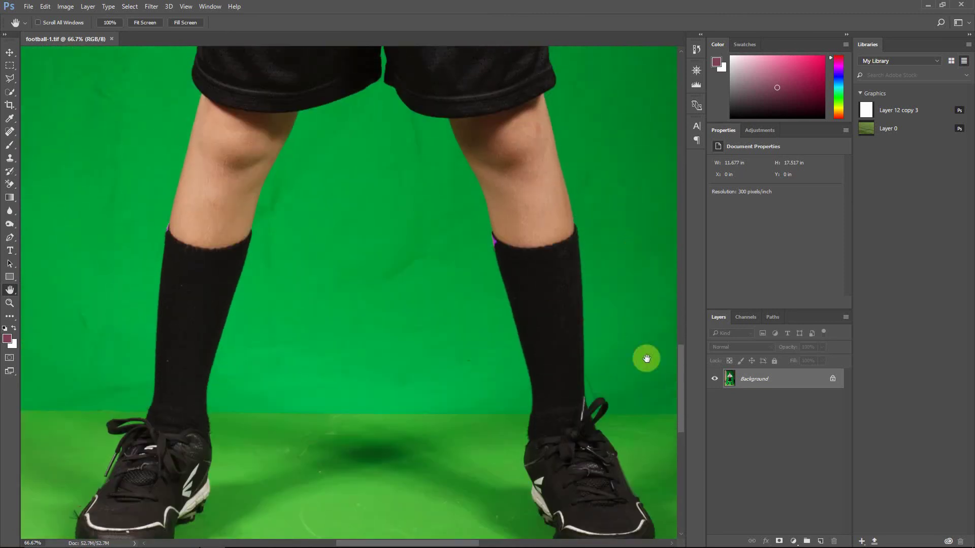
Step: Examine the football's leather surface, lower white stripe and edges against the shirt and shorts at 200% zoom
{"action": "left_click_drag", "start_coordinate": [681, 388], "coordinate": [673, 275]}
{"action": "key", "text": "ctrl+plus"}
{"action": "left_click", "coordinate": [392, 454]}
{"action": "scroll", "coordinate": [387, 442], "scroll_direction": "down", "scroll_amount": 3}
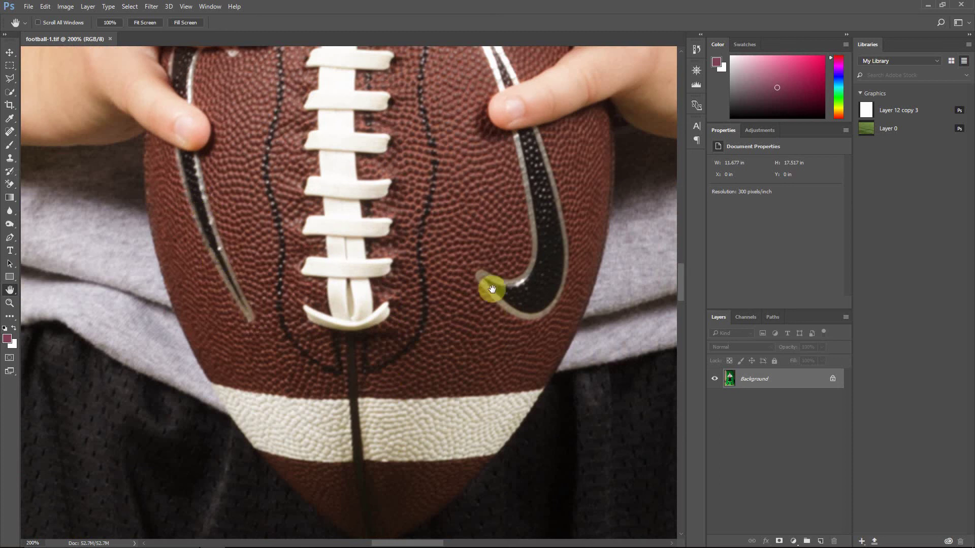
{"action": "scroll", "coordinate": [460, 351], "scroll_direction": "down", "scroll_amount": 2}
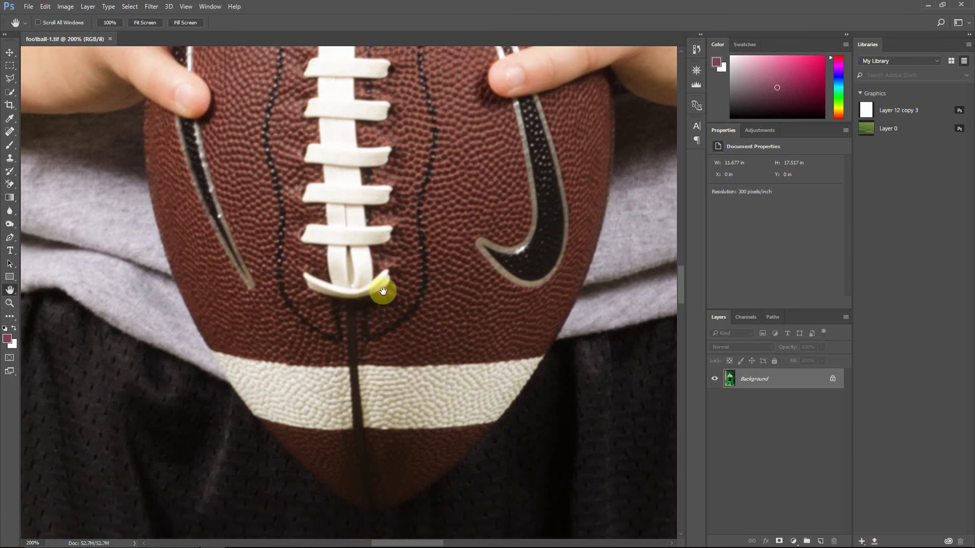
{"action": "scroll", "coordinate": [460, 392], "scroll_direction": "down", "scroll_amount": 1}
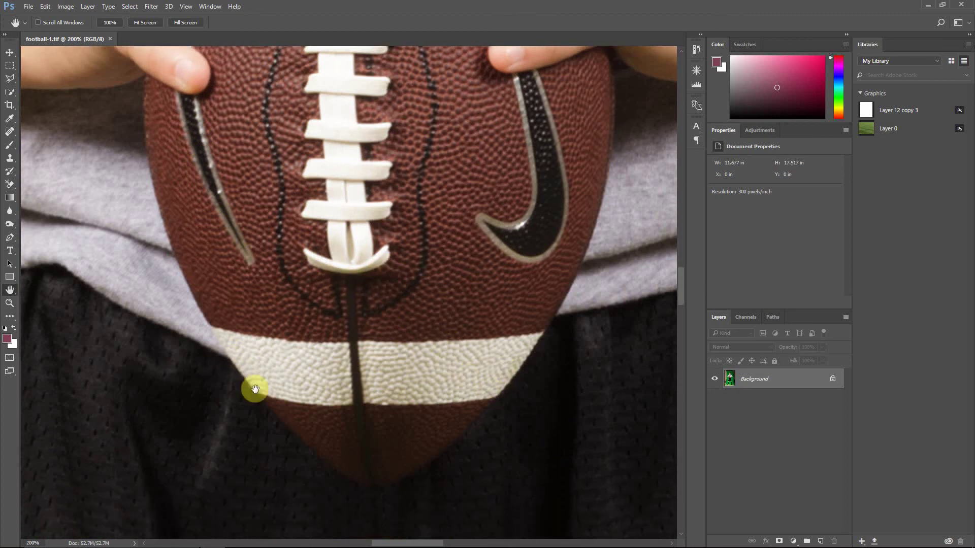
{"action": "scroll", "coordinate": [264, 365], "scroll_direction": "up", "scroll_amount": 1}
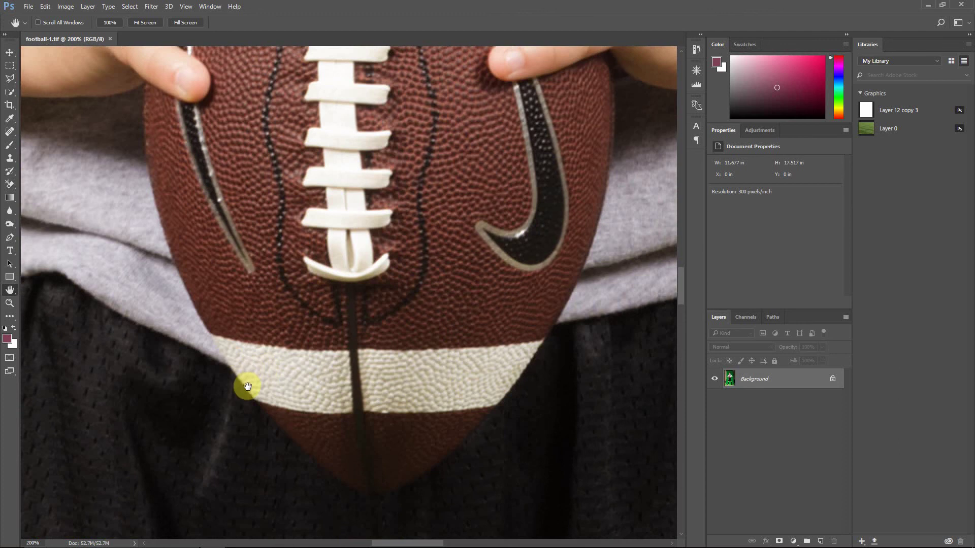
{"action": "scroll", "coordinate": [249, 391], "scroll_direction": "up", "scroll_amount": 1}
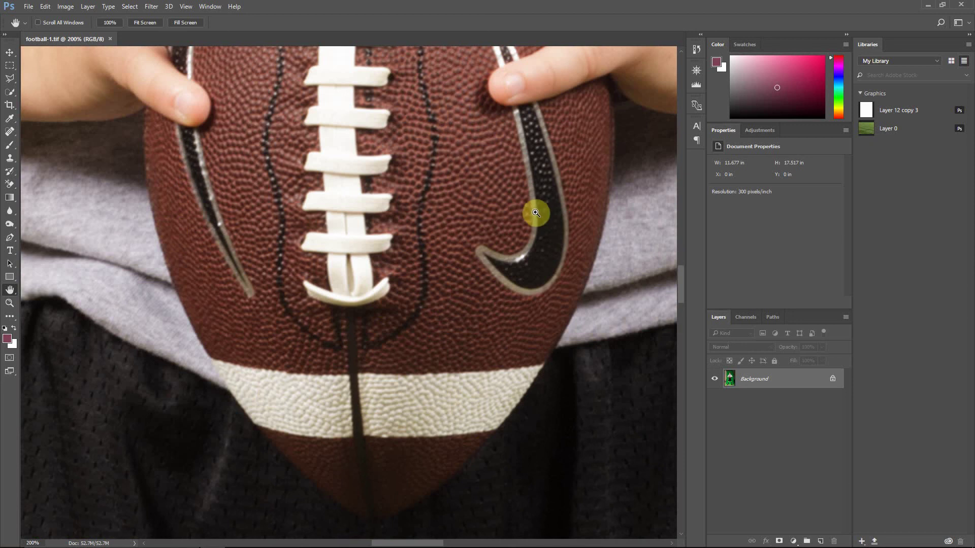
Step: Crop the photo to a rectangular selection around the boy, leaving only green screen behind him, and clear the selection
{"action": "key", "text": "ctrl+0"}
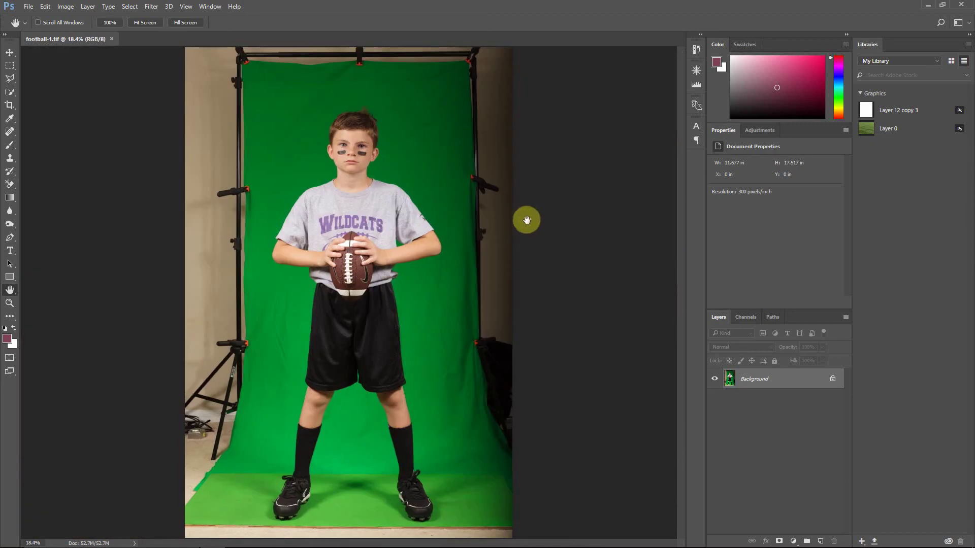
{"action": "left_click", "coordinate": [9, 65]}
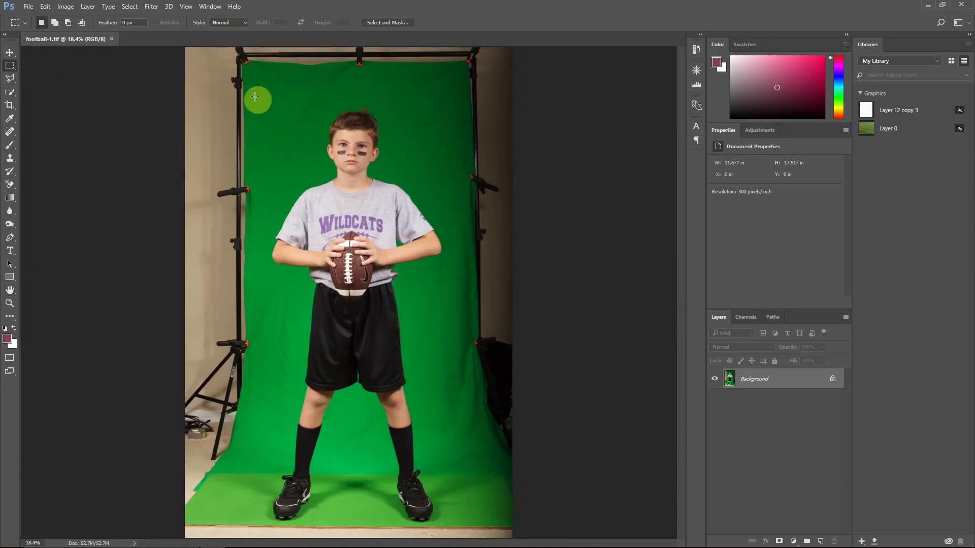
{"action": "left_click_drag", "start_coordinate": [255, 95], "coordinate": [452, 524]}
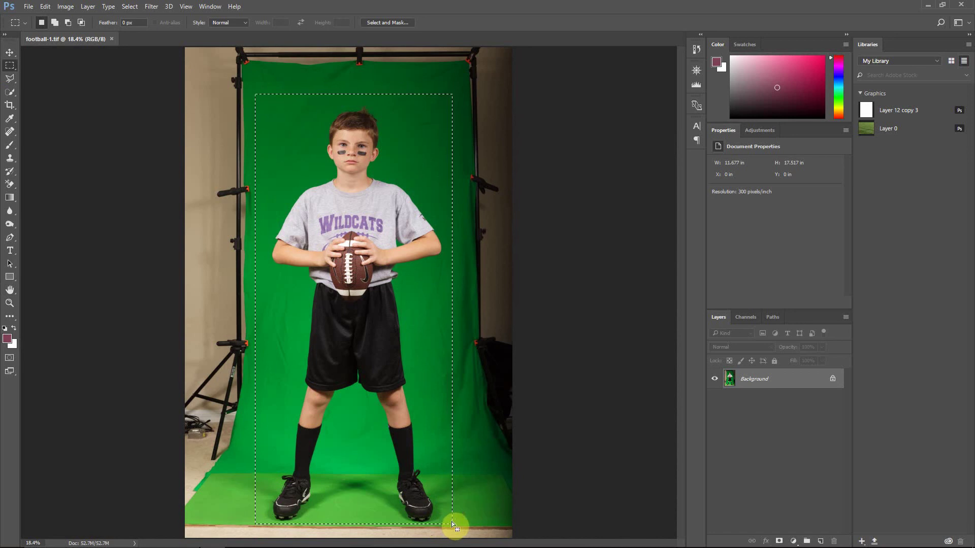
{"action": "left_click", "coordinate": [67, 6]}
{"action": "left_click", "coordinate": [92, 108]}
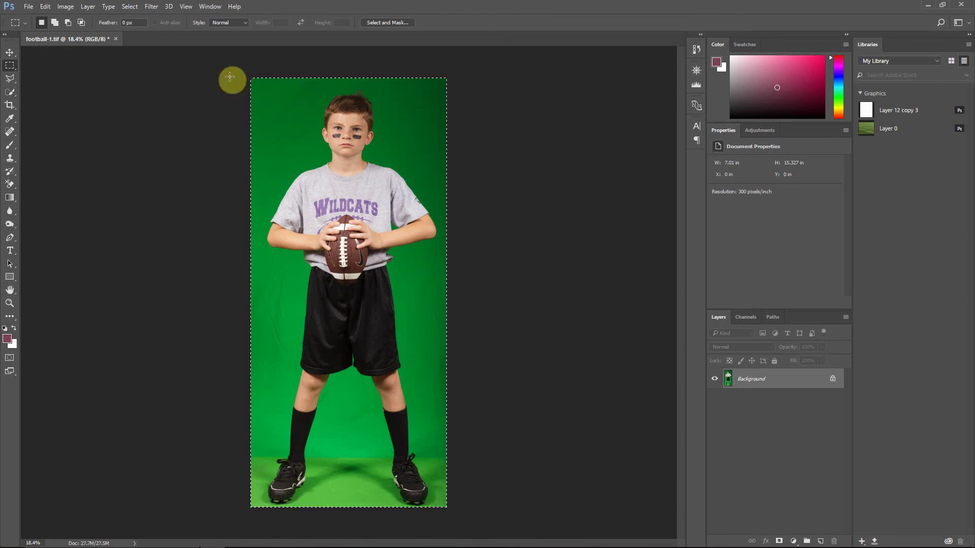
{"action": "left_click", "coordinate": [434, 317]}
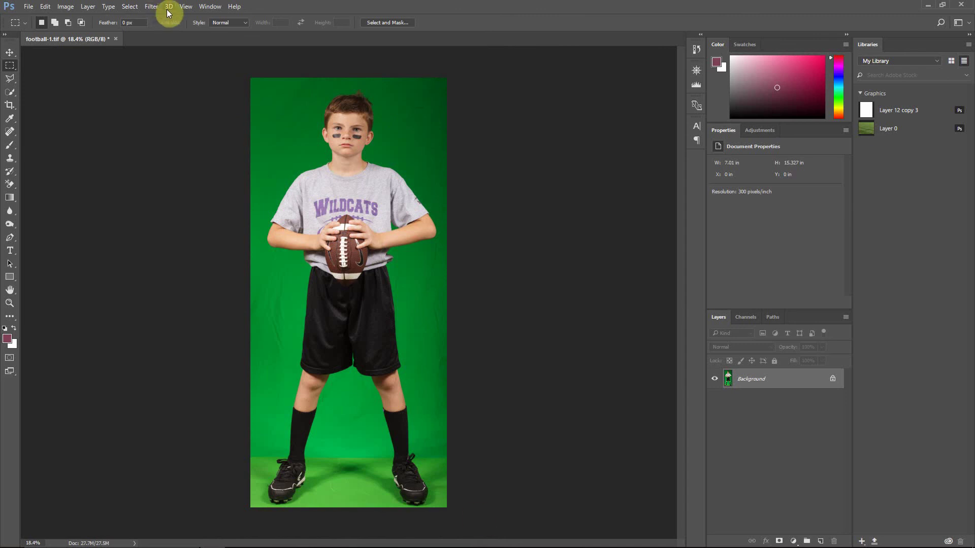
Step: Remove the green background with the EZ Green Screen 5 filter and apply the extraction with all output layers
{"action": "left_click", "coordinate": [147, 7]}
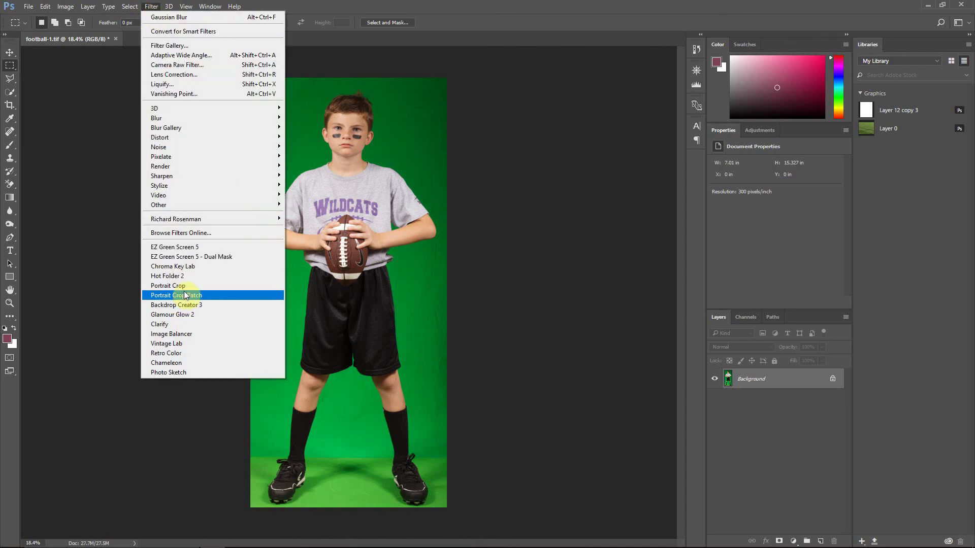
{"action": "left_click", "coordinate": [195, 249]}
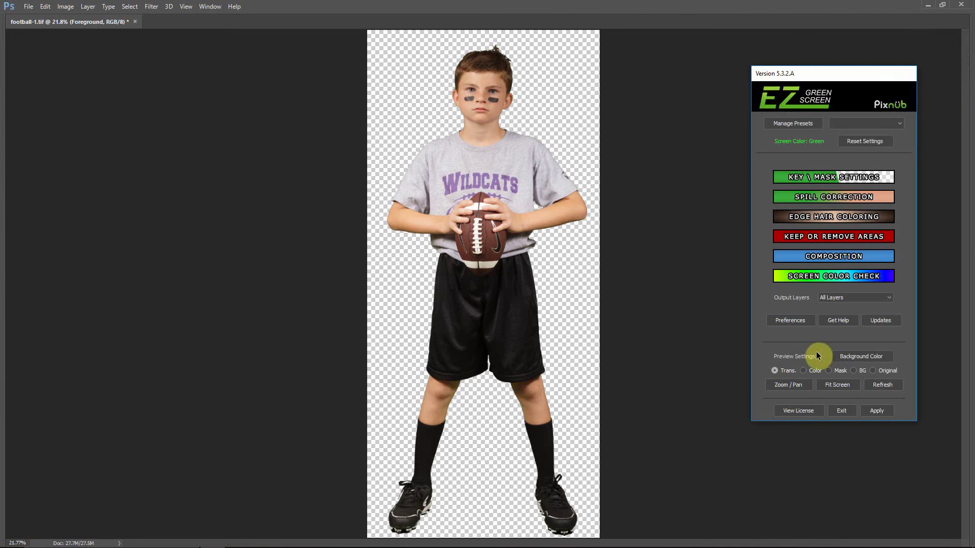
{"action": "left_click", "coordinate": [878, 411]}
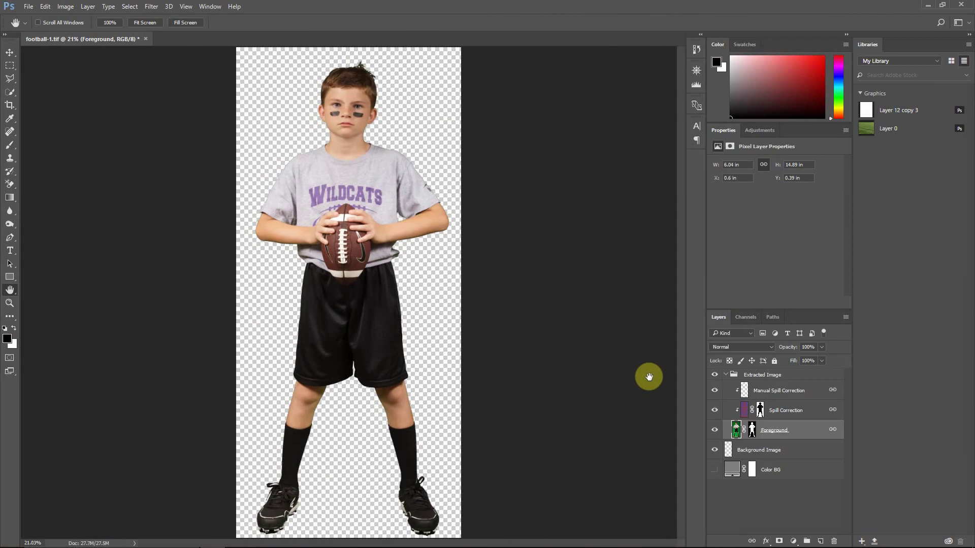
Step: Examine the extracted boy's legs, socks, shoes and shorts close up on the transparent background
{"action": "key", "text": "ctrl+equal"}
{"action": "key", "text": "ctrl+equal"}
{"action": "key", "text": "ctrl+equal"}
{"action": "left_click_drag", "start_coordinate": [681, 246], "coordinate": [674, 321]}
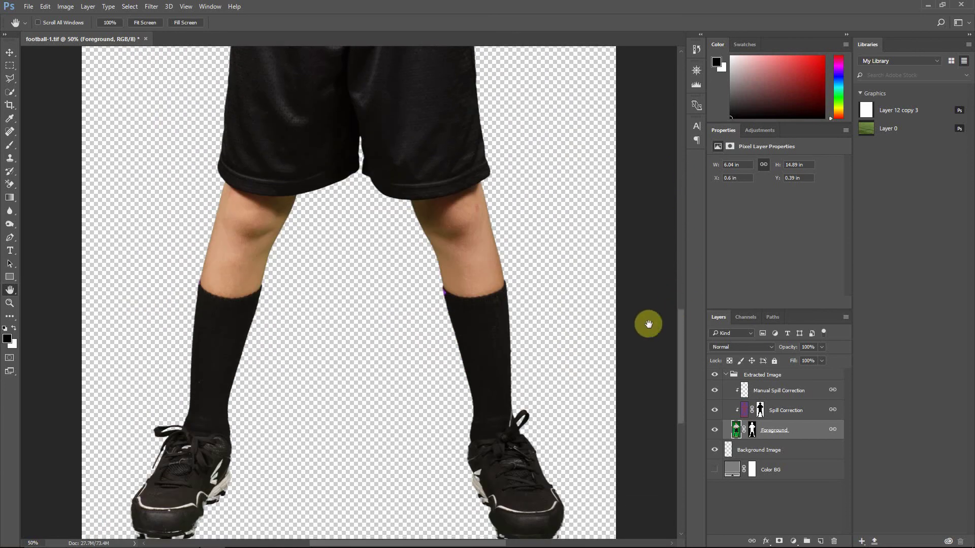
{"action": "key", "text": "ctrl+minus"}
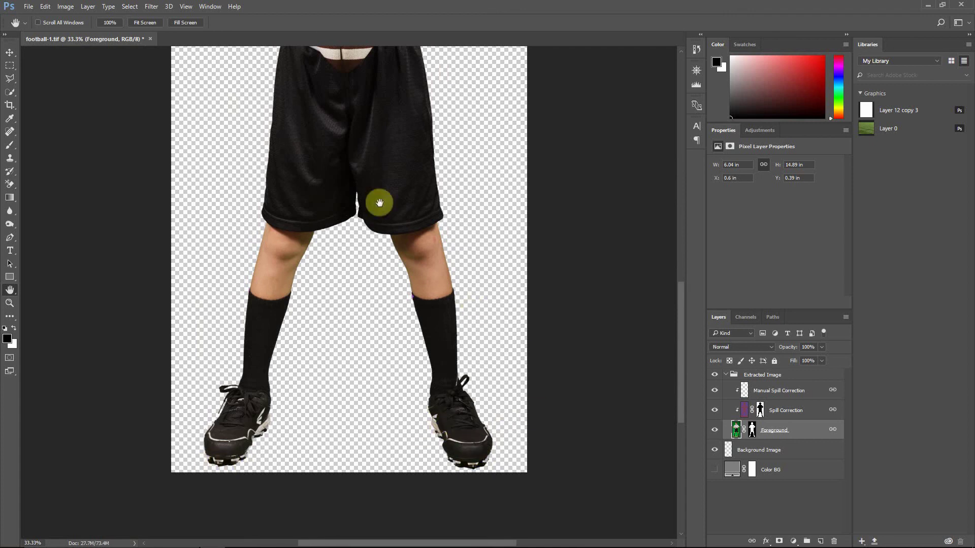
{"action": "scroll", "coordinate": [591, 310], "scroll_direction": "up", "scroll_amount": 1}
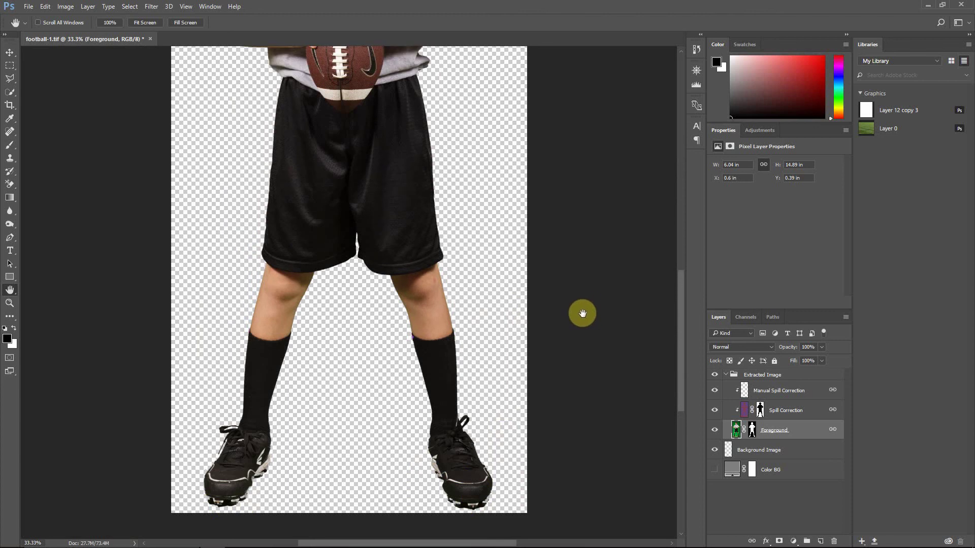